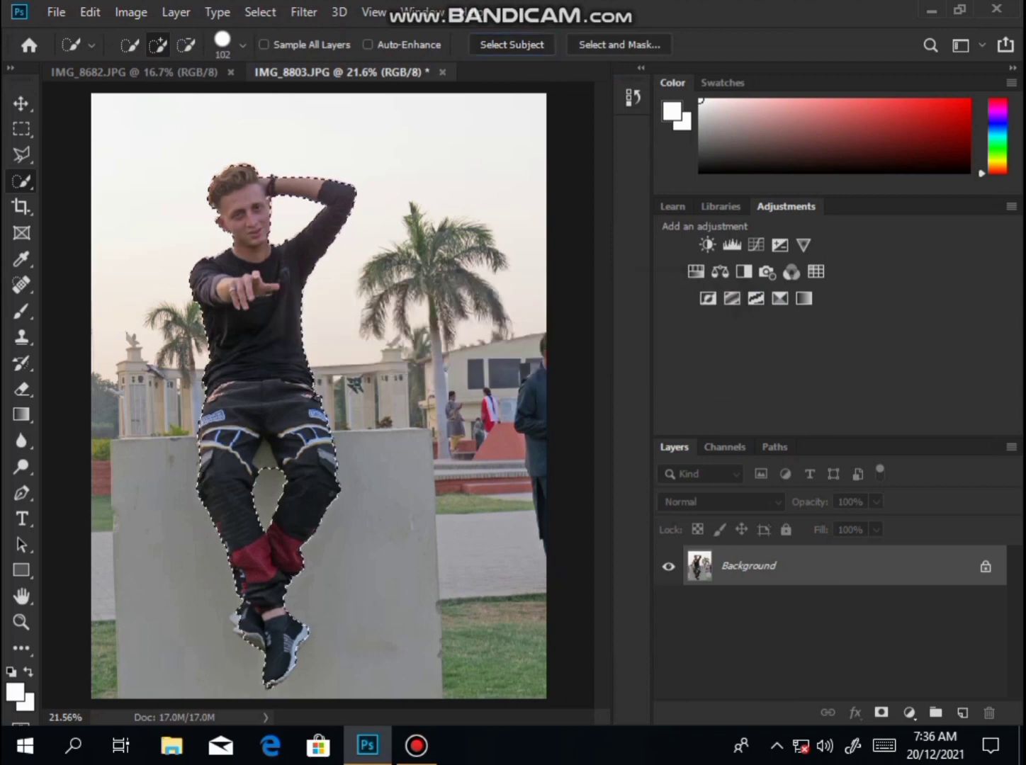
# Subtract the leftover sky beside both of the man's ears from the selection with the Polygonal Lasso
pyautogui.press('z')
pyautogui.moveTo(188, 162); pyautogui.dragTo(301, 291)
pyautogui.moveTo(101, 91); pyautogui.dragTo(483, 525)
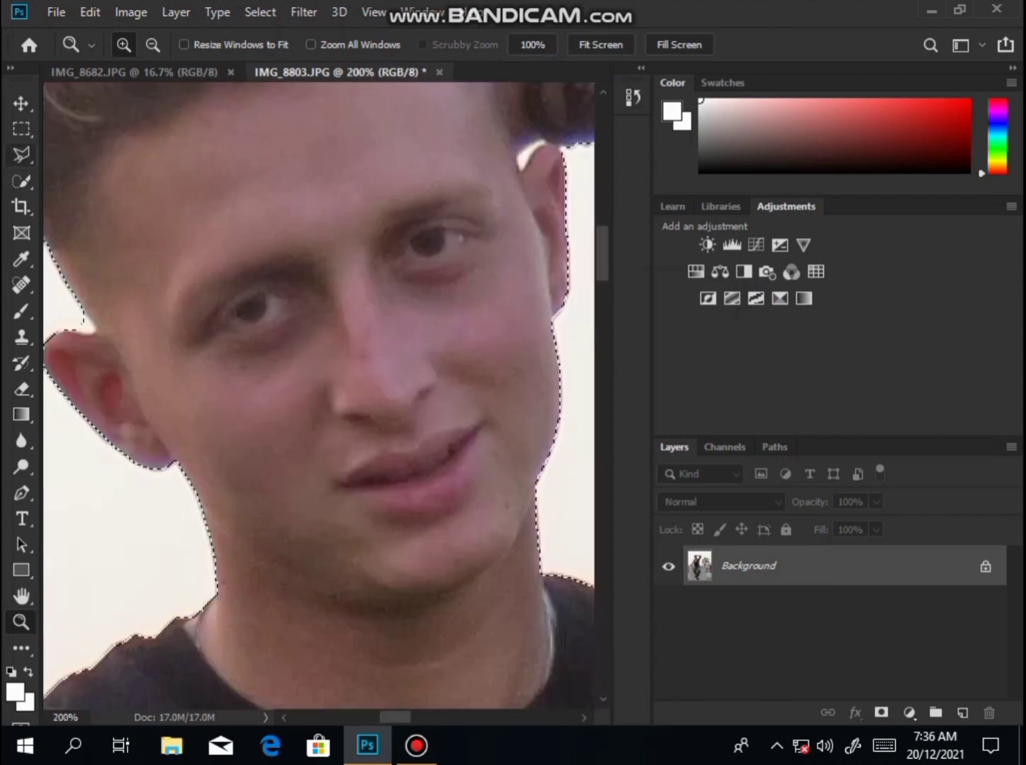
pyautogui.press('l')
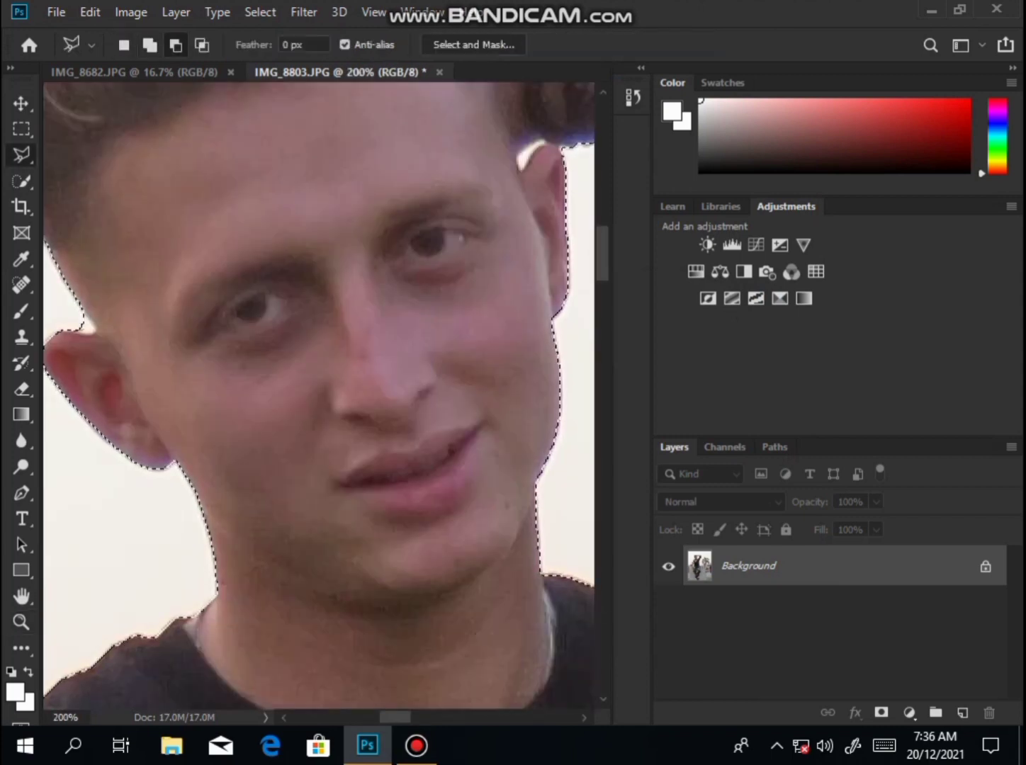
pyautogui.click(83, 306)
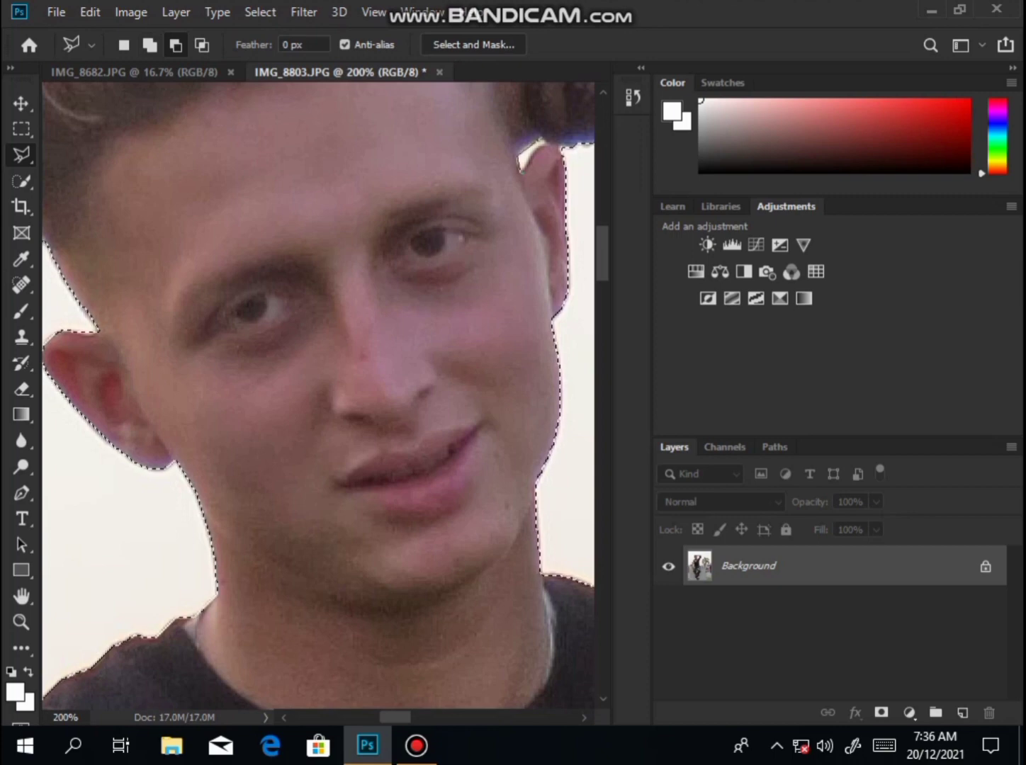
# Subtract the upper part of the wall gap between the man's thighs from the selection with the Polygonal Lasso
pyautogui.press('z')
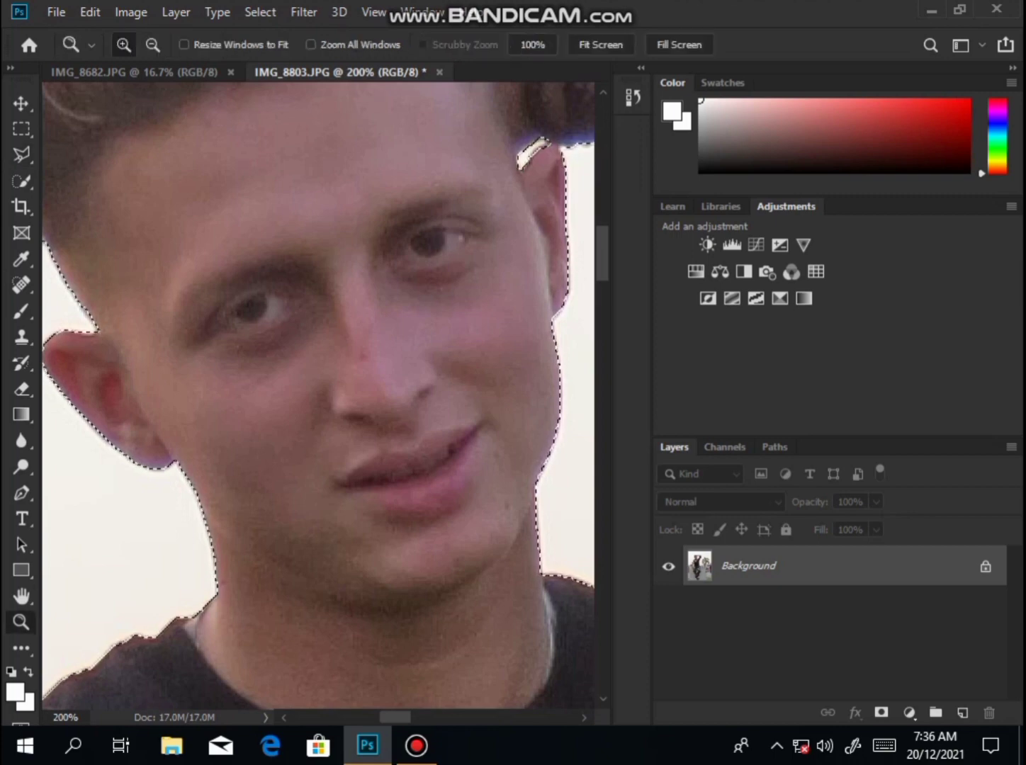
pyautogui.rightClick(212, 401)
pyautogui.click(269, 412)
pyautogui.moveTo(171, 367); pyautogui.dragTo(355, 574)
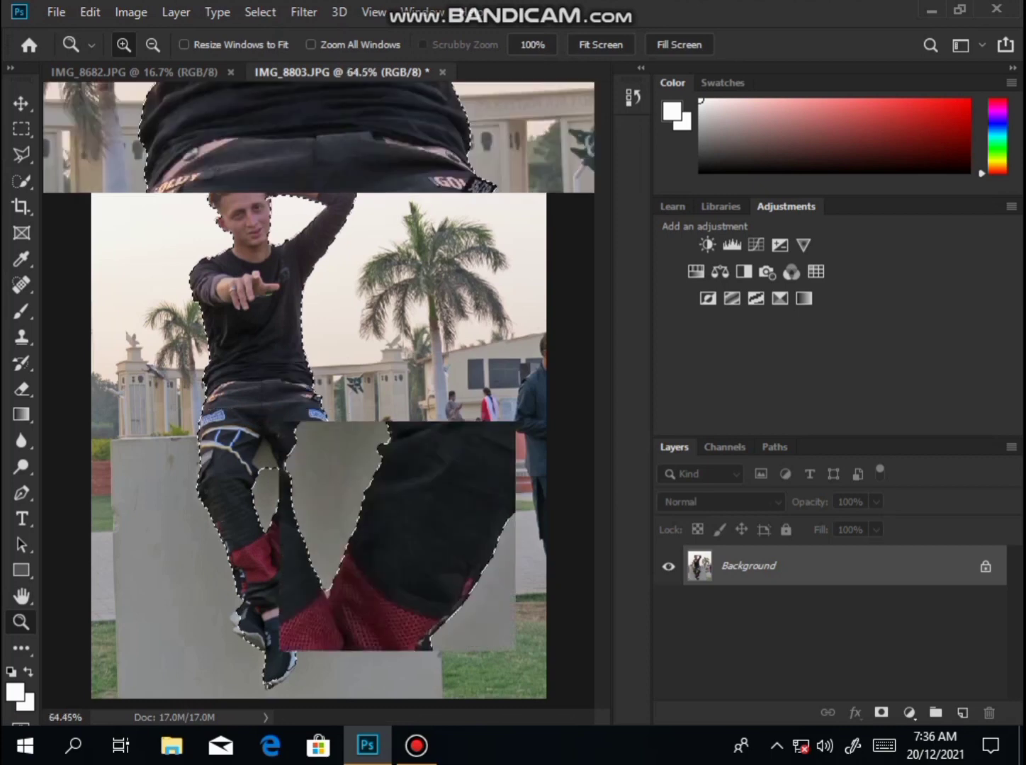
pyautogui.click(318, 397)
pyautogui.click(342, 360)
pyautogui.click(342, 360)
pyautogui.press('l')
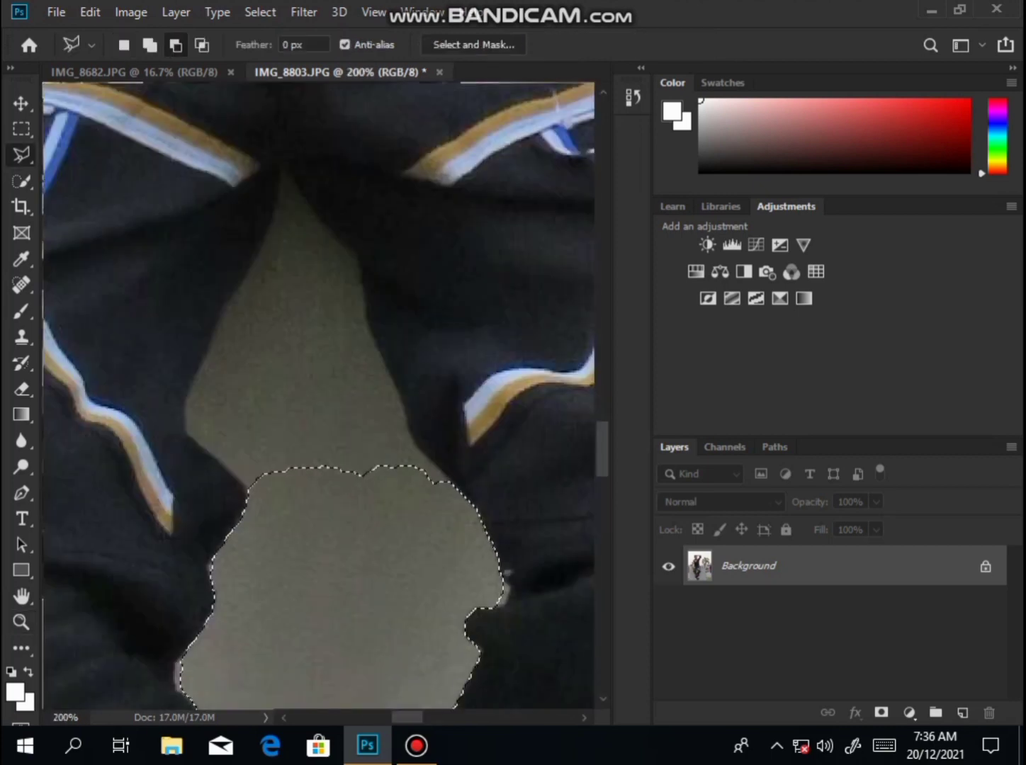
pyautogui.click(249, 489)
pyautogui.click(188, 430)
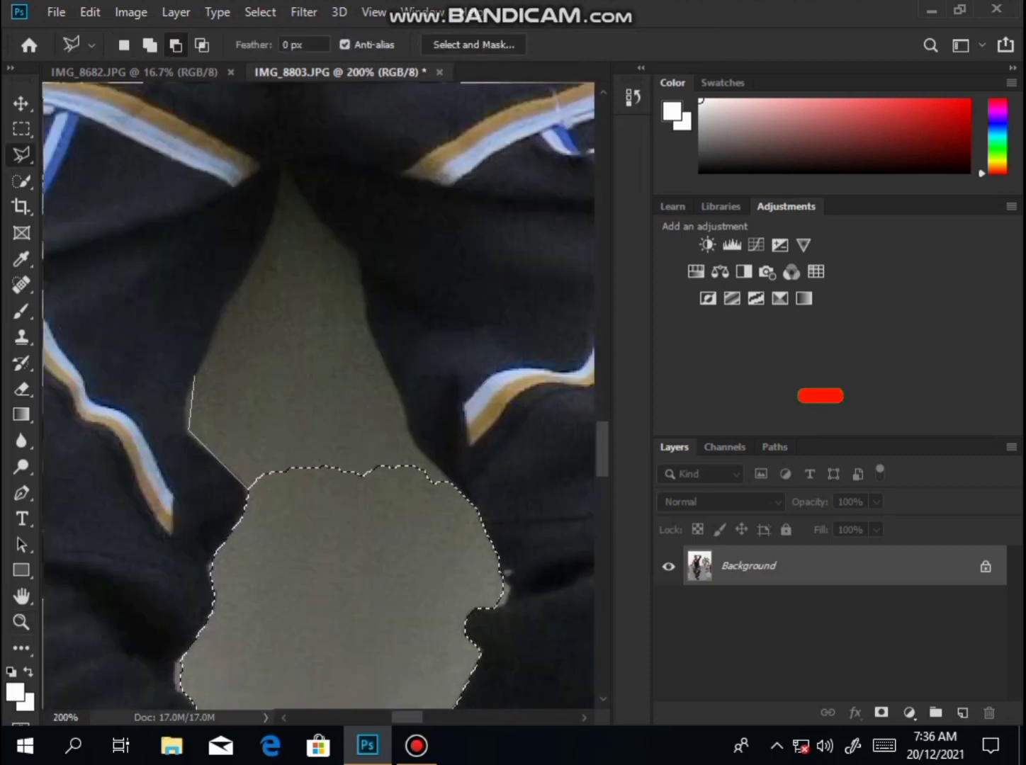
pyautogui.click(194, 375)
pyautogui.click(279, 171)
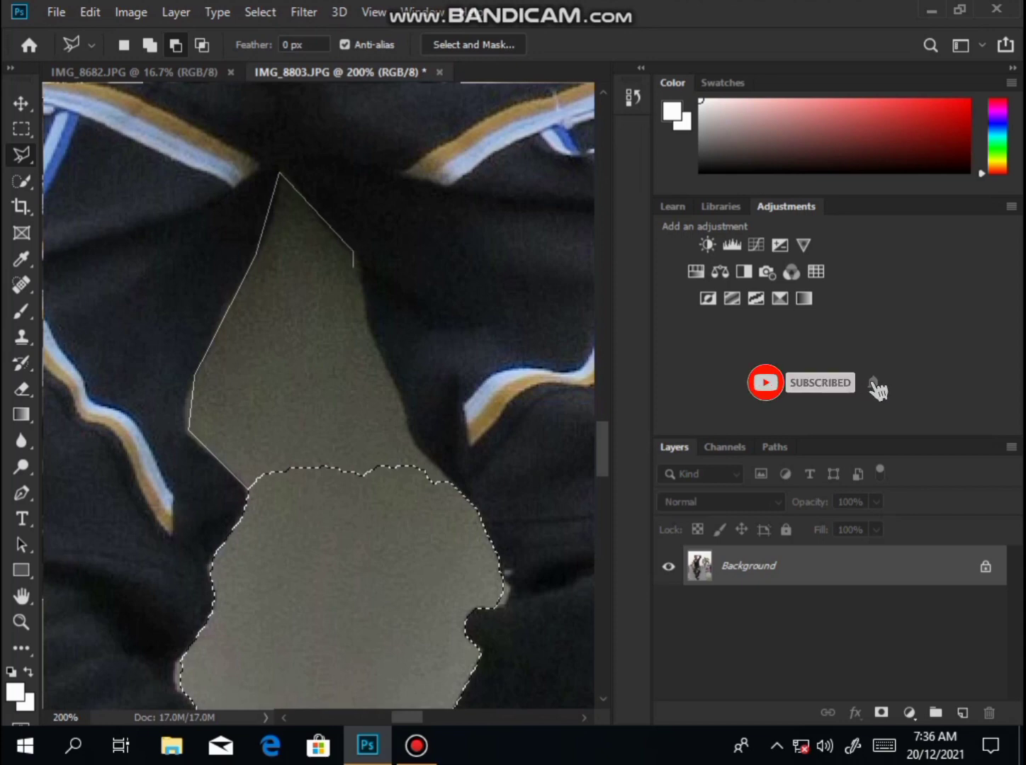
pyautogui.click(353, 249)
pyautogui.click(413, 436)
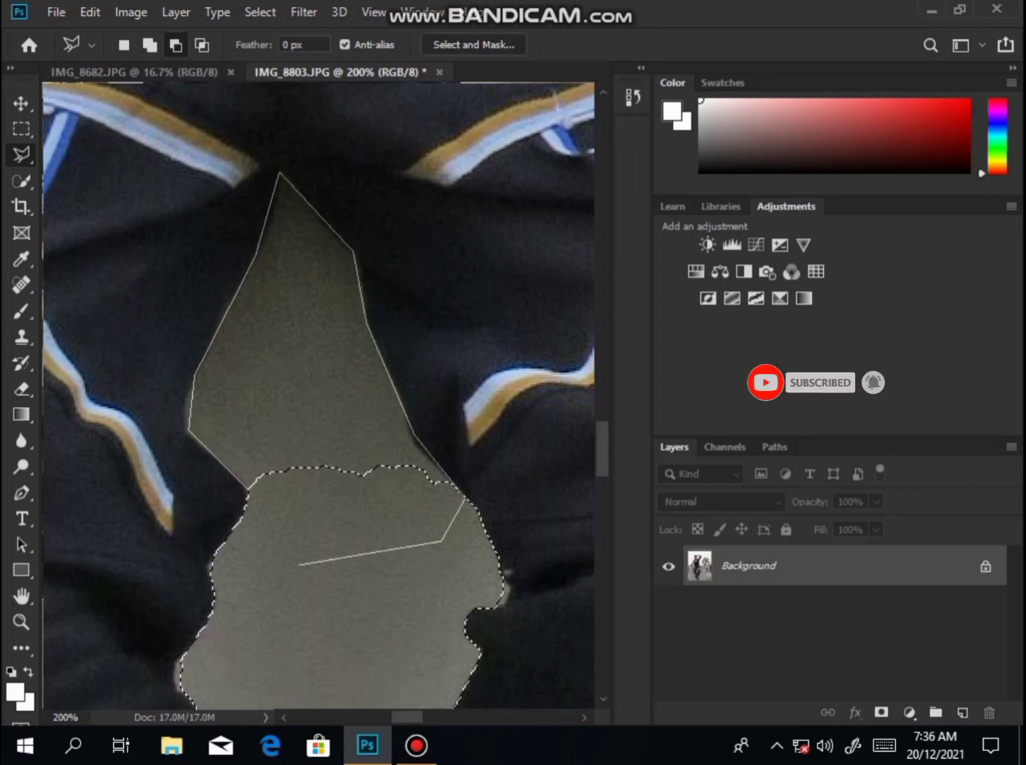
pyautogui.doubleClick(298, 564)
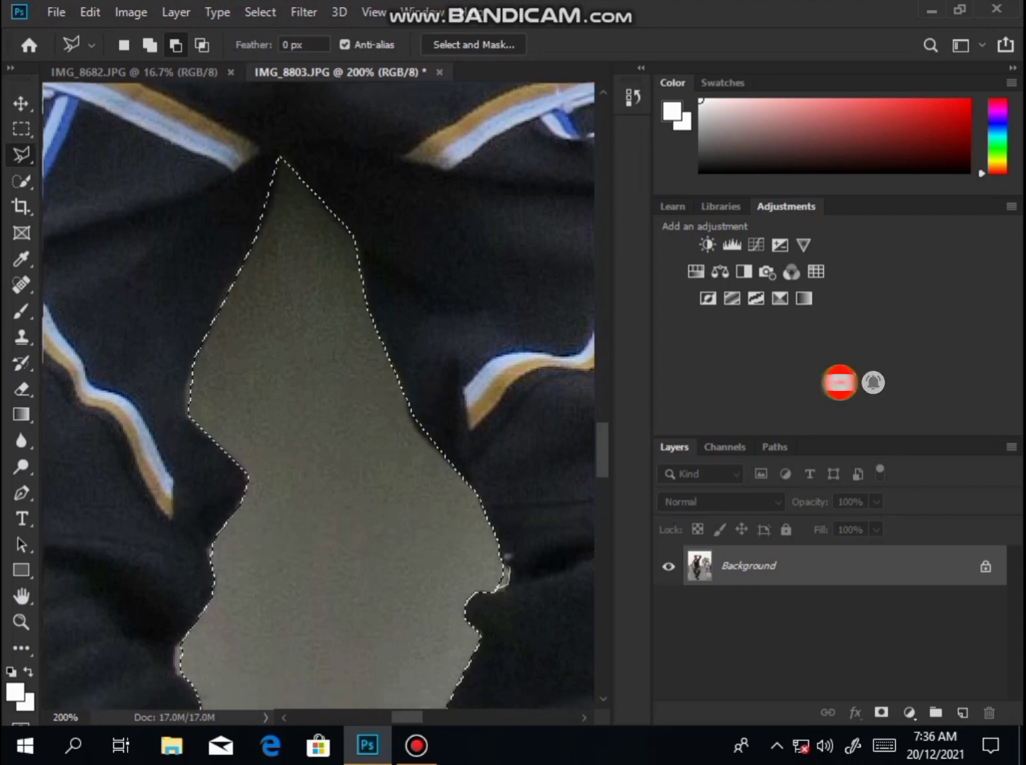
# Subtract the remaining wall slivers at both knees and the pointed lower tip of the leg gap from the selection
pyautogui.click(510, 567)
pyautogui.click(476, 516)
pyautogui.doubleClick(377, 508)
pyautogui.scroll(-8, 377, 508)
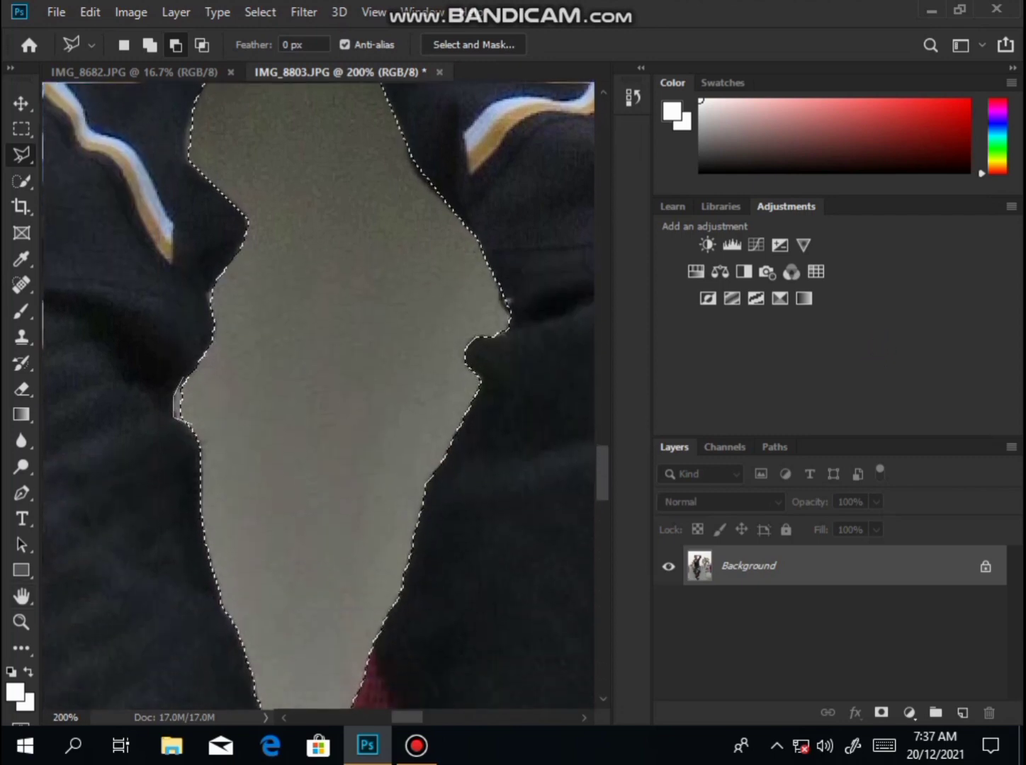
pyautogui.doubleClick(239, 377)
pyautogui.press('z')
pyautogui.scroll(-3, 244, 361)
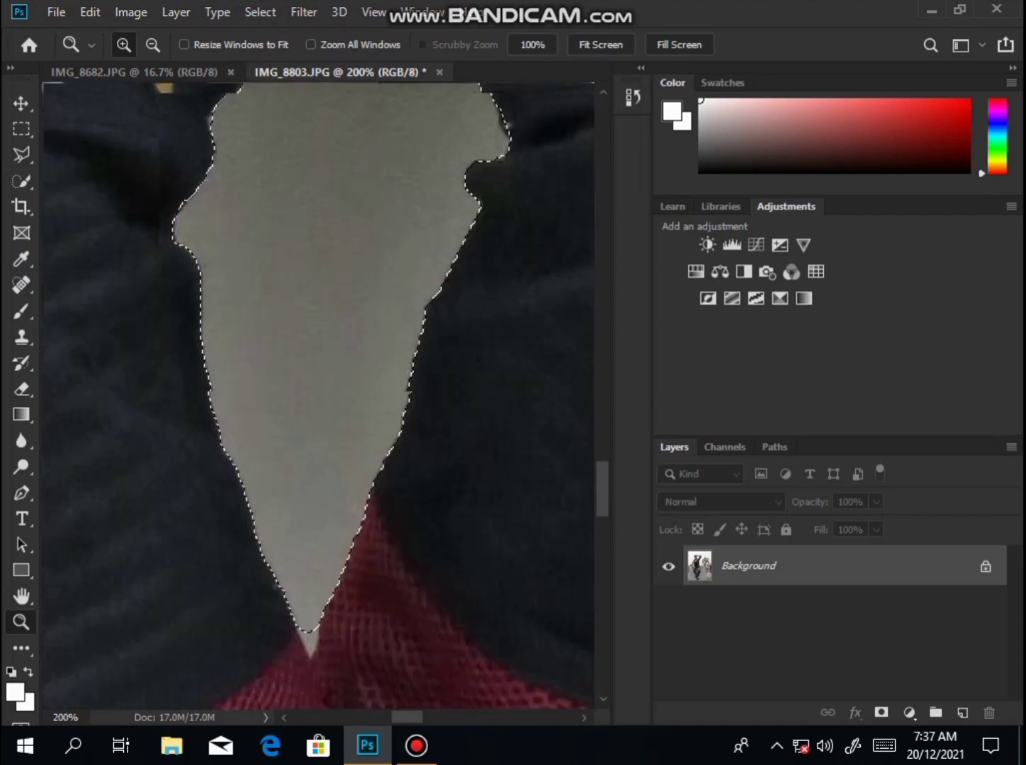
pyautogui.rightClick(248, 355)
pyautogui.press('Escape')
pyautogui.press('l')
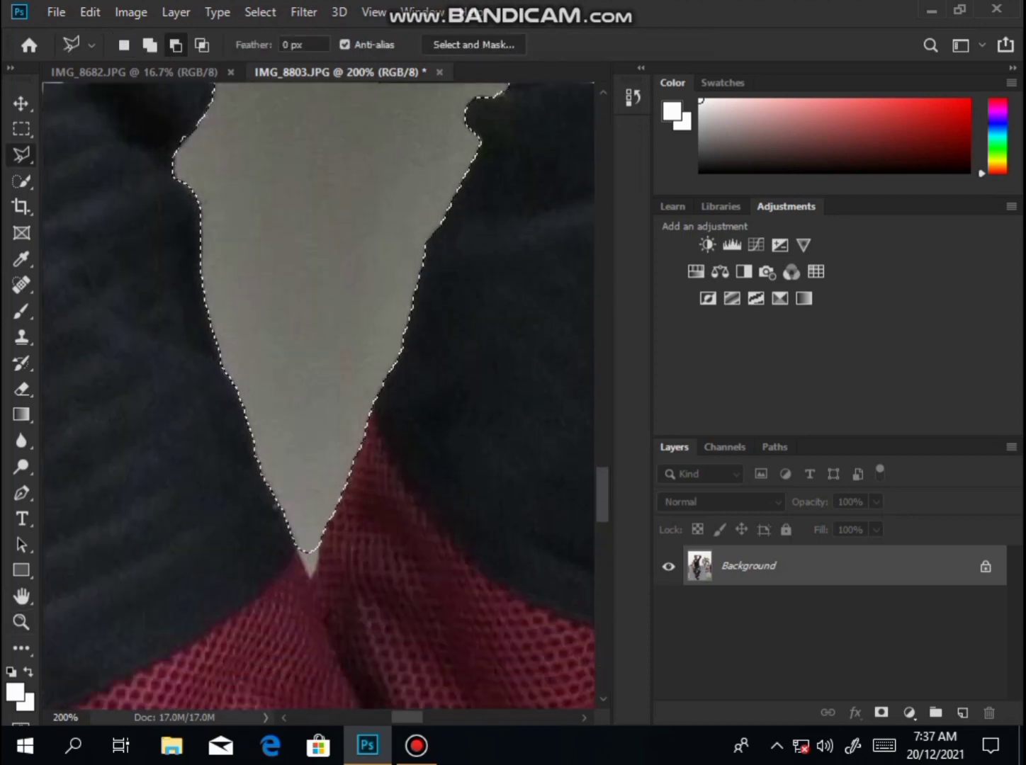
pyautogui.doubleClick(296, 547)
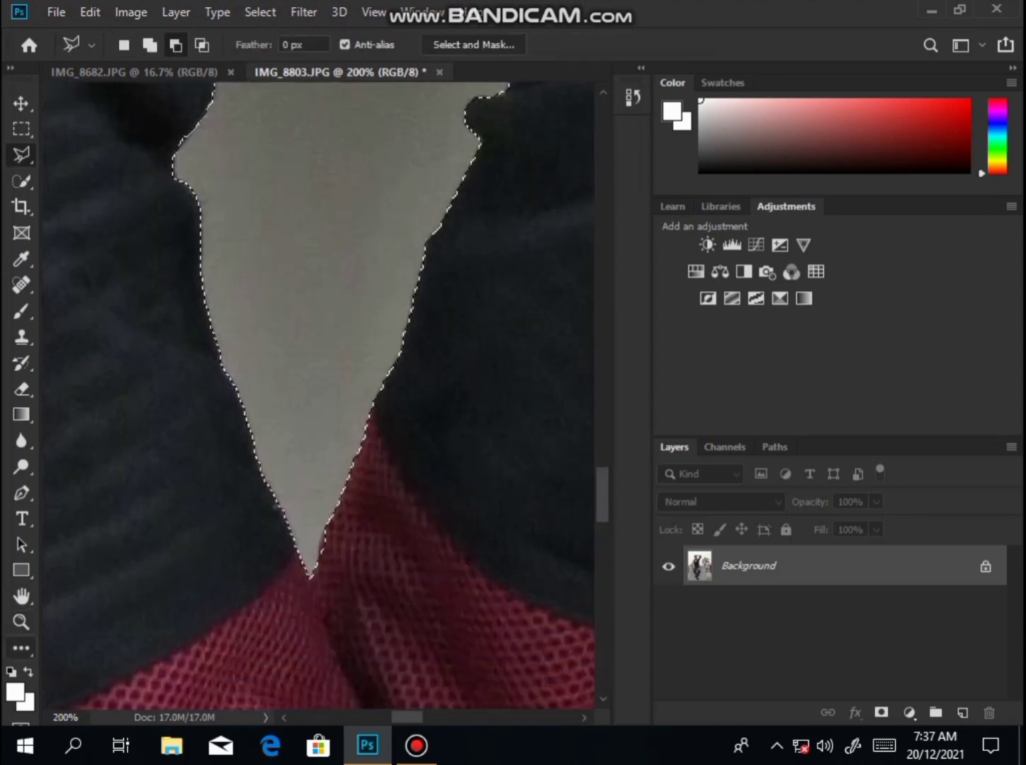
# Add the missing sole and toe areas of both shoes to the selection with the Polygonal Lasso
pyautogui.press('z')
pyautogui.rightClick(237, 376)
pyautogui.click(283, 387)
pyautogui.moveTo(133, 460); pyautogui.dragTo(379, 584)
pyautogui.scroll(-3, 436, 587)
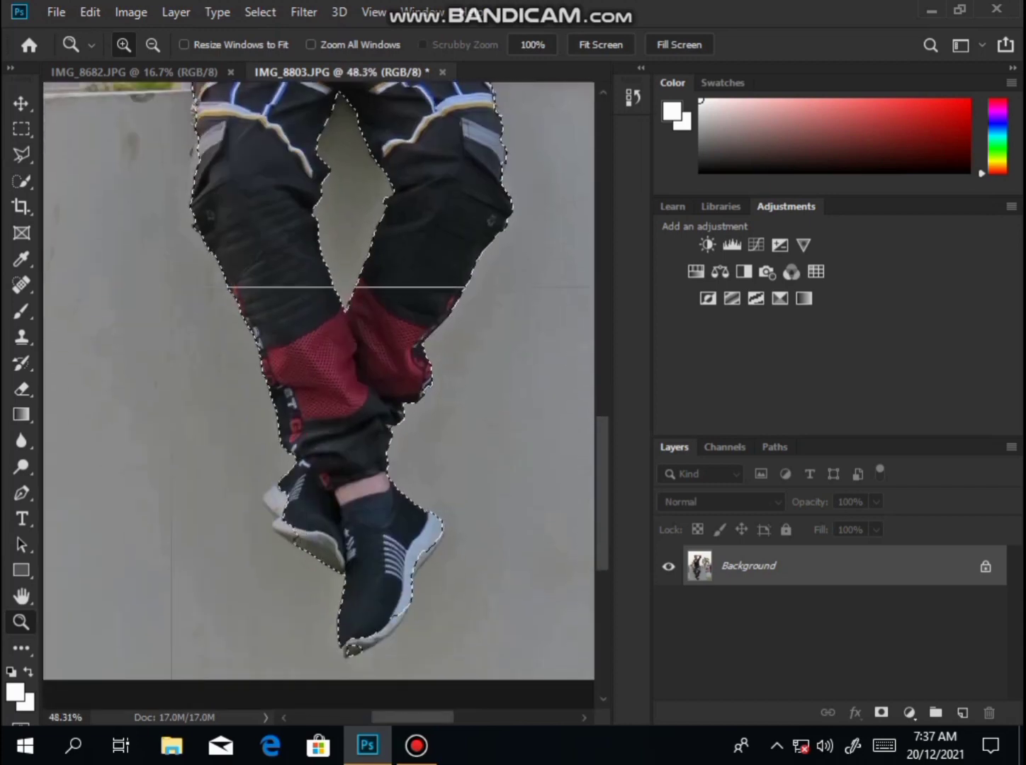
pyautogui.click(440, 588)
pyautogui.click(441, 588)
pyautogui.press('l')
pyautogui.click(150, 45)
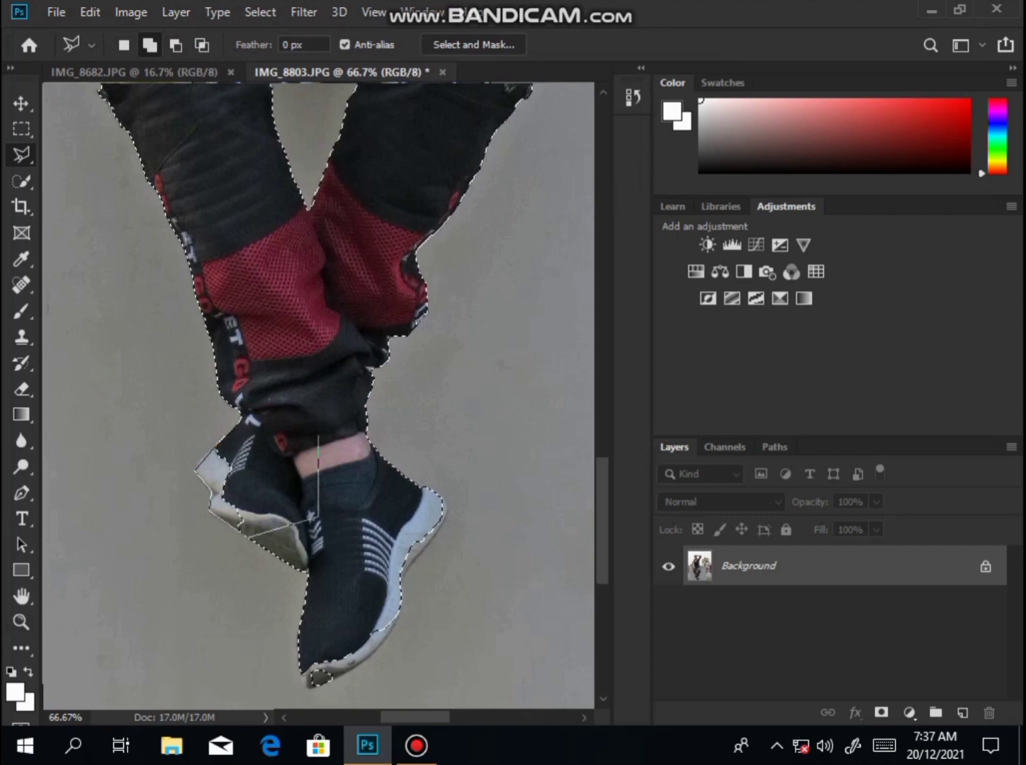
pyautogui.doubleClick(319, 436)
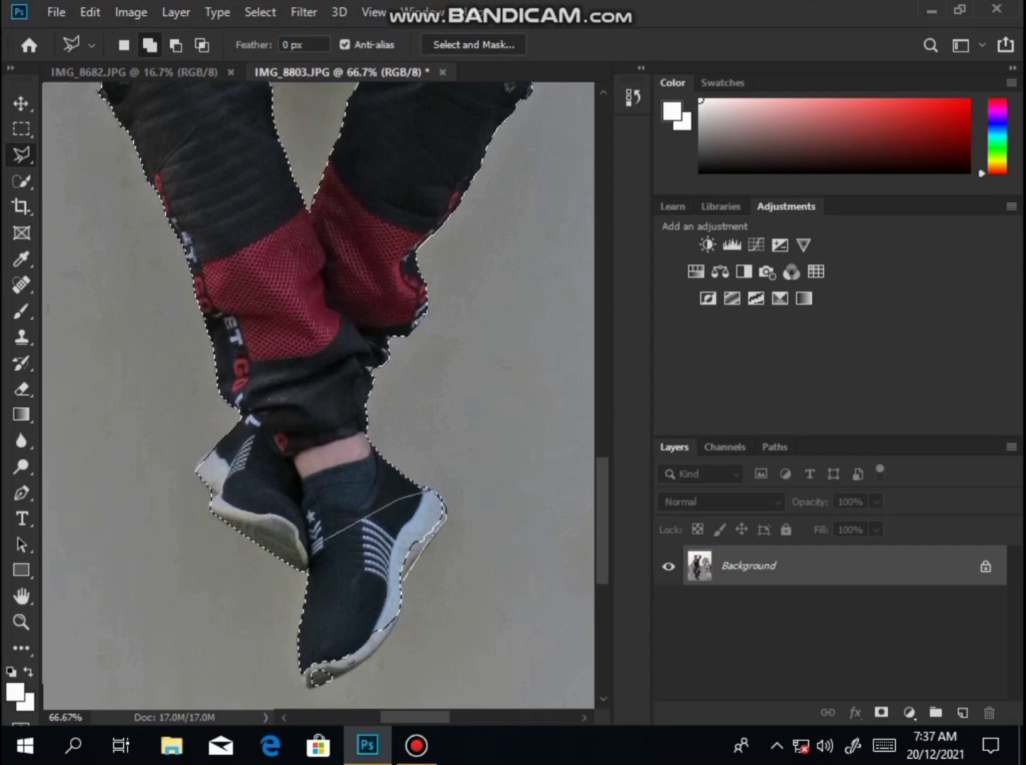
pyautogui.doubleClick(323, 542)
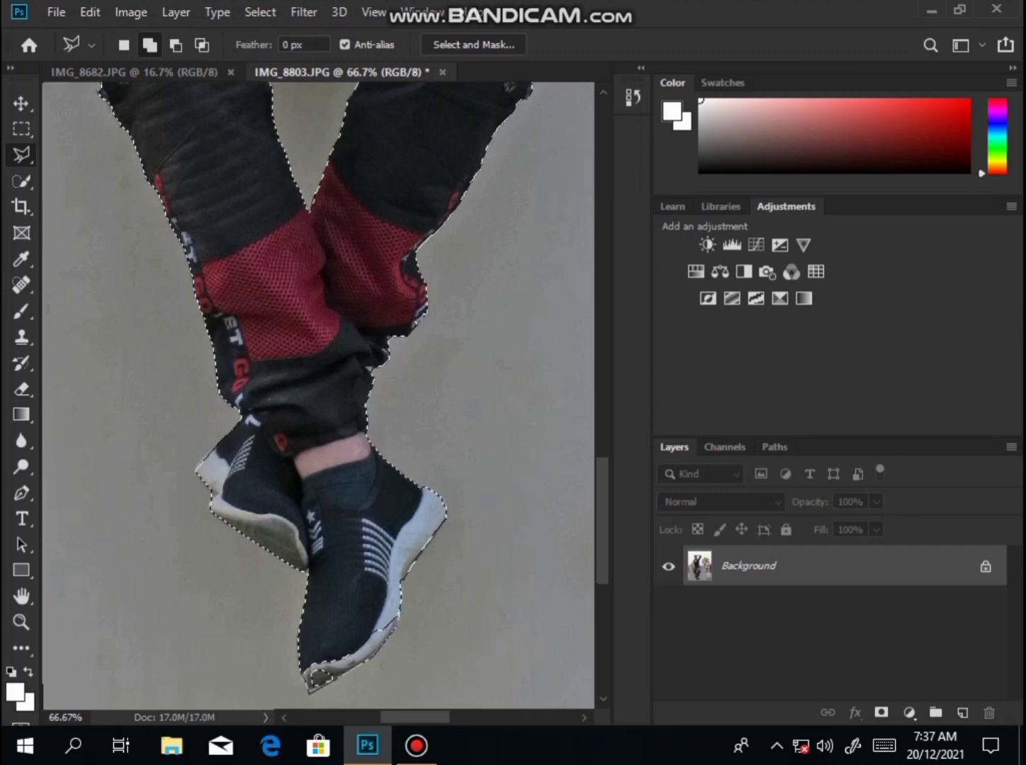
pyautogui.doubleClick(400, 570)
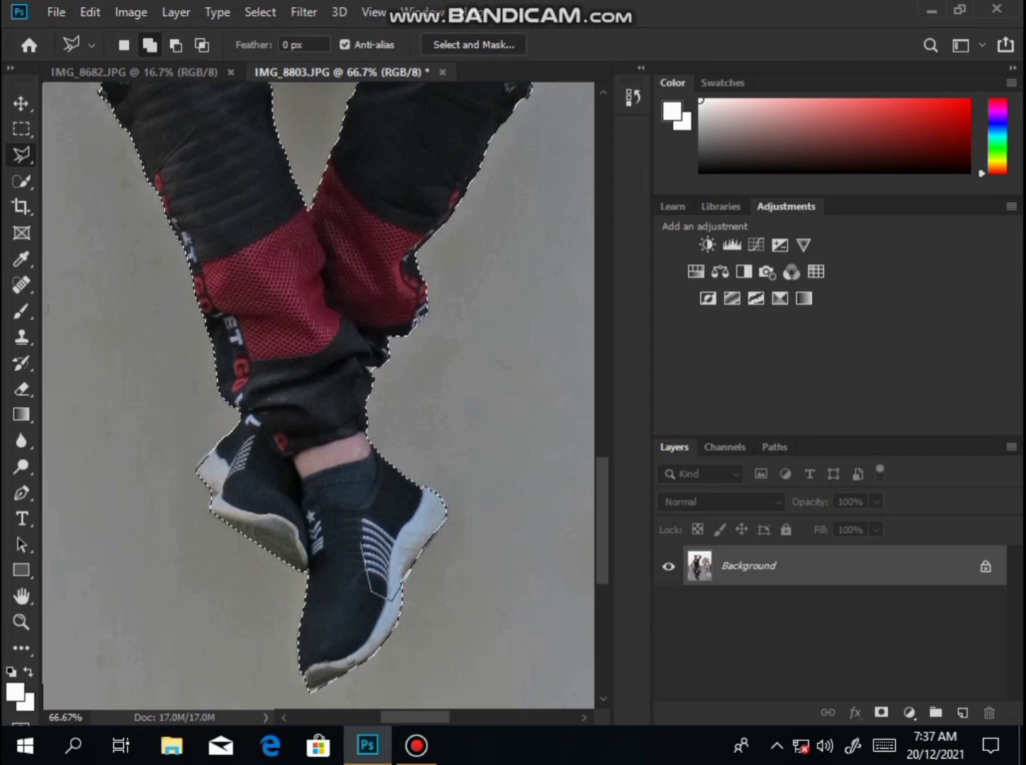
# Add the missing strip along the trousers' outer thigh, on the side of the raised arm, to the selection
pyautogui.scroll(10, 318, 397)
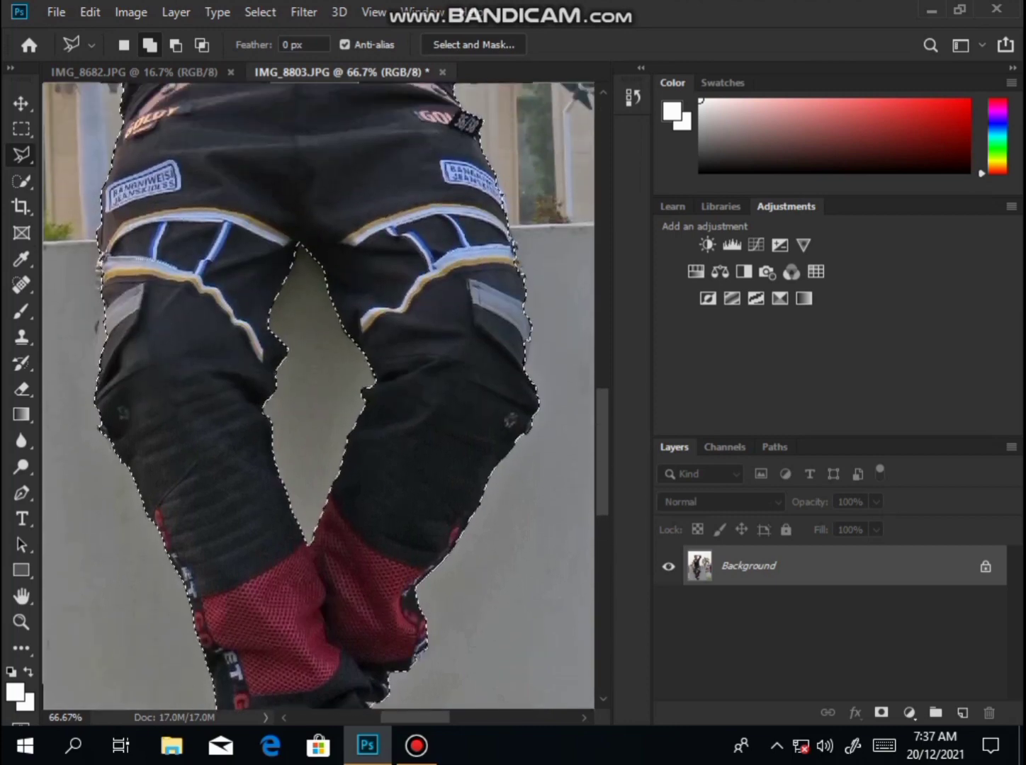
pyautogui.click(502, 195)
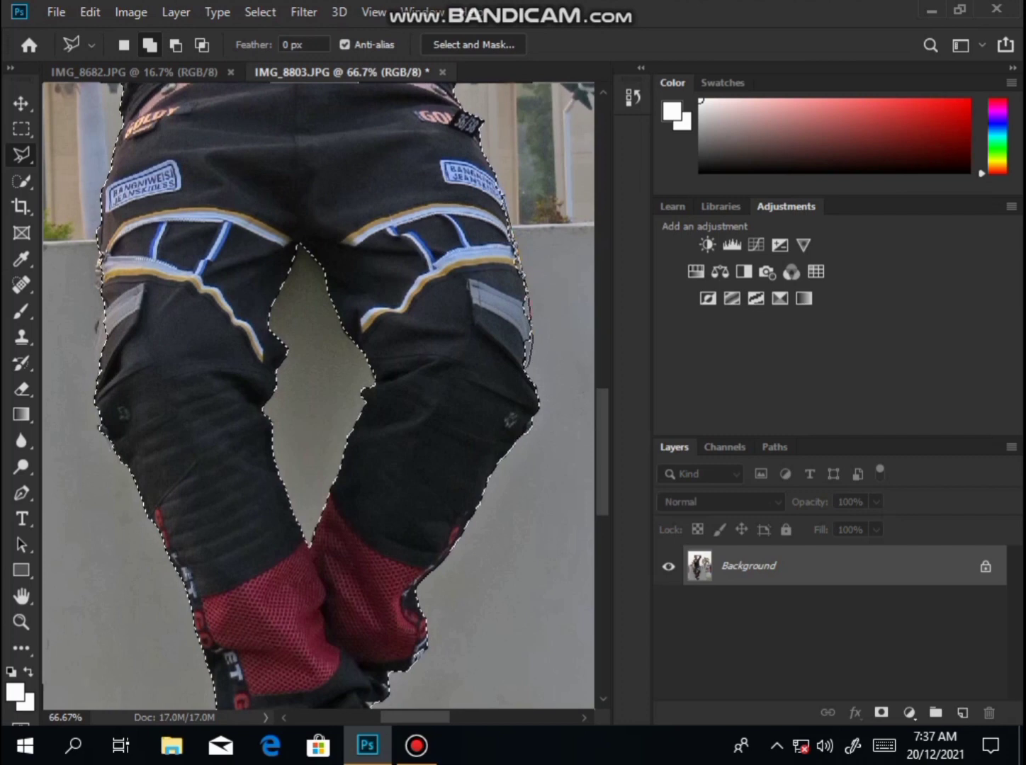
pyautogui.scroll(15, 501, 386)
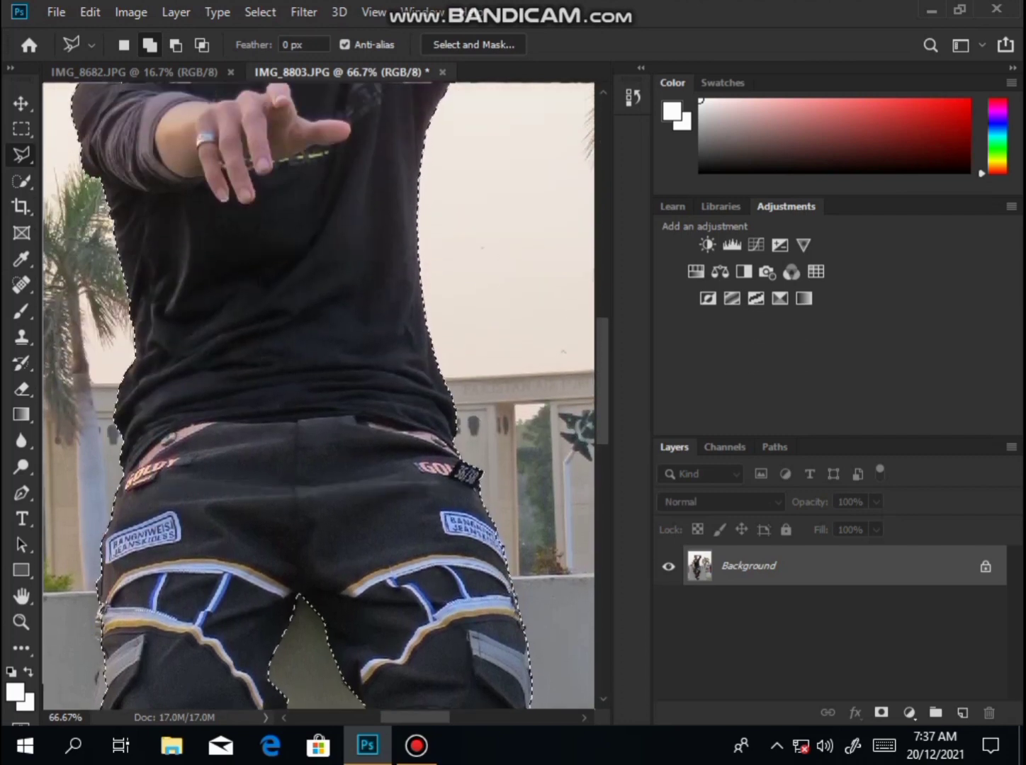
pyautogui.scroll(10, 318, 397)
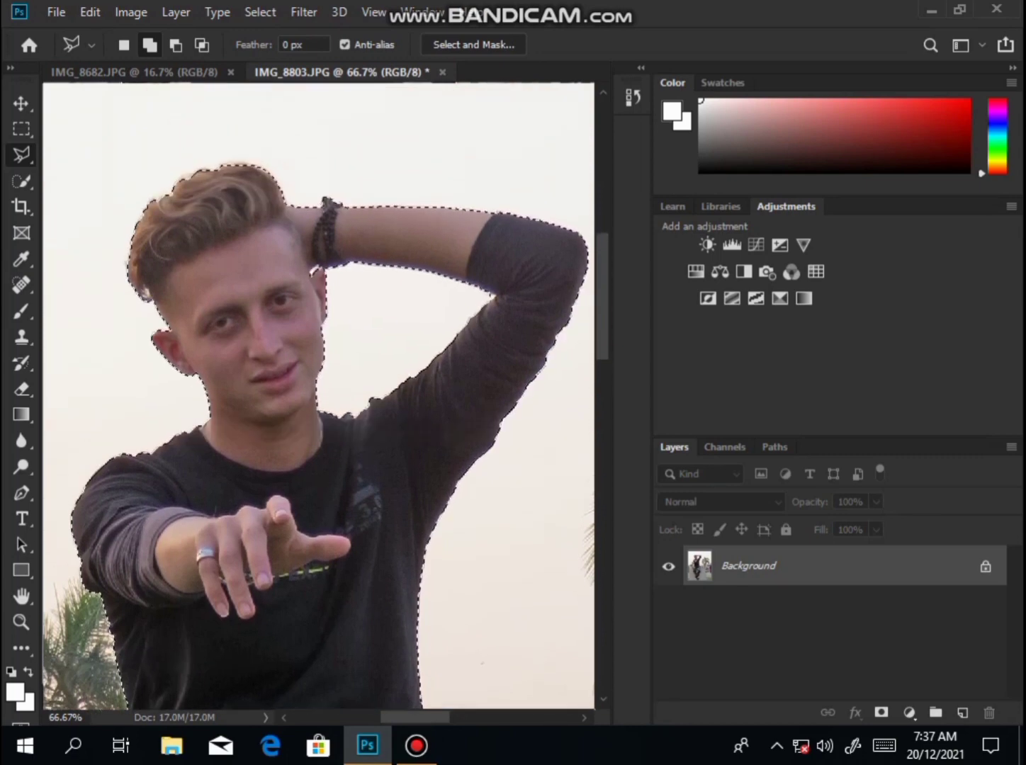
pyautogui.press('z')
pyautogui.hotkey('ctrl', '0')
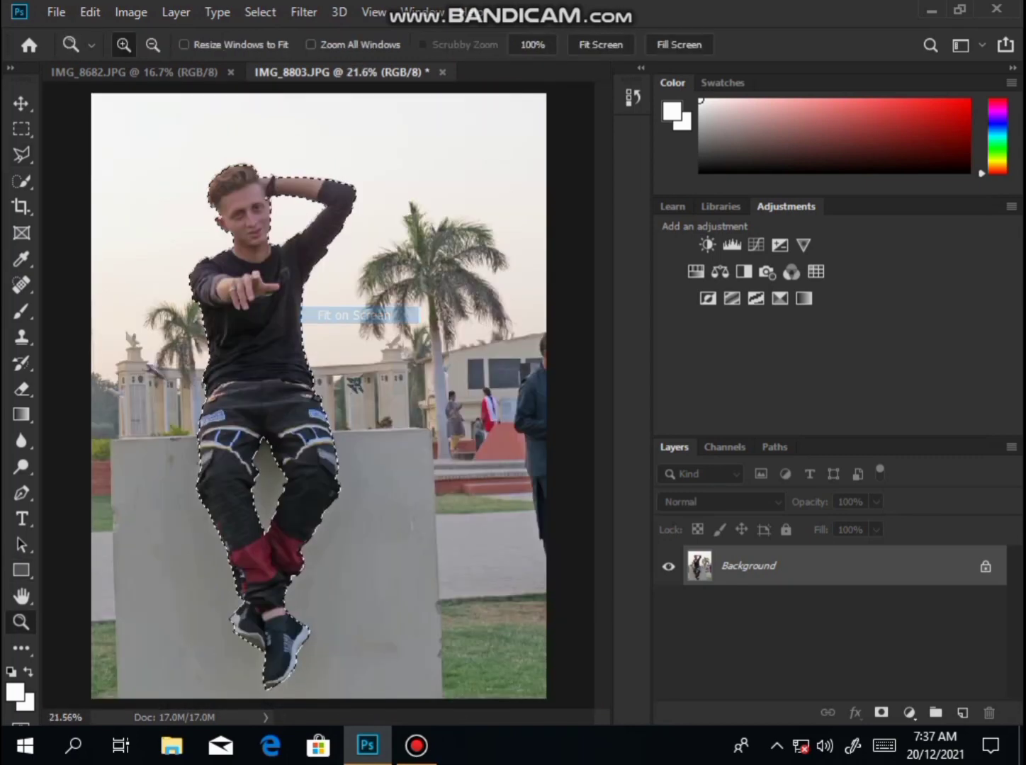
# Refine the selection in Select and Mask with 0.2 px feather and 1% contrast, and copy the man to a new layer
pyautogui.press('w')
pyautogui.rightClick(179, 191)
pyautogui.click(199, 231)
pyautogui.click(614, 254)
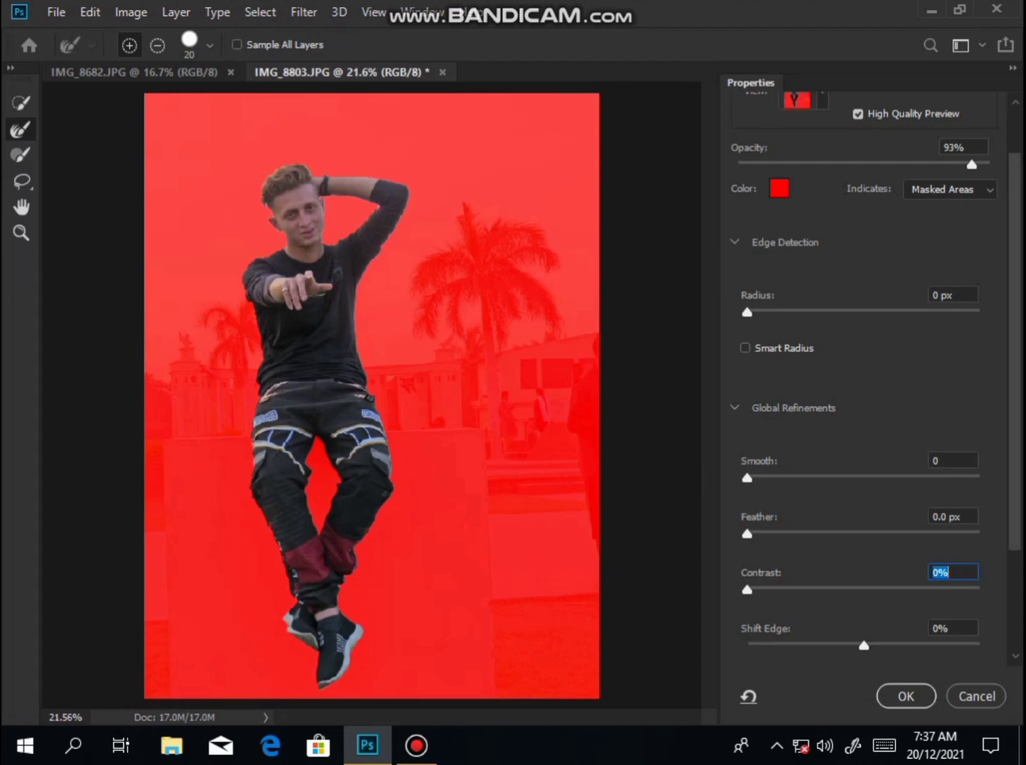
pyautogui.click(748, 479)
pyautogui.scroll(-3, 748, 479)
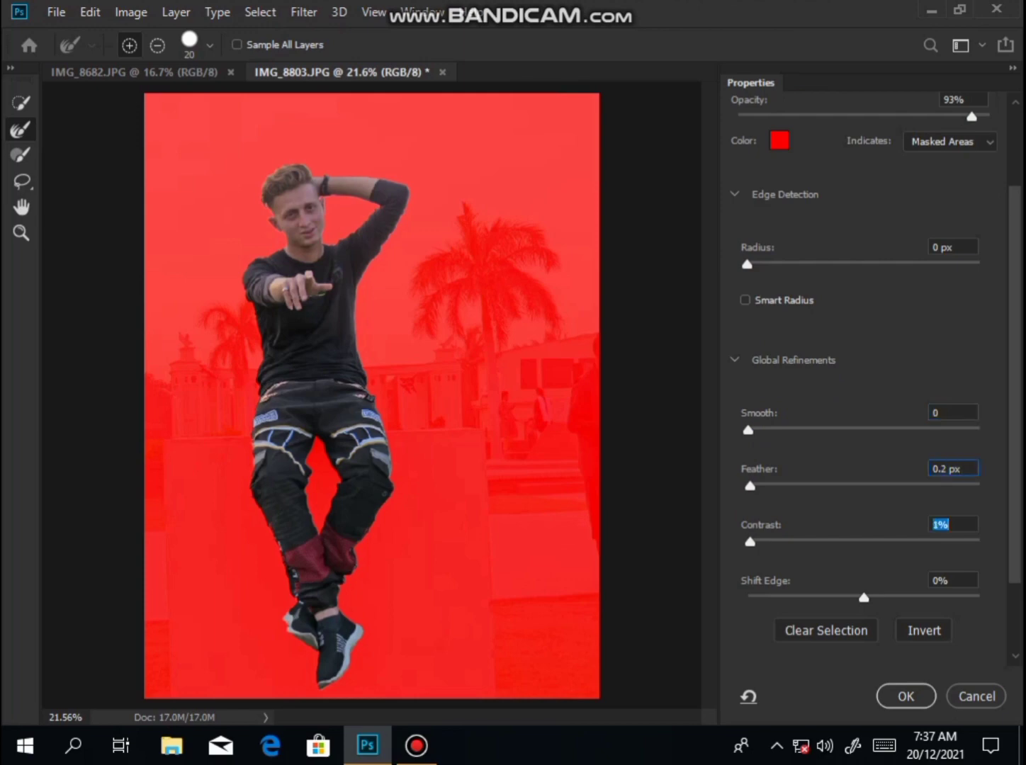
pyautogui.click(905, 695)
pyautogui.rightClick(408, 247)
pyautogui.click(439, 381)
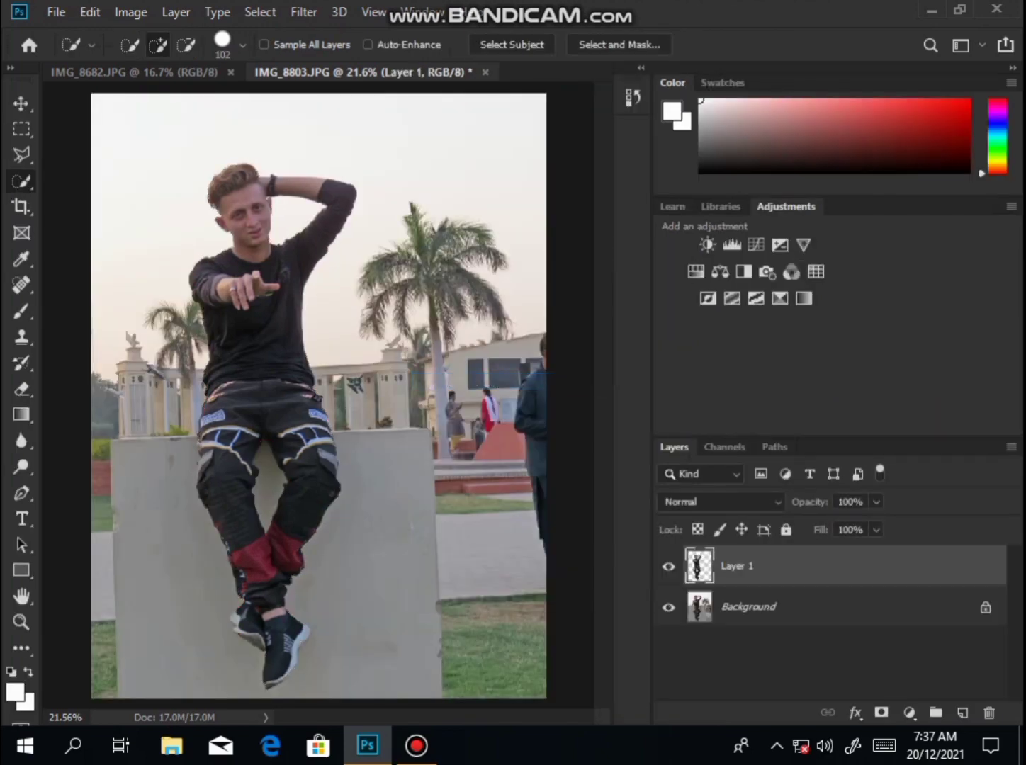
# Place the image conor-luddy-649791-unsplash as an embedded layer directly above the Background layer
pyautogui.click(749, 606)
pyautogui.click(56, 12)
pyautogui.click(134, 350)
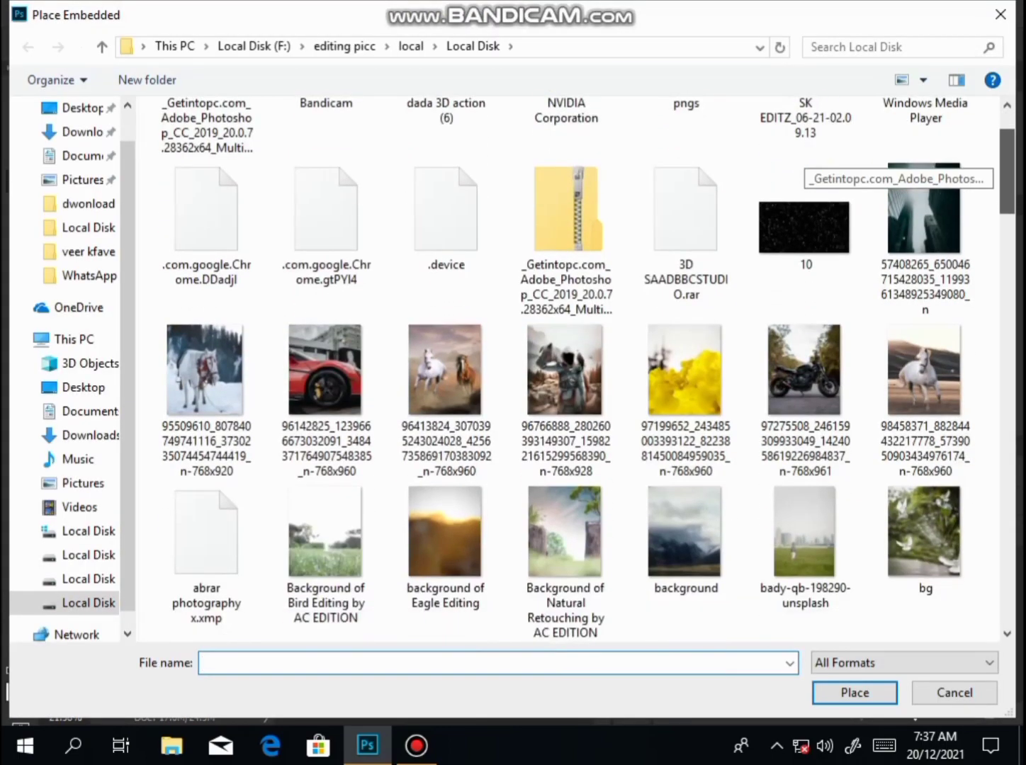
pyautogui.scroll(-10, 588, 368)
pyautogui.scroll(5, 588, 369)
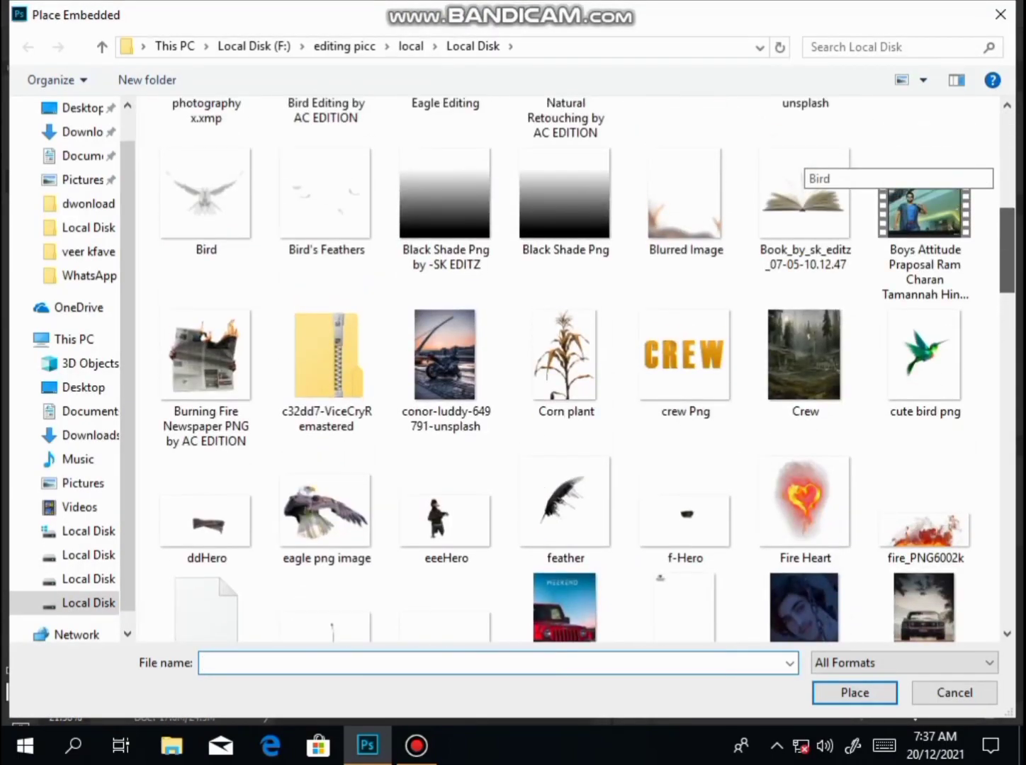
pyautogui.doubleClick(445, 354)
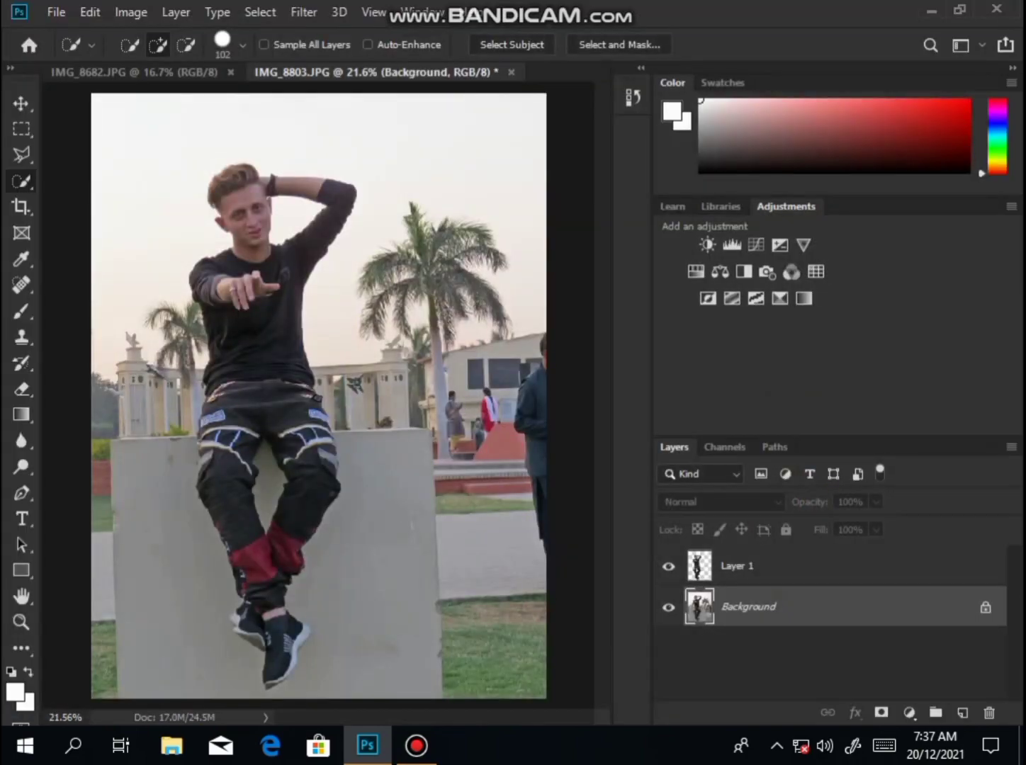
# Scale the placed motorcycle image to 30.34% and position it to fill the canvas with the bike behind the man's legs
pyautogui.moveTo(401, 545); pyautogui.dragTo(354, 452)
pyautogui.moveTo(474, 606); pyautogui.dragTo(610, 759)
pyautogui.moveTo(481, 533); pyautogui.dragTo(404, 386)
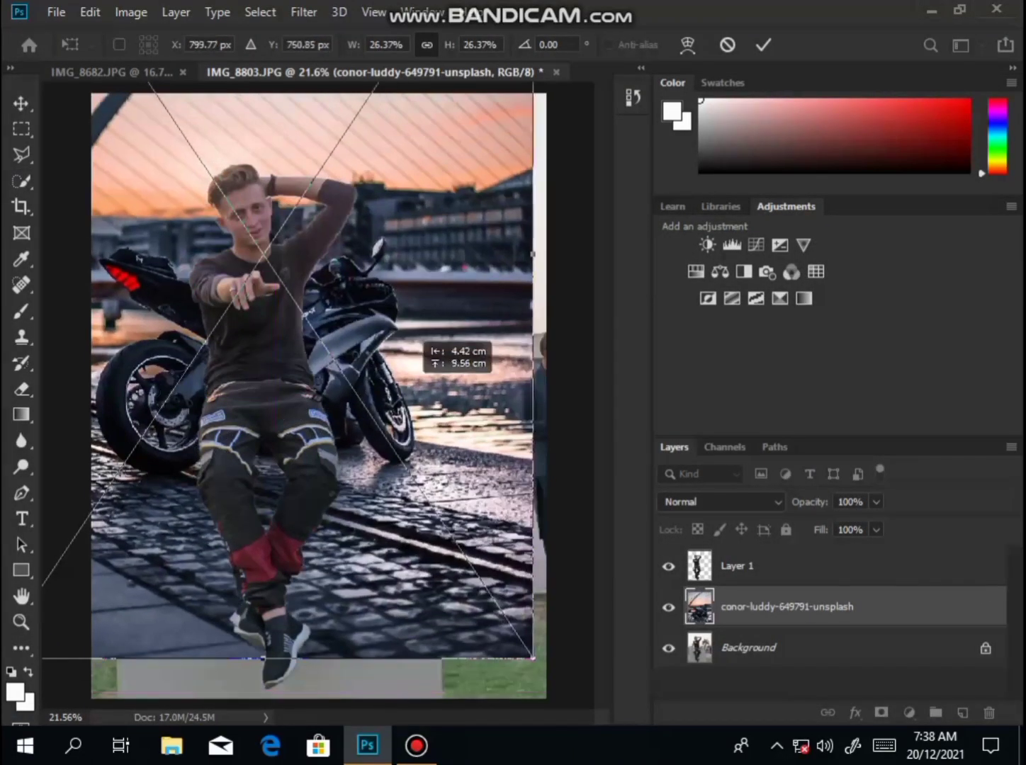
pyautogui.moveTo(534, 660); pyautogui.dragTo(644, 758)
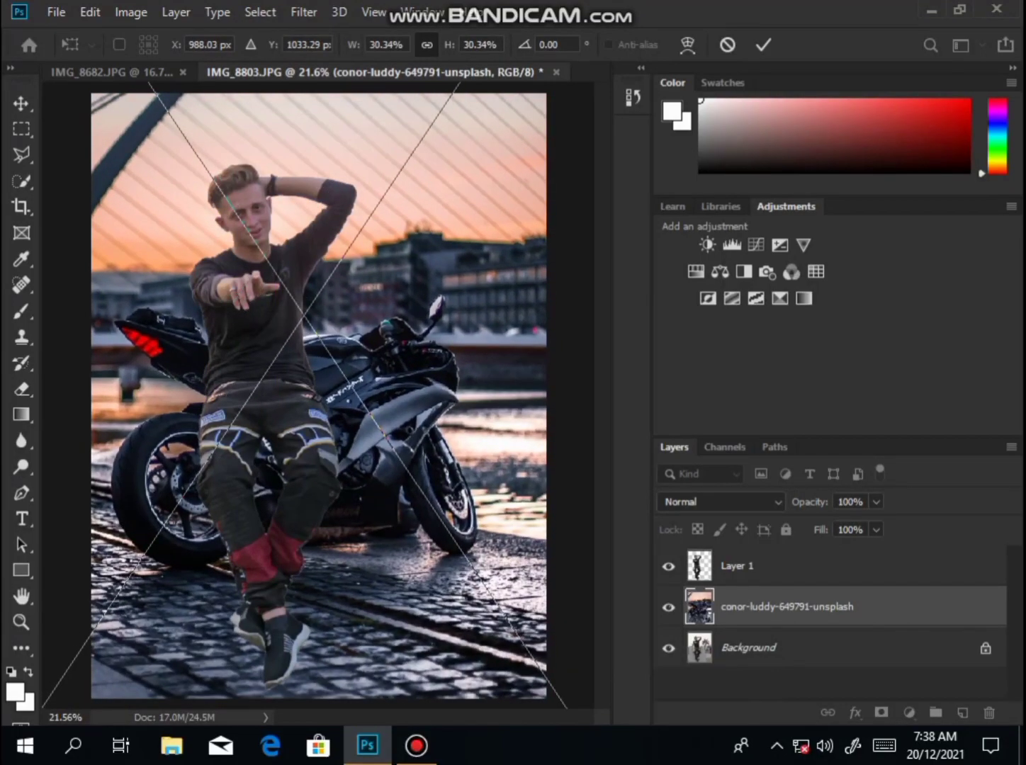
pyautogui.moveTo(484, 455); pyautogui.dragTo(499, 519)
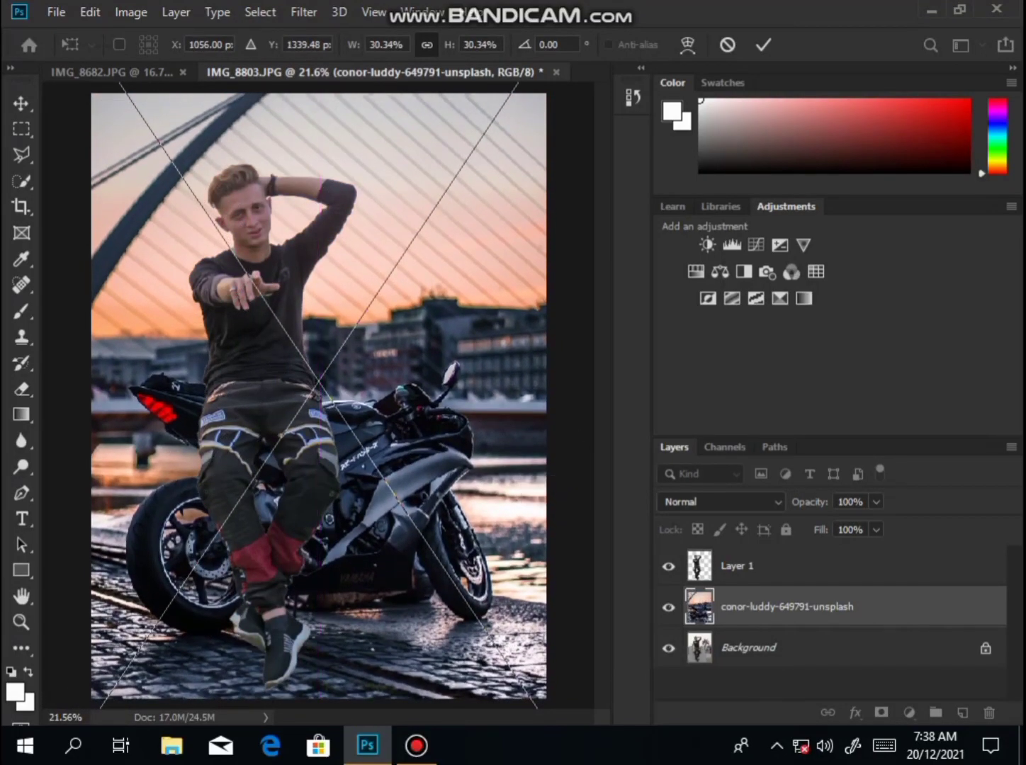
pyautogui.click(763, 45)
# Scale the cut-out man on Layer 1 to 82.40% and position him leaning against the motorcycle's seat
pyautogui.click(779, 566)
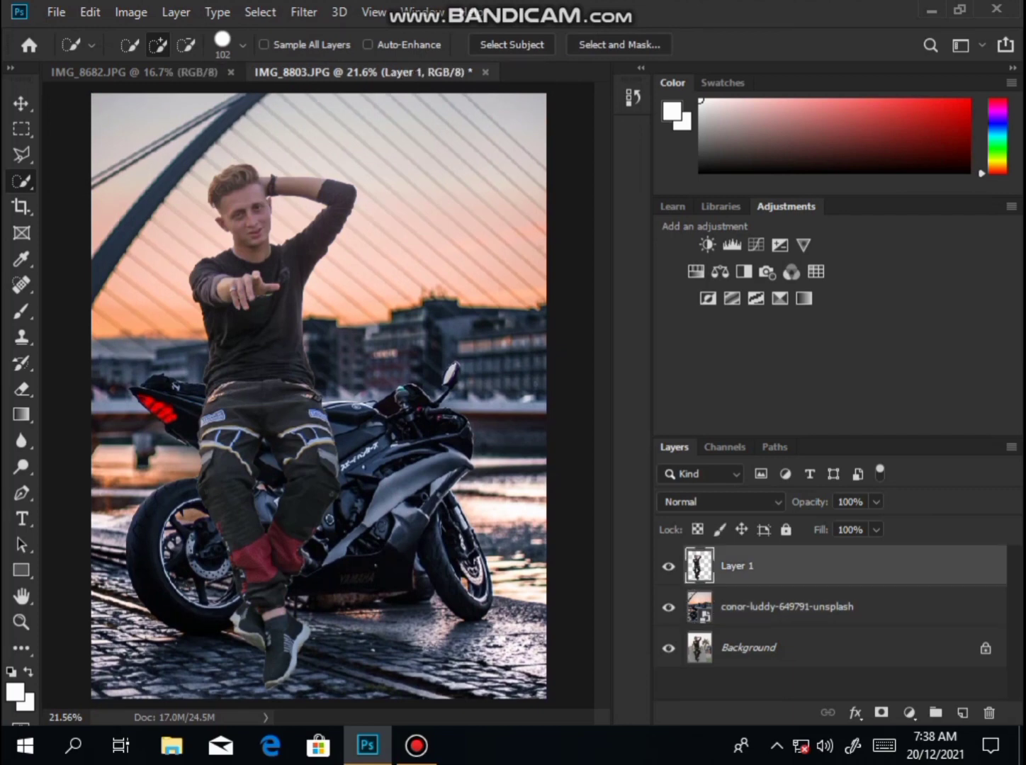
pyautogui.press('v')
pyautogui.moveTo(328, 278); pyautogui.dragTo(386, 276)
pyautogui.moveTo(415, 690); pyautogui.dragTo(396, 627)
pyautogui.moveTo(337, 534); pyautogui.dragTo(321, 585)
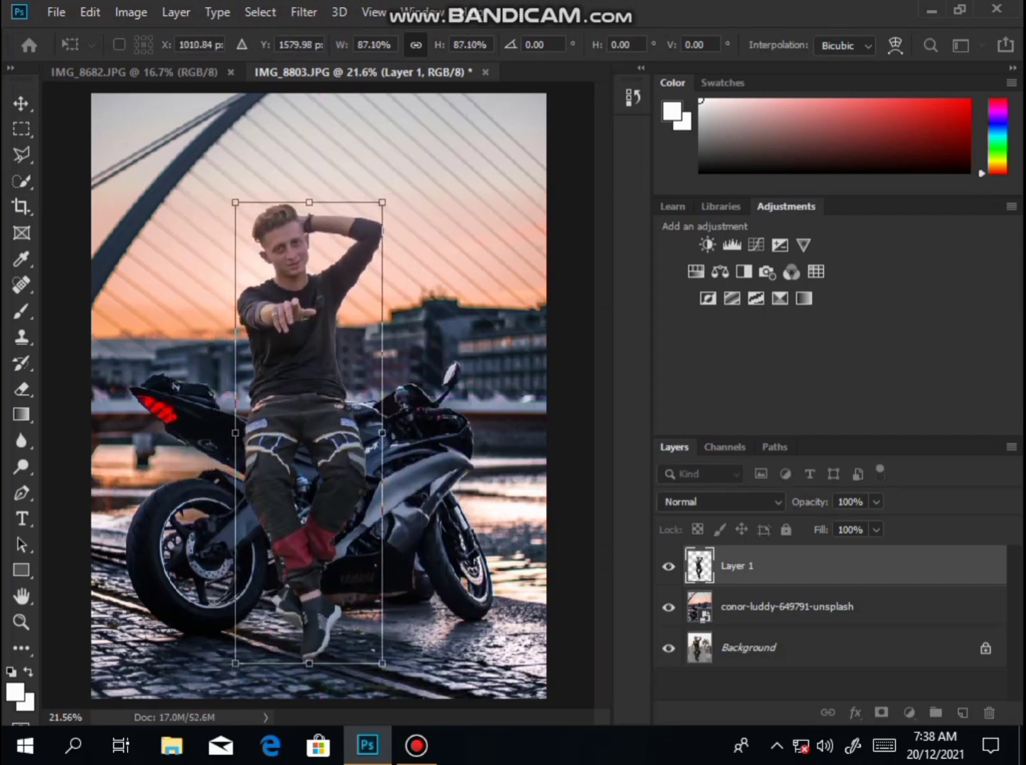
pyautogui.moveTo(382, 663); pyautogui.dragTo(376, 645)
pyautogui.moveTo(350, 586); pyautogui.dragTo(350, 598)
pyautogui.moveTo(377, 657); pyautogui.dragTo(377, 656)
pyautogui.moveTo(350, 612); pyautogui.dragTo(348, 612)
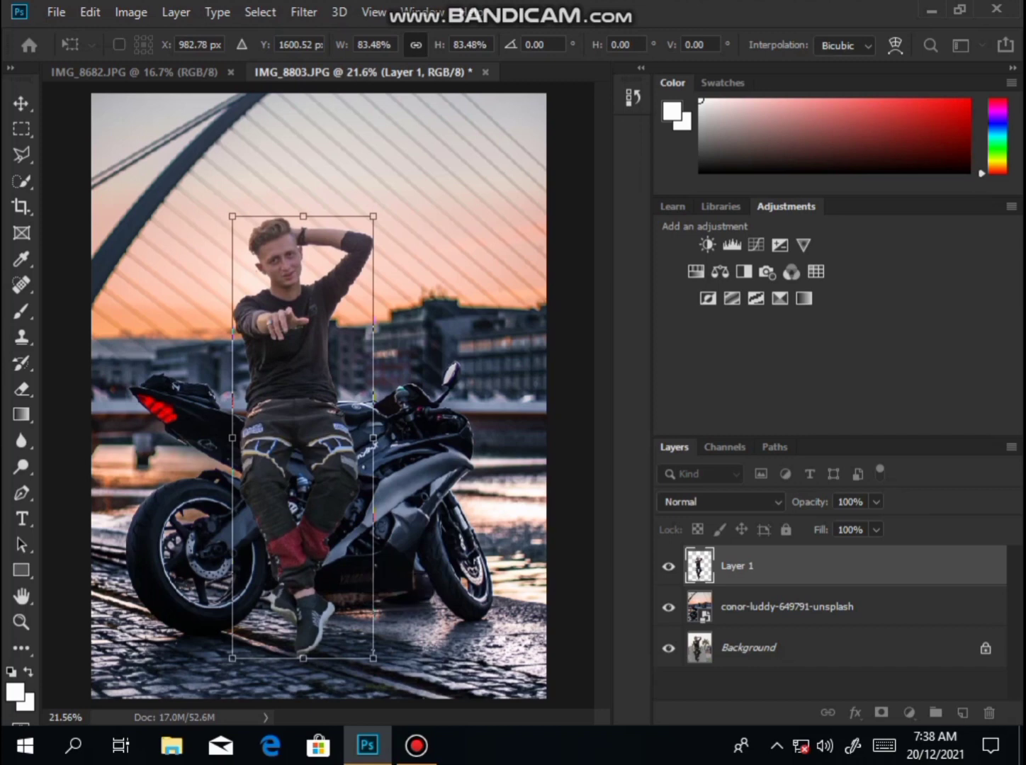
pyautogui.moveTo(373, 654); pyautogui.dragTo(372, 649)
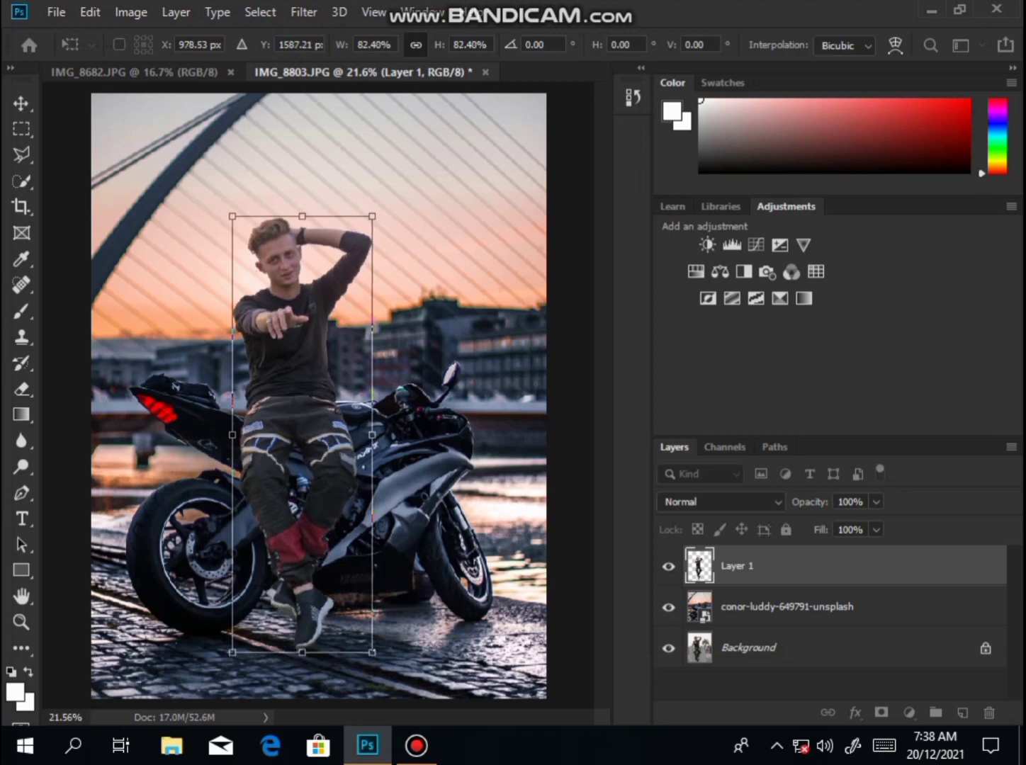
pyautogui.moveTo(342, 606)
pyautogui.mouseDown()
pyautogui.moveTo(349, 611)
pyautogui.moveTo(271, 626)
pyautogui.moveTo(337, 614)
pyautogui.mouseUp()
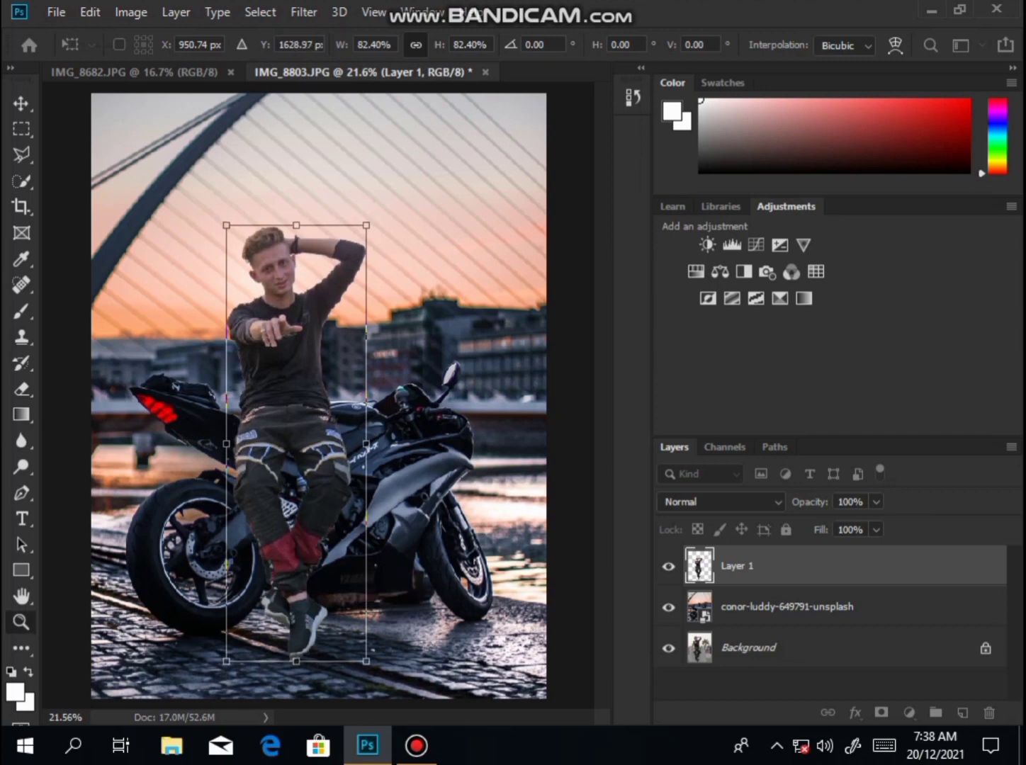
pyautogui.press('Return')
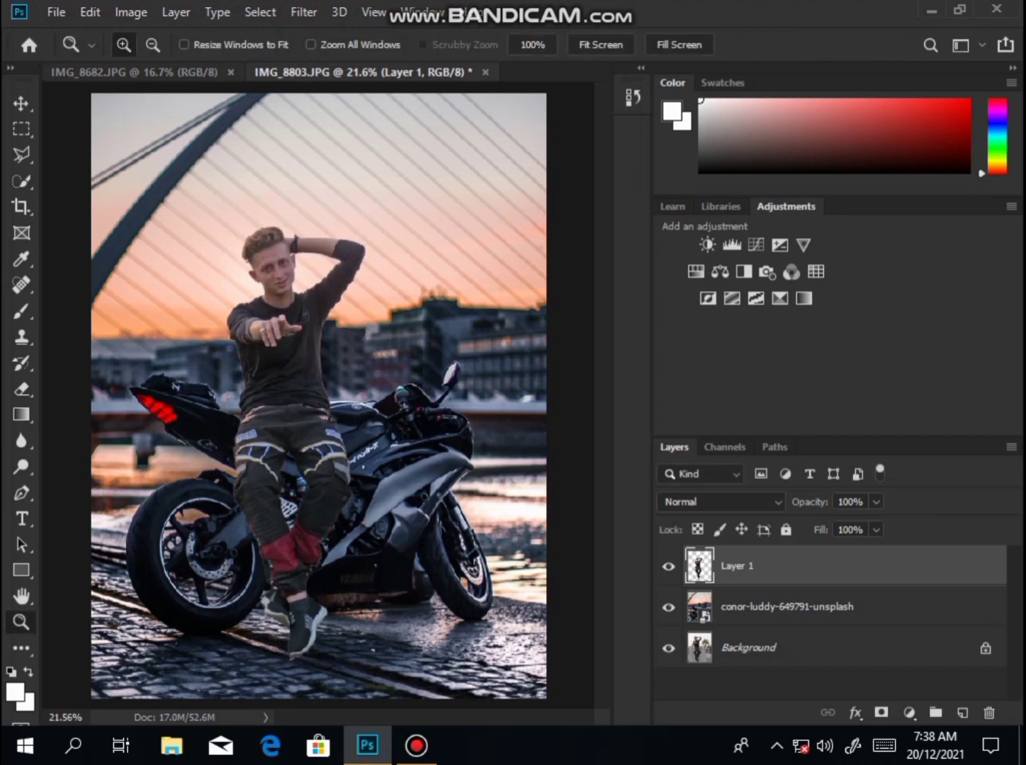
# Enlarge the man slightly from his upper end, keeping his feet in place on the cobblestones
pyautogui.press('v')
pyautogui.moveTo(314, 297); pyautogui.dragTo(312, 300)
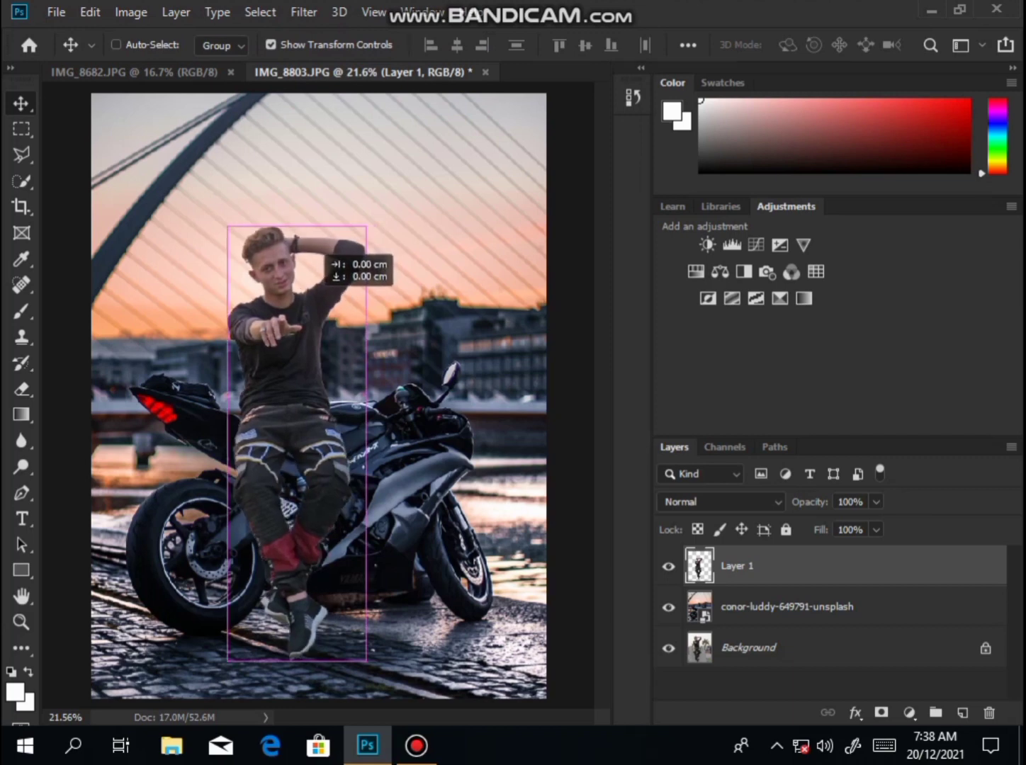
pyautogui.moveTo(312, 301); pyautogui.dragTo(316, 300)
pyautogui.moveTo(366, 226); pyautogui.dragTo(369, 215)
pyautogui.press('Return')
pyautogui.press('z')
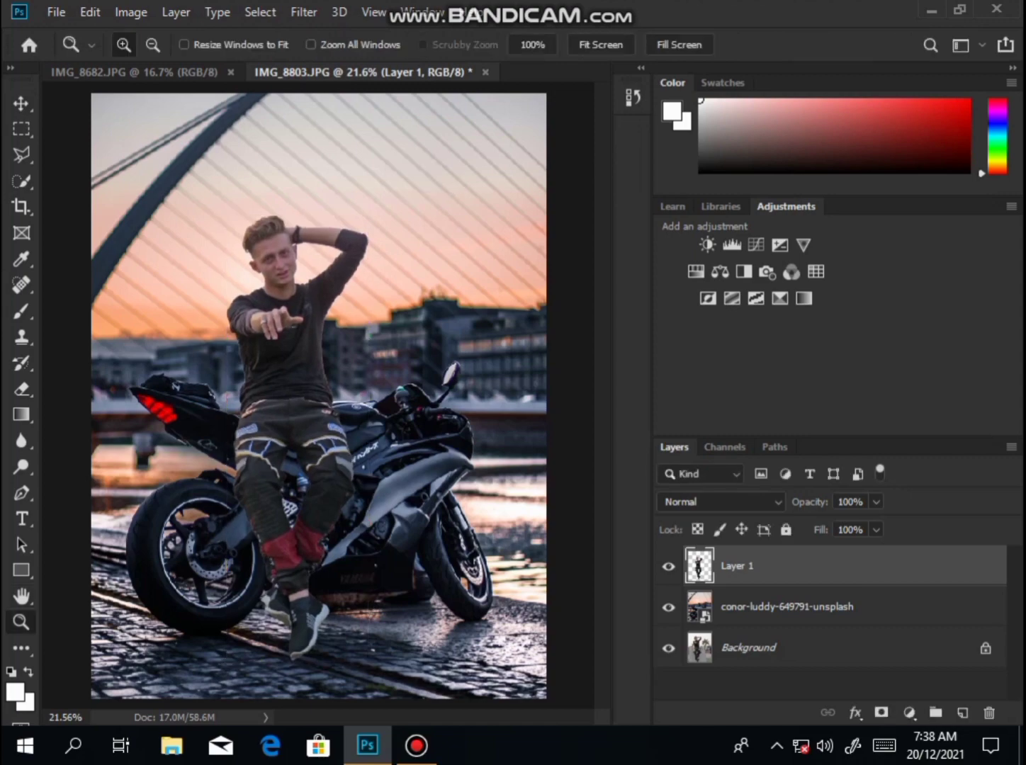
# Apply an automatic image correction to the man's layer, and set Camera Raw's Basic adjustments to Auto
pyautogui.click(131, 12)
pyautogui.click(186, 107)
pyautogui.click(304, 12)
pyautogui.click(368, 128)
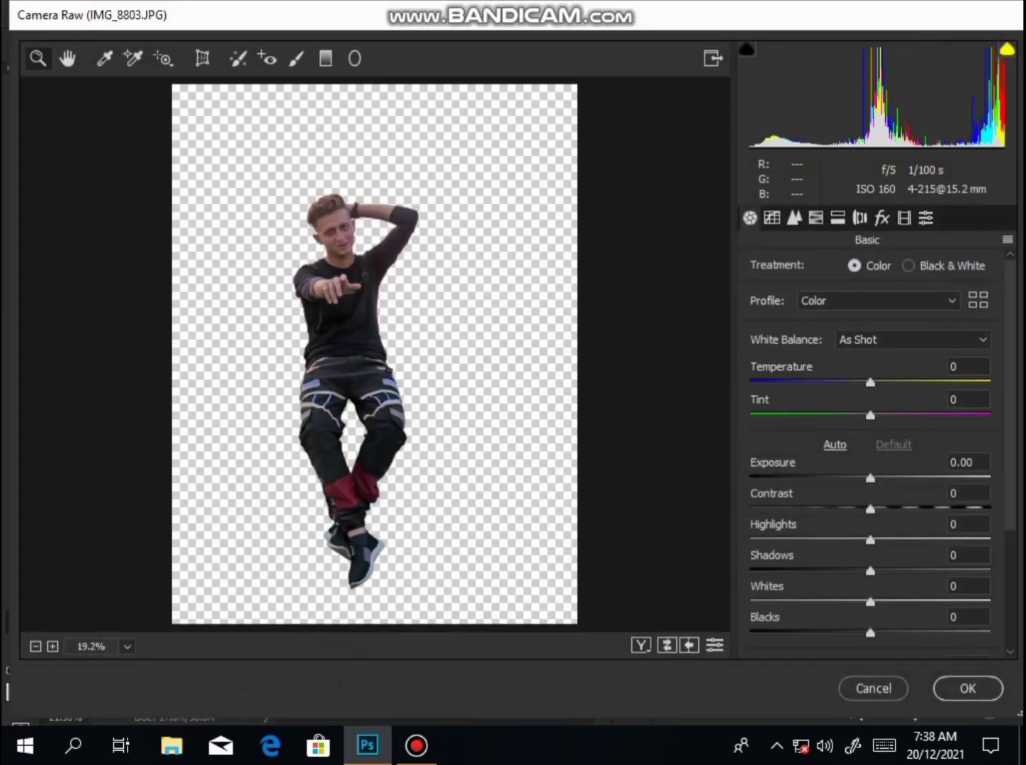
pyautogui.click(835, 445)
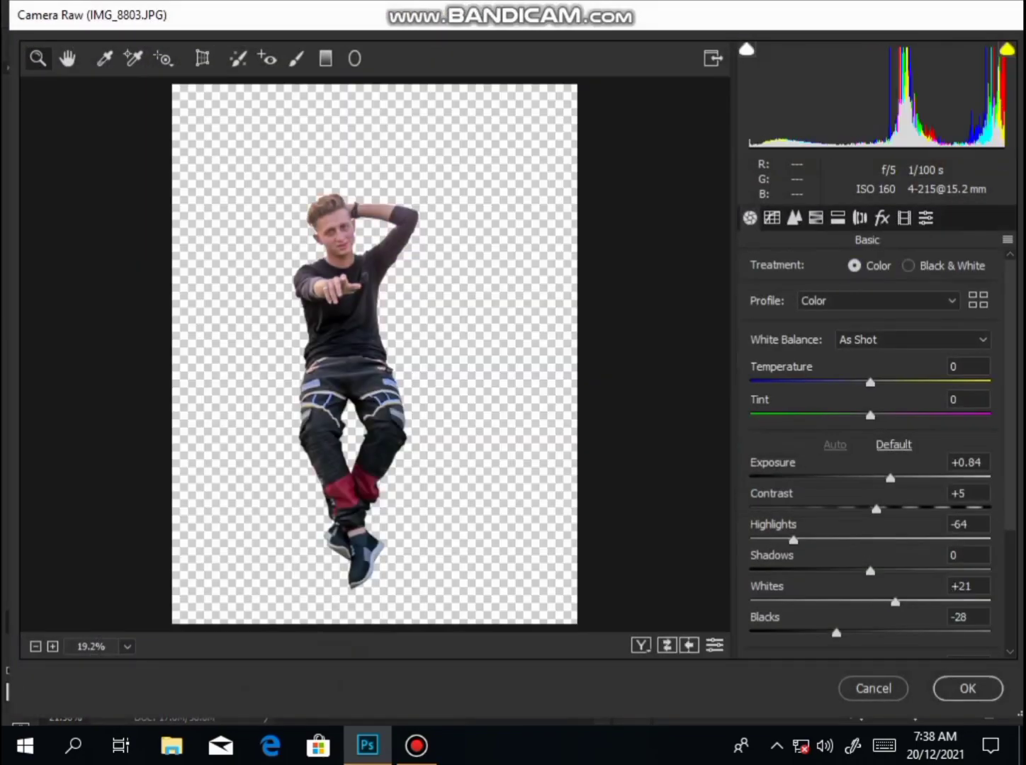
# Lower the orange saturation and raise the red saturation of the man in Camera Raw's HSL adjustments
pyautogui.click(815, 218)
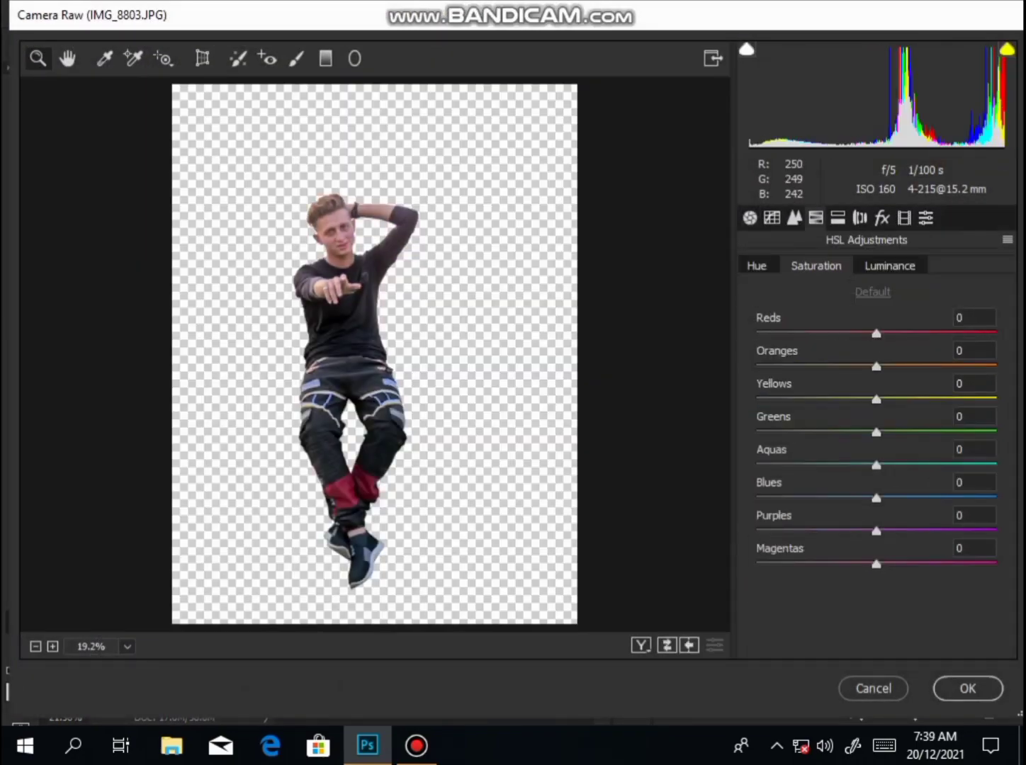
pyautogui.moveTo(275, 193); pyautogui.dragTo(426, 311)
pyautogui.moveTo(876, 366); pyautogui.dragTo(828, 366)
pyautogui.moveTo(876, 333); pyautogui.dragTo(908, 333)
pyautogui.click(890, 267)
# Darken the dark tones in Camera Raw's parametric tone curve and apply the filter to the man
pyautogui.click(771, 218)
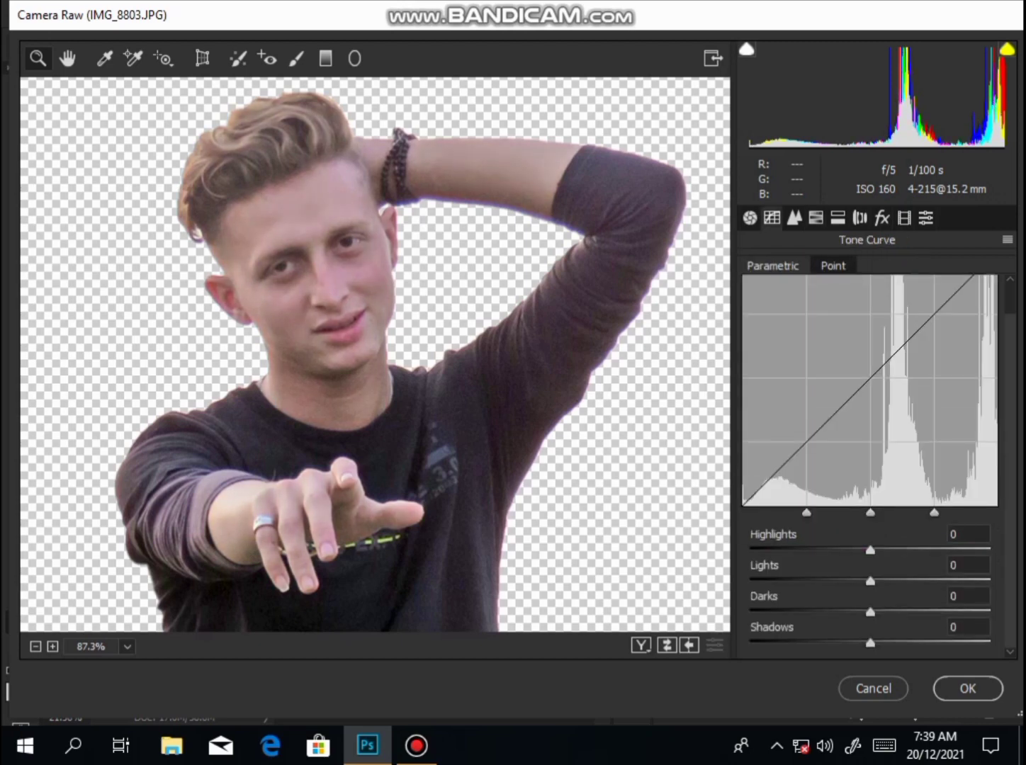
pyautogui.moveTo(870, 612); pyautogui.dragTo(828, 643)
pyautogui.press('Return')
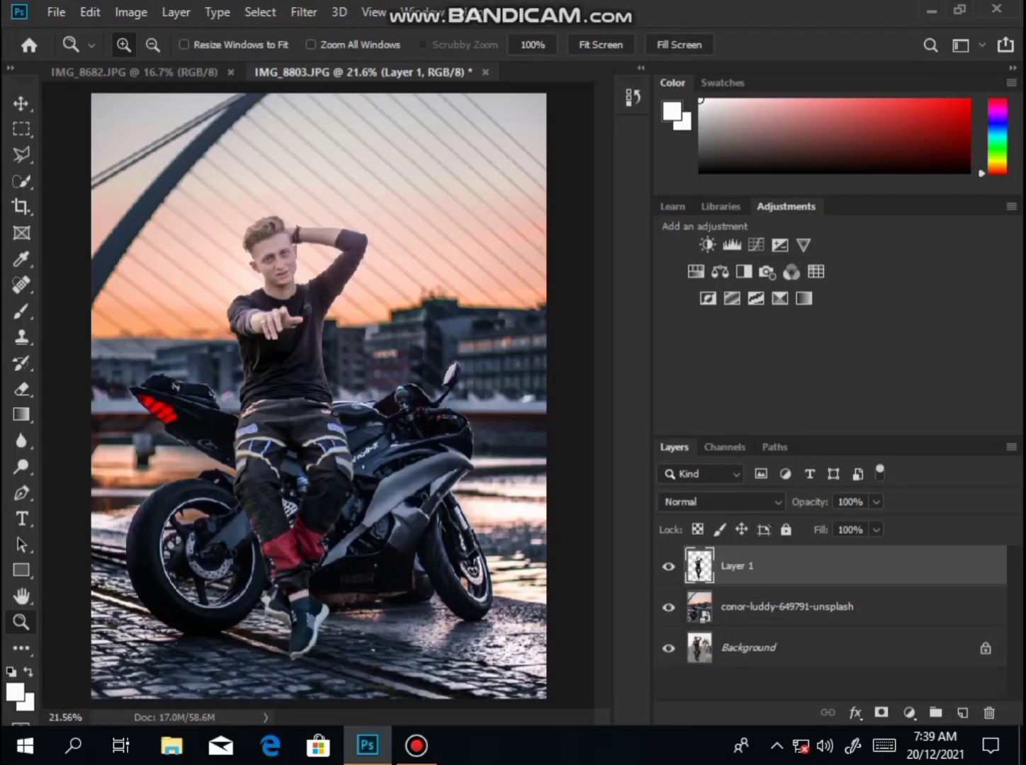
# Create an empty layer above the man and prepare a soft black brush of 108 px for shading
pyautogui.moveTo(193, 348); pyautogui.dragTo(376, 562)
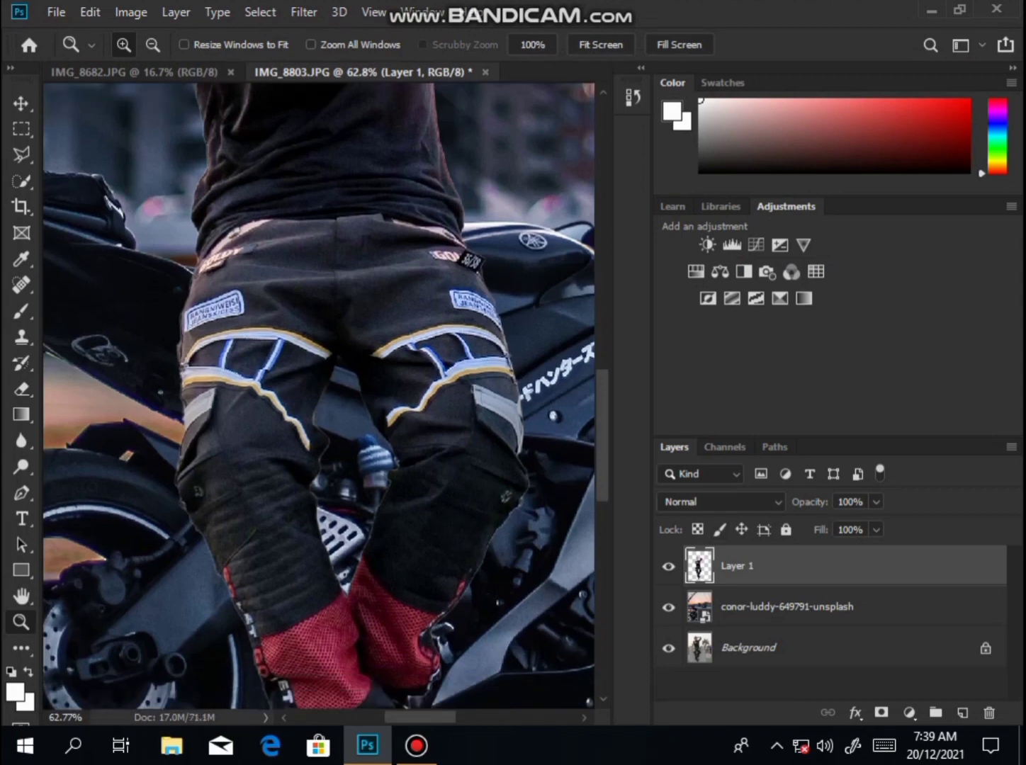
pyautogui.click(962, 712)
pyautogui.scroll(2, 319, 395)
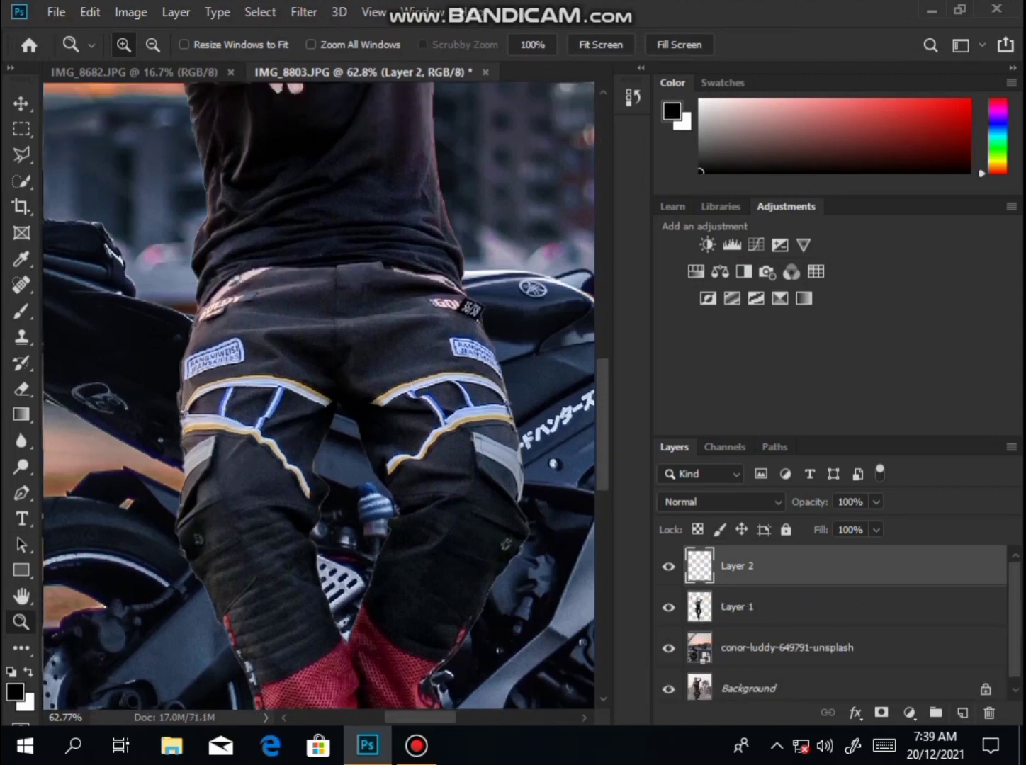
pyautogui.press('b')
pyautogui.rightClick(259, 318)
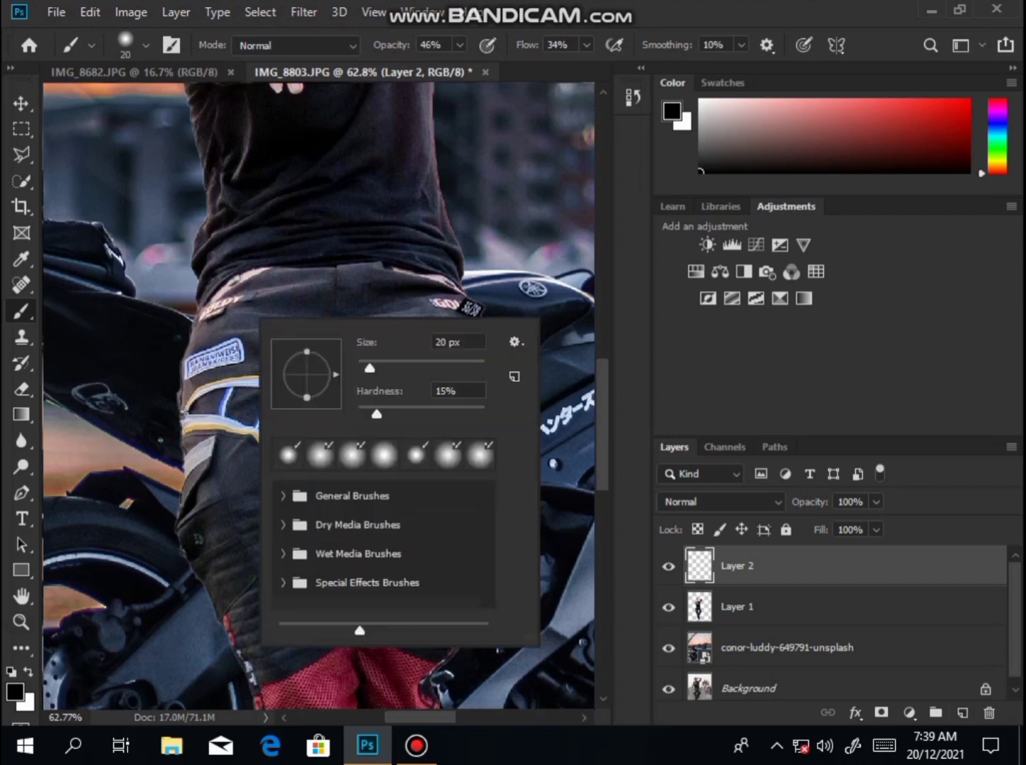
pyautogui.write('80')
pyautogui.press('Return')
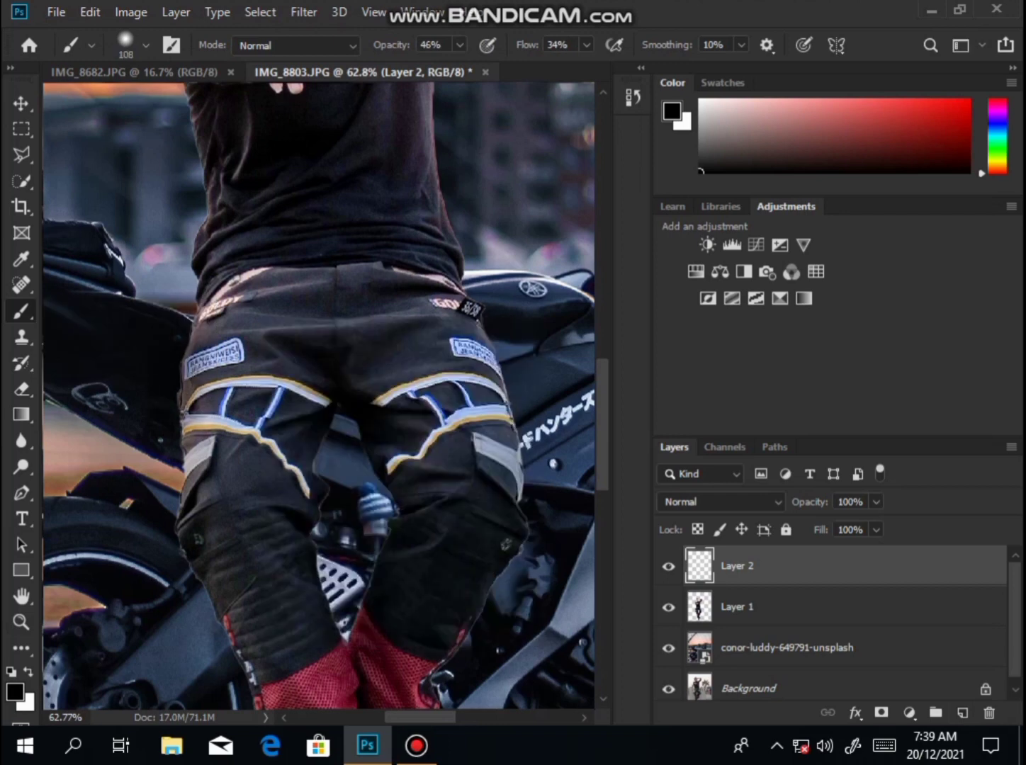
# Paint soft black shadows along the outer edges of both trouser legs, reducing the brush to 50 px
pyautogui.scroll(-2, 319, 395)
pyautogui.moveTo(177, 403); pyautogui.dragTo(222, 544)
pyautogui.scroll(-4, 222, 544)
pyautogui.press('[')
pyautogui.press('[')
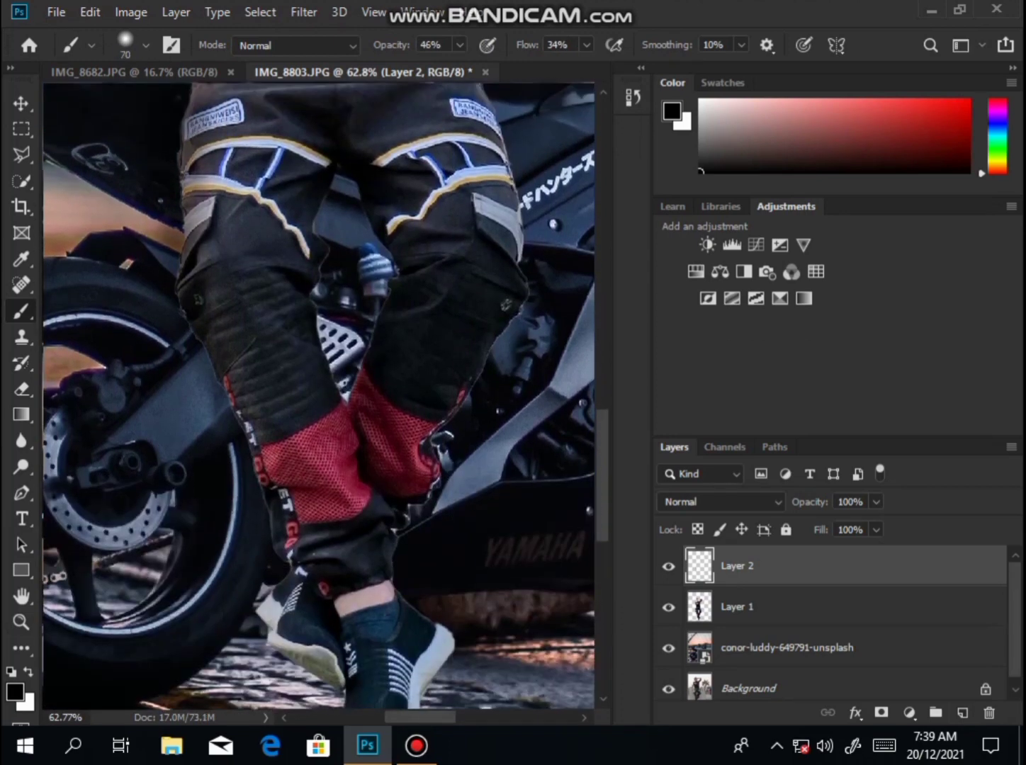
pyautogui.moveTo(213, 386)
pyautogui.mouseDown()
pyautogui.moveTo(263, 476)
pyautogui.moveTo(284, 548)
pyautogui.mouseUp()
pyautogui.moveTo(441, 521)
pyautogui.mouseDown()
pyautogui.moveTo(444, 462)
pyautogui.moveTo(521, 330)
pyautogui.moveTo(500, 378)
pyautogui.mouseUp()
pyautogui.scroll(3, 499, 355)
pyautogui.moveTo(490, 200)
pyautogui.mouseDown()
pyautogui.moveTo(507, 260)
pyautogui.moveTo(516, 411)
pyautogui.mouseUp()
pyautogui.moveTo(523, 280); pyautogui.dragTo(528, 344)
pyautogui.scroll(-9, 319, 396)
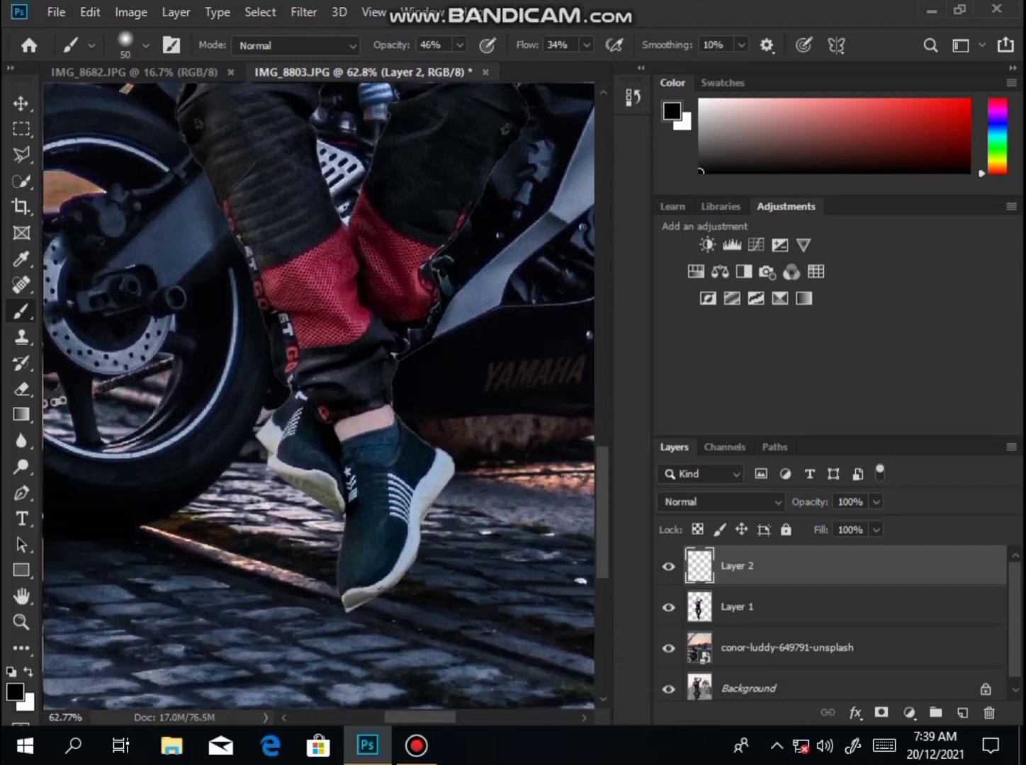
# Paint a soft black shadow along the edge of the front shoe with a 69 px brush
pyautogui.scroll(-1, 319, 397)
pyautogui.rightClick(453, 402)
pyautogui.press('Return')
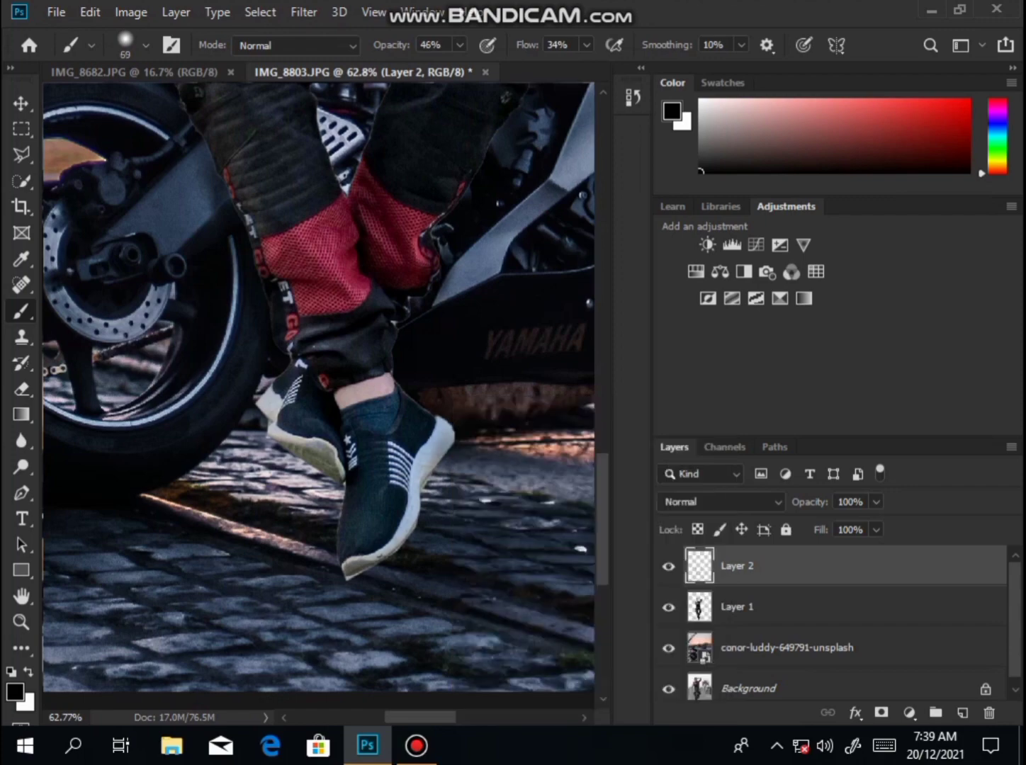
pyautogui.moveTo(442, 471); pyautogui.dragTo(372, 560)
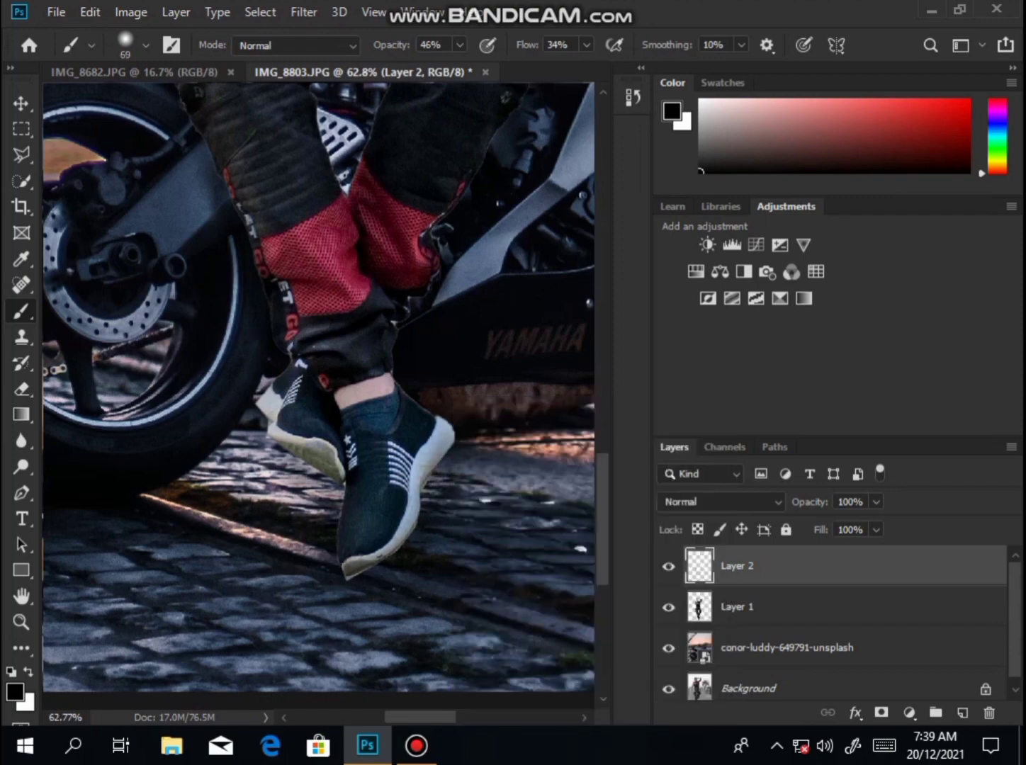
pyautogui.press('z')
pyautogui.rightClick(307, 398)
pyautogui.click(331, 409)
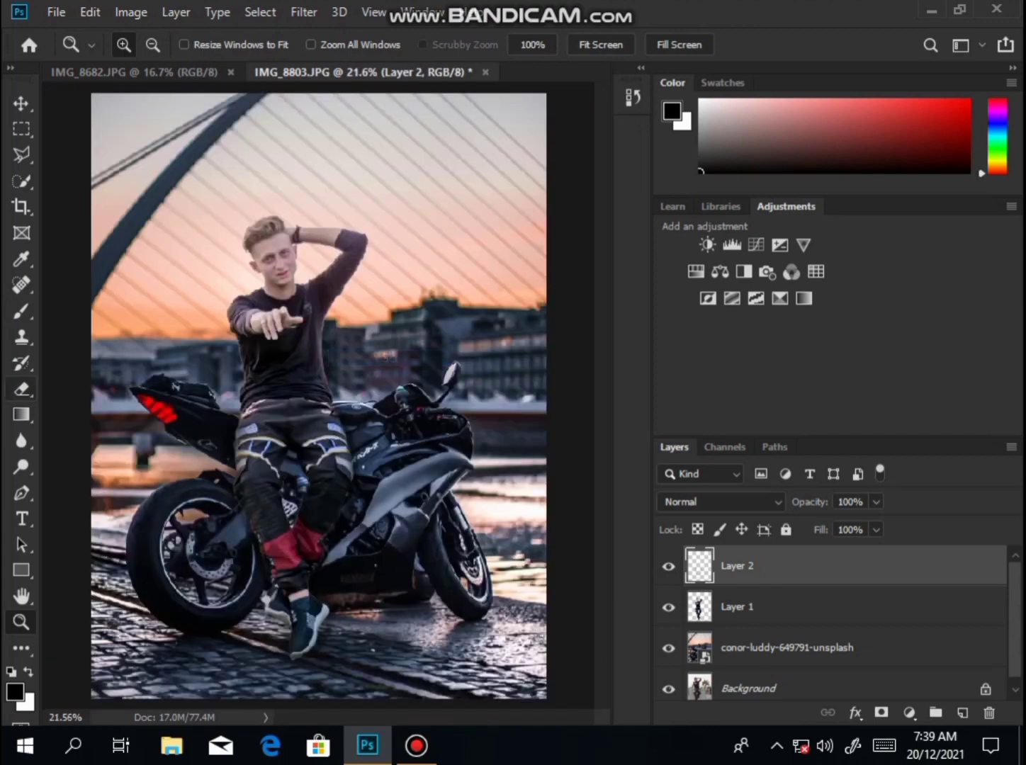
# Set the Eraser to 250 px with 46% opacity and 58% flow for the shadow layer
pyautogui.press('e')
pyautogui.rightClick(336, 344)
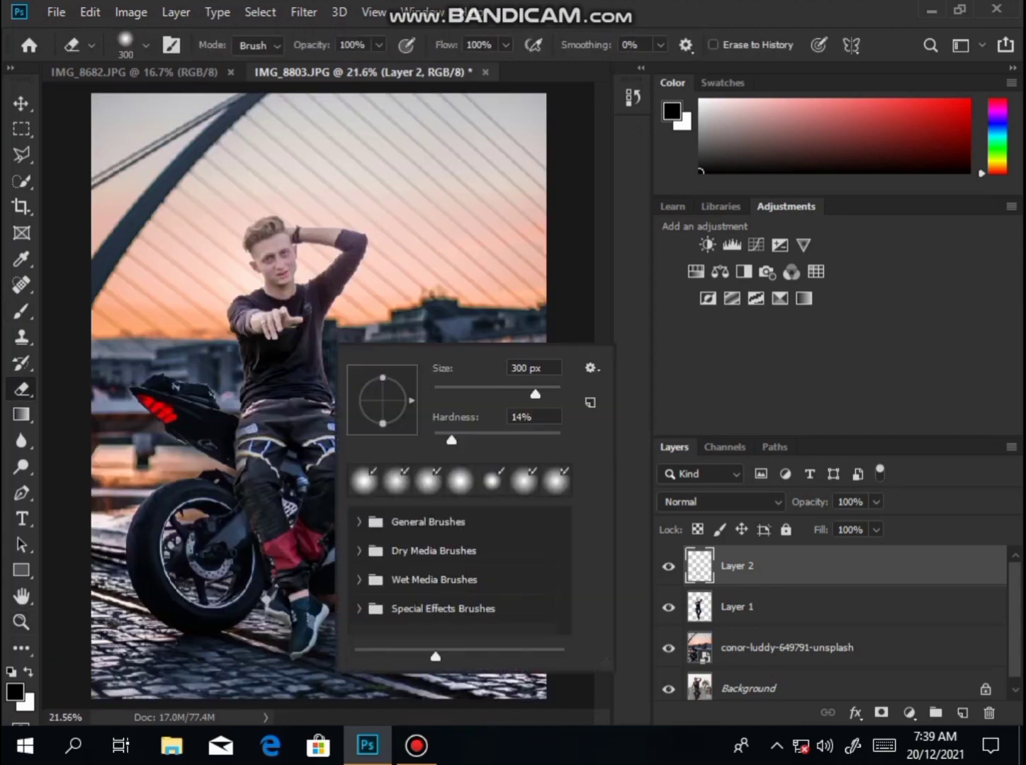
pyautogui.press('Return')
pyautogui.press('7')
pyautogui.press('8')
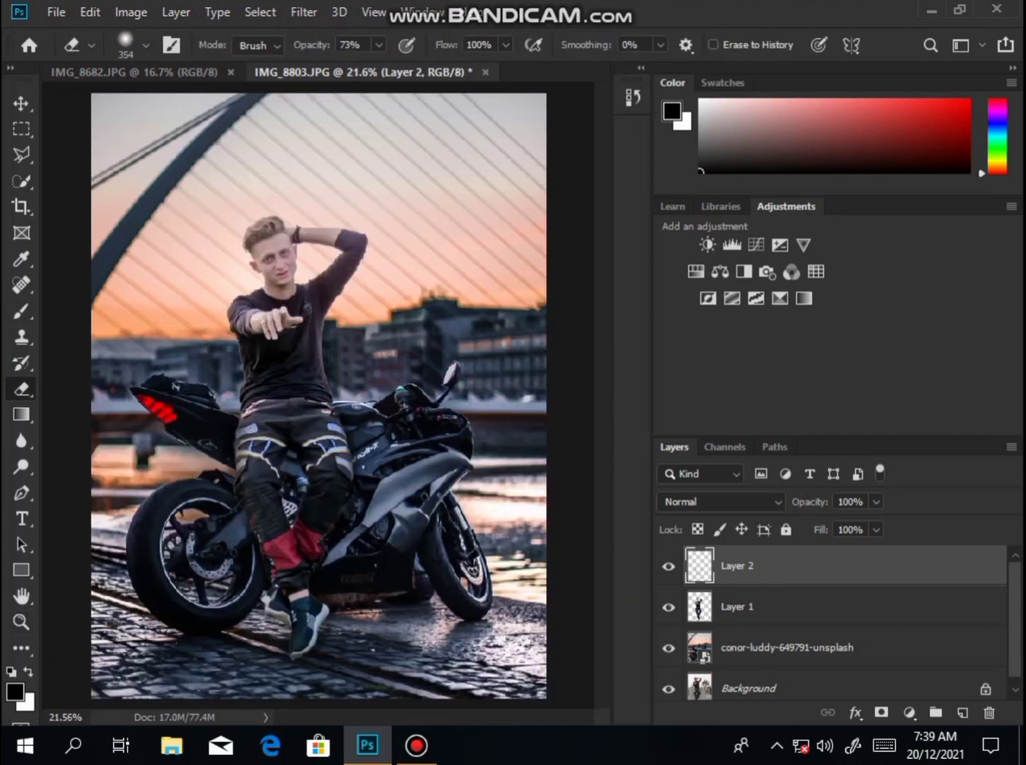
pyautogui.hotkey('shift', '8')
pyautogui.hotkey('shift', '5')
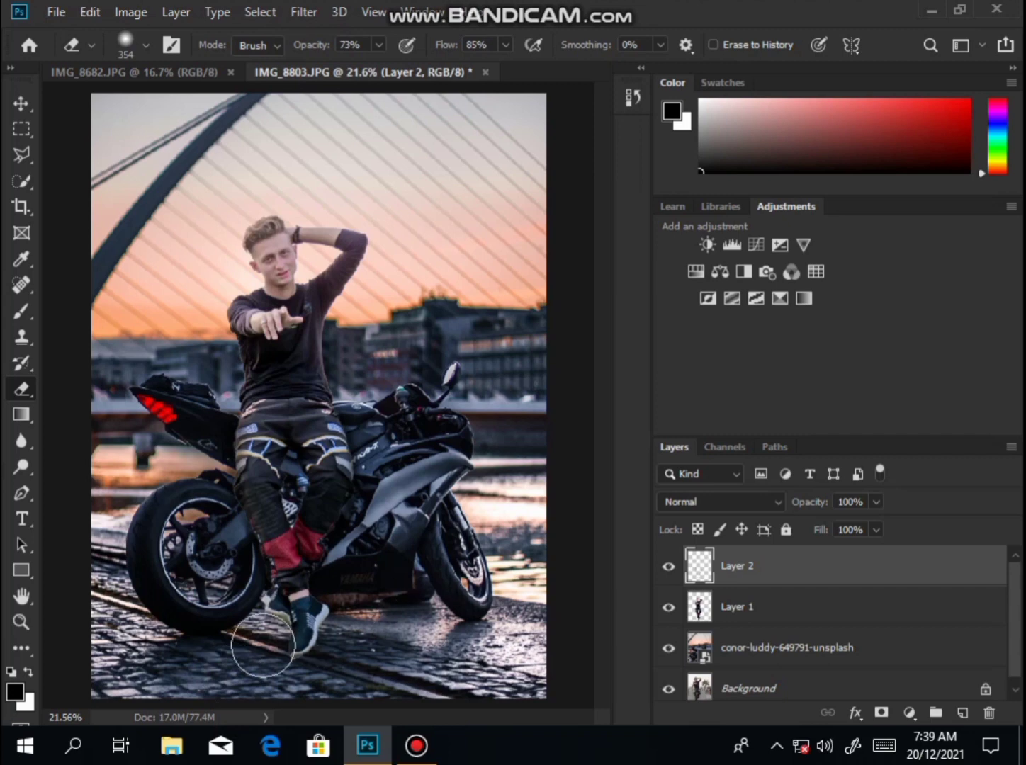
pyautogui.press('[')
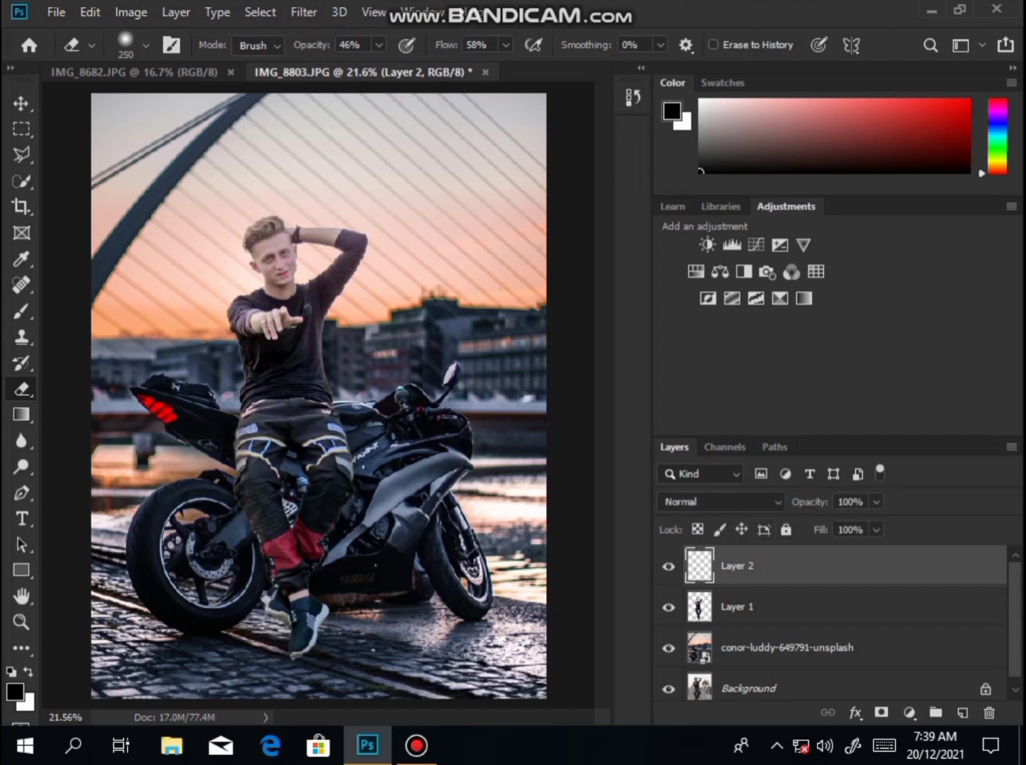
pyautogui.click(850, 530)
pyautogui.rightClick(789, 567)
pyautogui.click(792, 570)
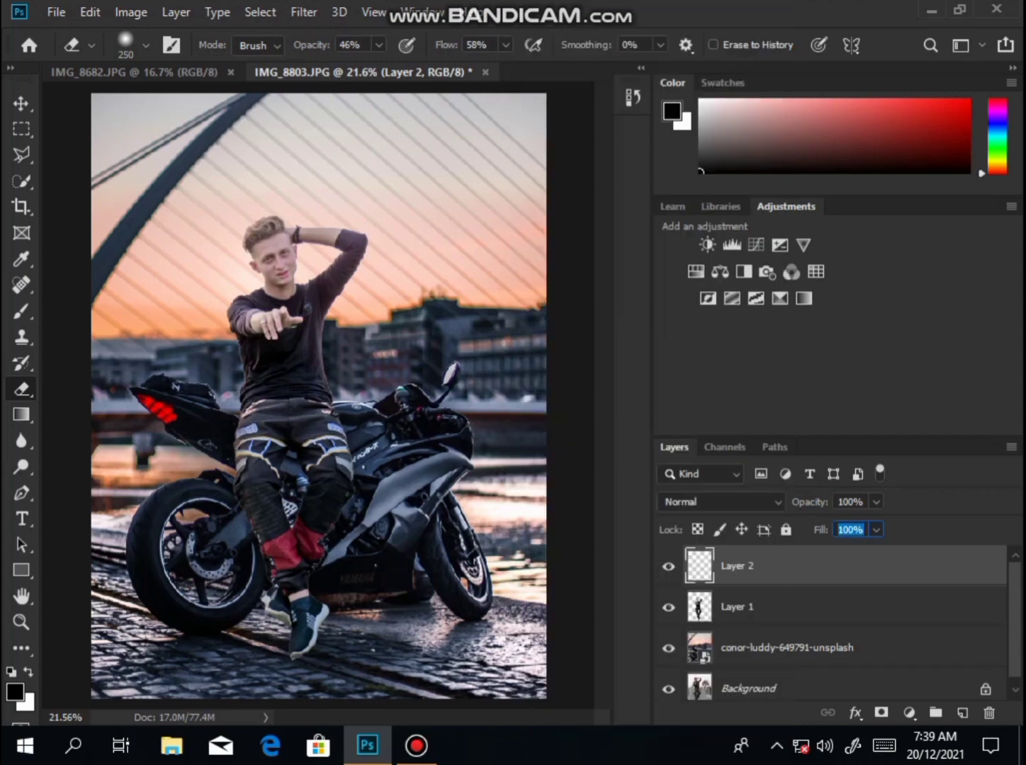
# Open the man's Layer 1 in the Liquify filter
pyautogui.click(737, 606)
pyautogui.click(303, 12)
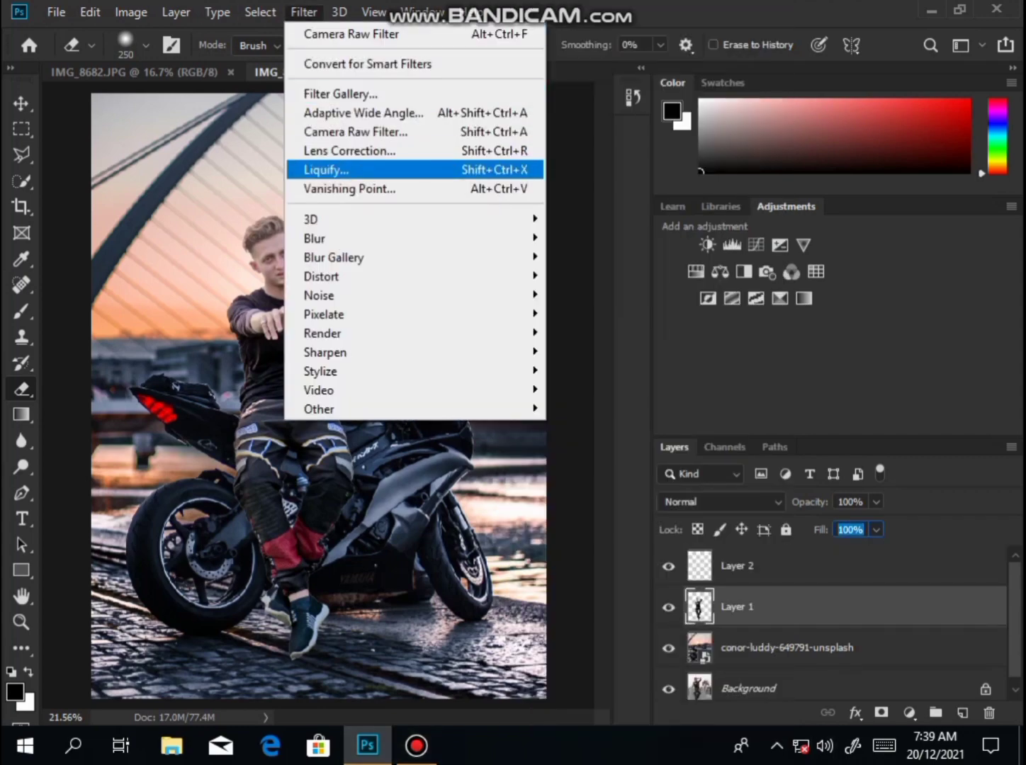
pyautogui.click(326, 169)
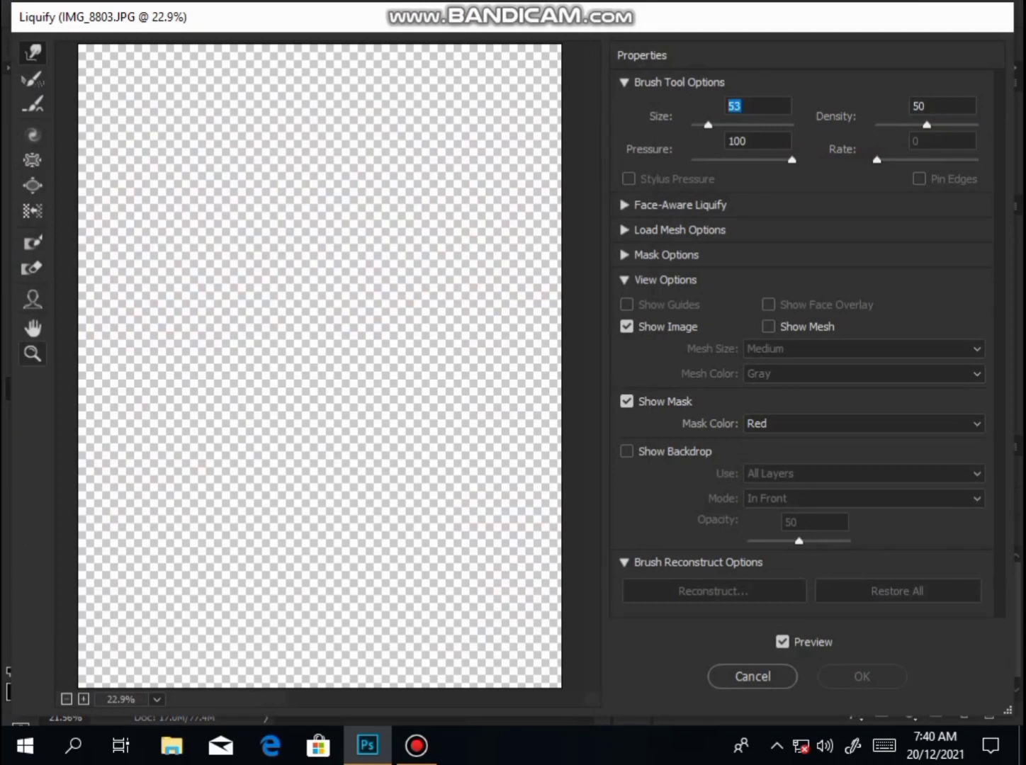
# Push the man's hair up and outward into a smoother, fuller shape with a size 100 Forward Warp brush, and apply Liquify
pyautogui.moveTo(224, 154)
pyautogui.mouseDown()
pyautogui.moveTo(304, 231)
pyautogui.moveTo(312, 286)
pyautogui.mouseUp()
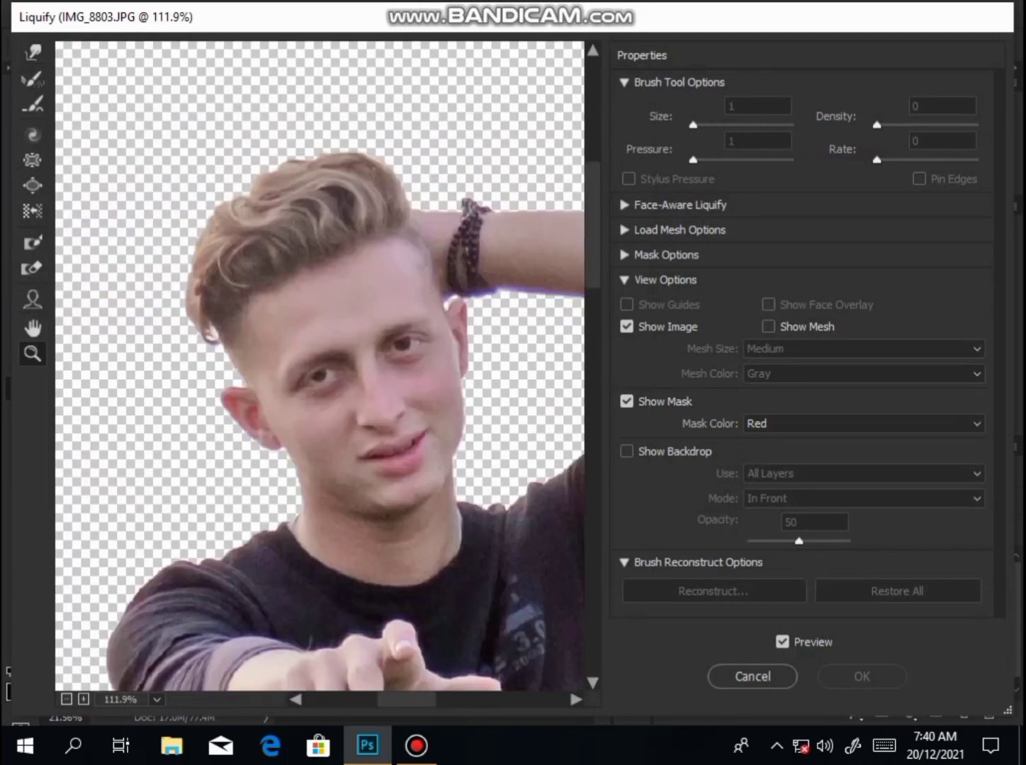
pyautogui.click(33, 53)
pyautogui.press('[')
pyautogui.press('[')
pyautogui.press('[')
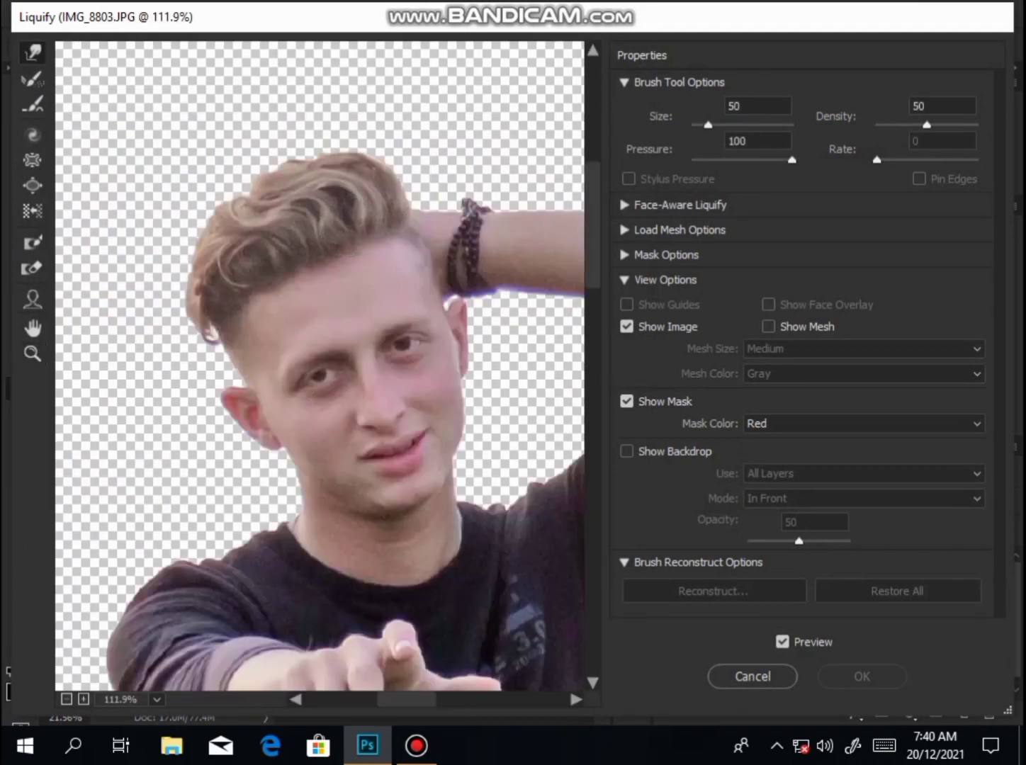
pyautogui.press(']')
pyautogui.press(']')
pyautogui.press(']')
pyautogui.press(']')
pyautogui.press(']')
pyautogui.press(']')
pyautogui.press(']')
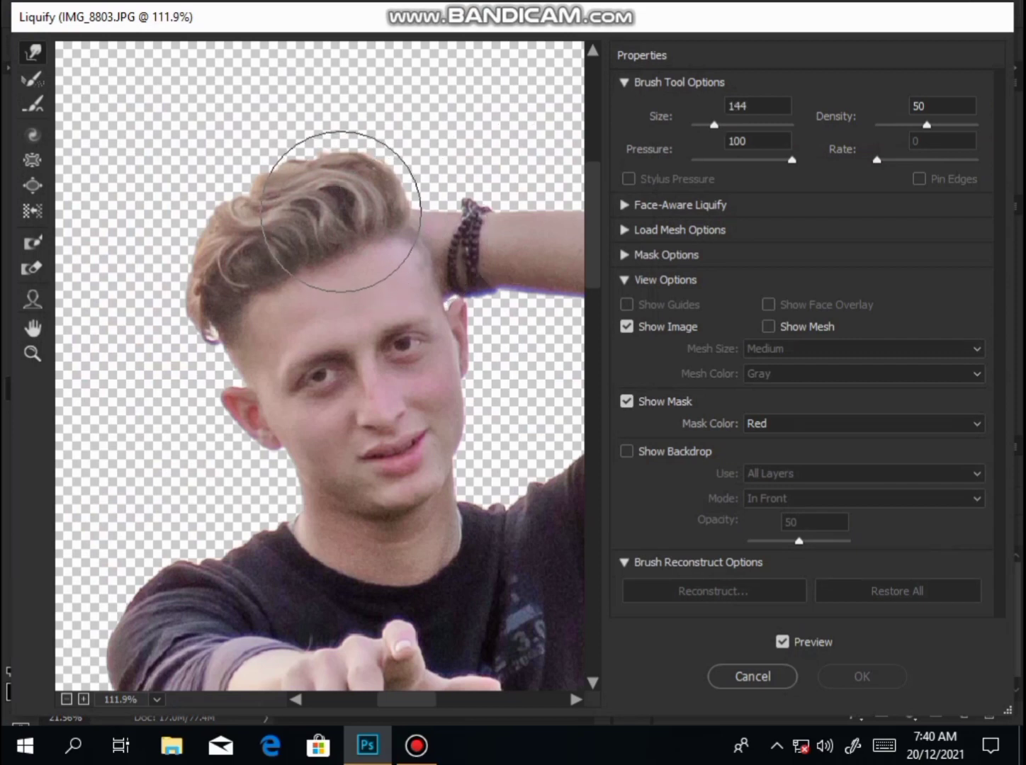
pyautogui.press('[')
pyautogui.press('[')
pyautogui.moveTo(334, 202)
pyautogui.mouseDown()
pyautogui.moveTo(242, 227)
pyautogui.moveTo(368, 186)
pyautogui.moveTo(335, 202)
pyautogui.moveTo(299, 183)
pyautogui.moveTo(248, 223)
pyautogui.moveTo(271, 220)
pyautogui.moveTo(291, 205)
pyautogui.moveTo(283, 200)
pyautogui.moveTo(270, 202)
pyautogui.moveTo(322, 206)
pyautogui.moveTo(335, 219)
pyautogui.moveTo(365, 190)
pyautogui.moveTo(331, 159)
pyautogui.moveTo(282, 203)
pyautogui.moveTo(245, 217)
pyautogui.mouseUp()
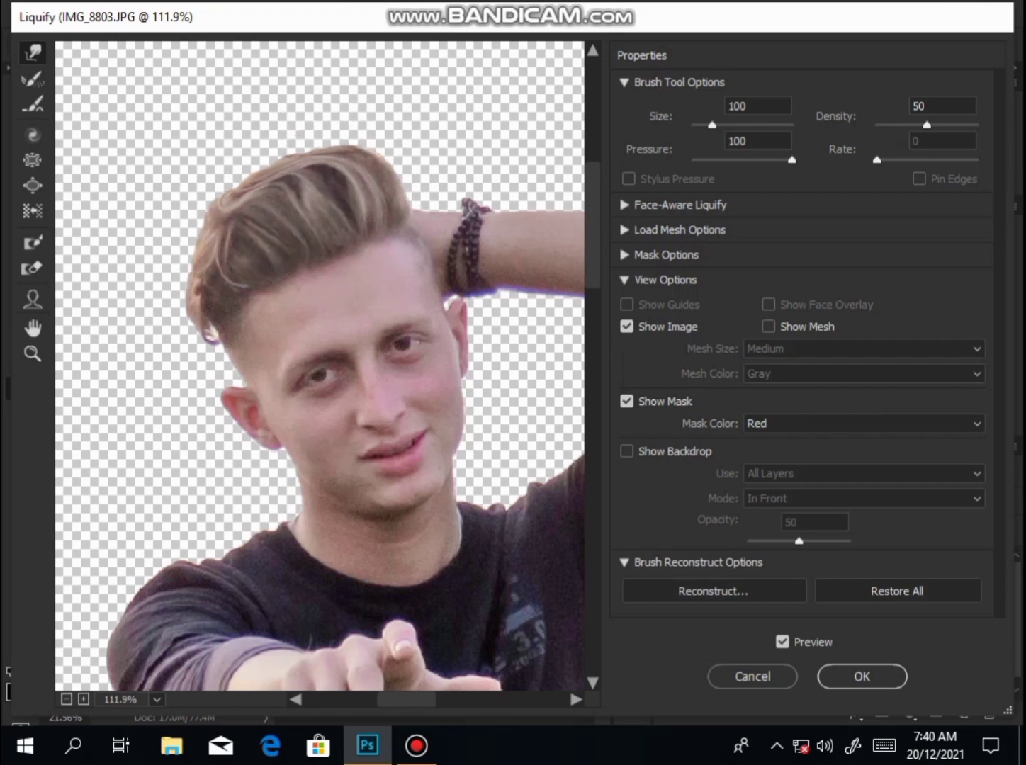
pyautogui.click(879, 680)
pyautogui.click(417, 745)
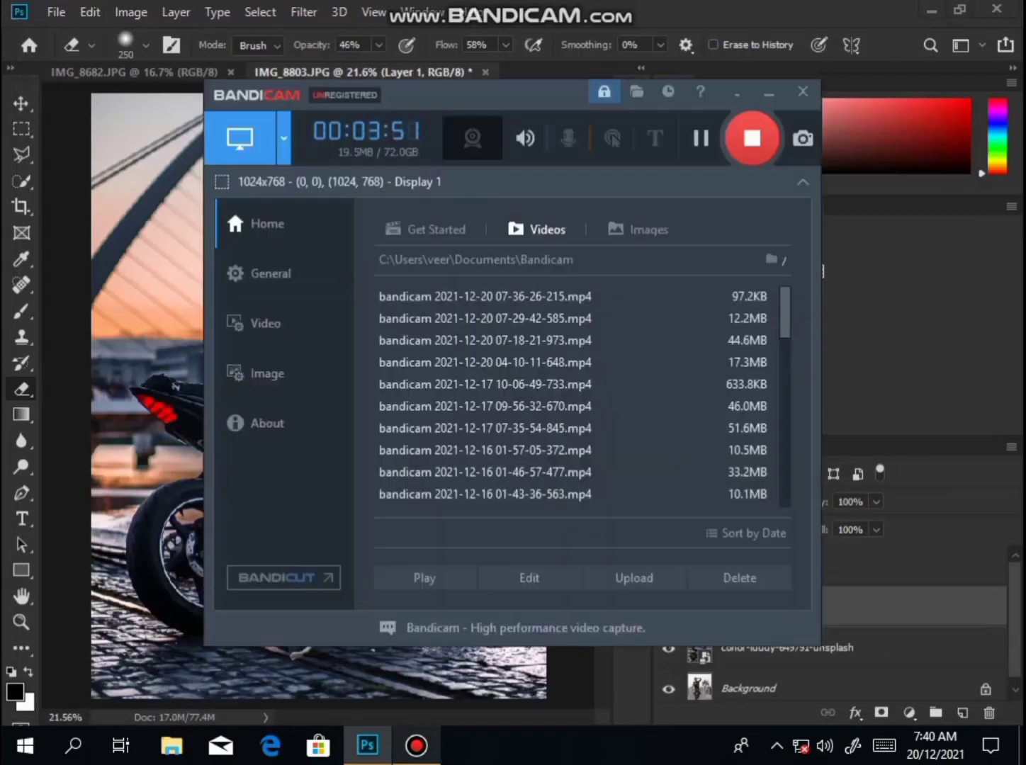
pyautogui.click(735, 93)
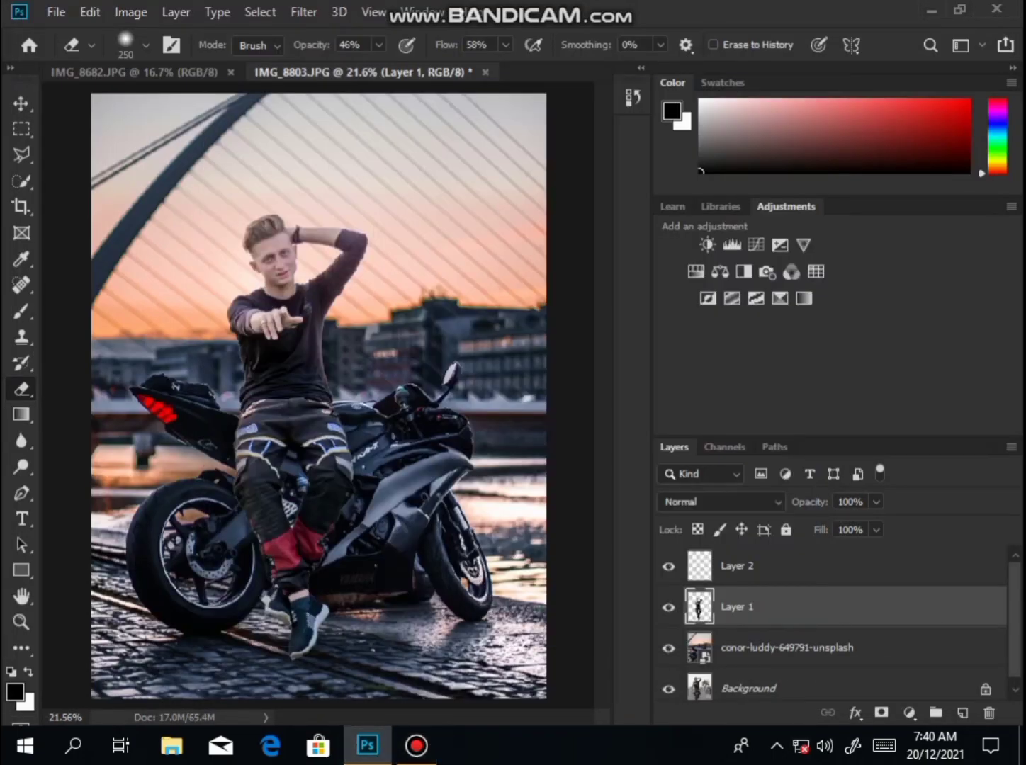
pyautogui.click(768, 566)
pyautogui.rightClick(772, 566)
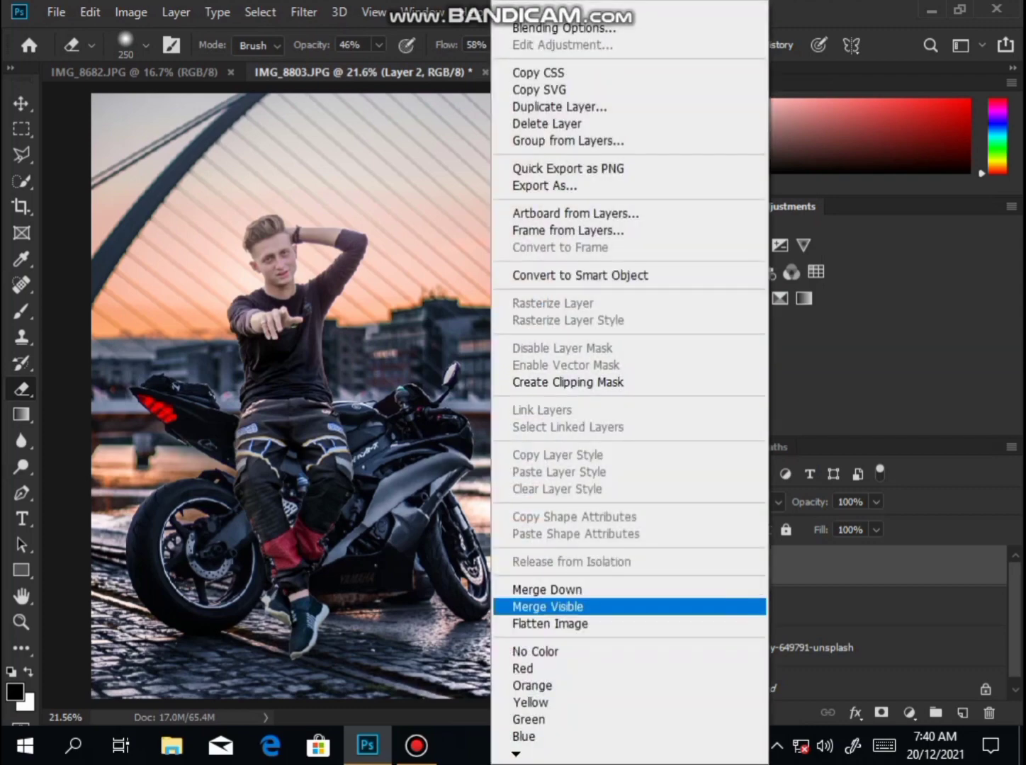
pyautogui.click(552, 606)
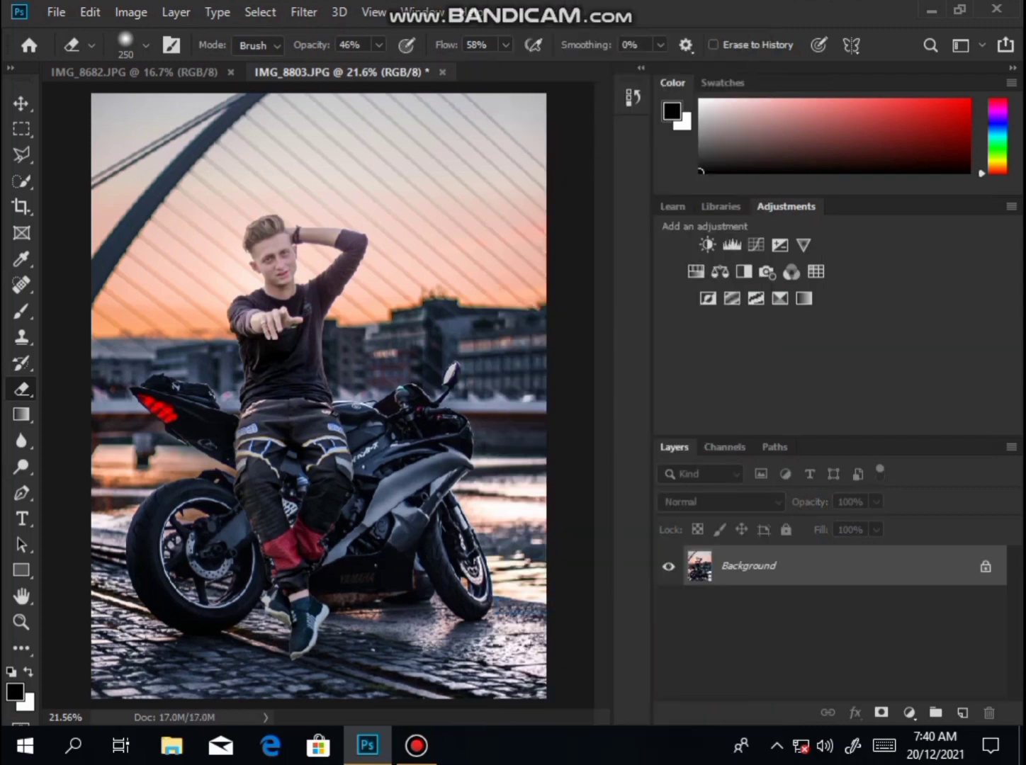
pyautogui.click(21, 622)
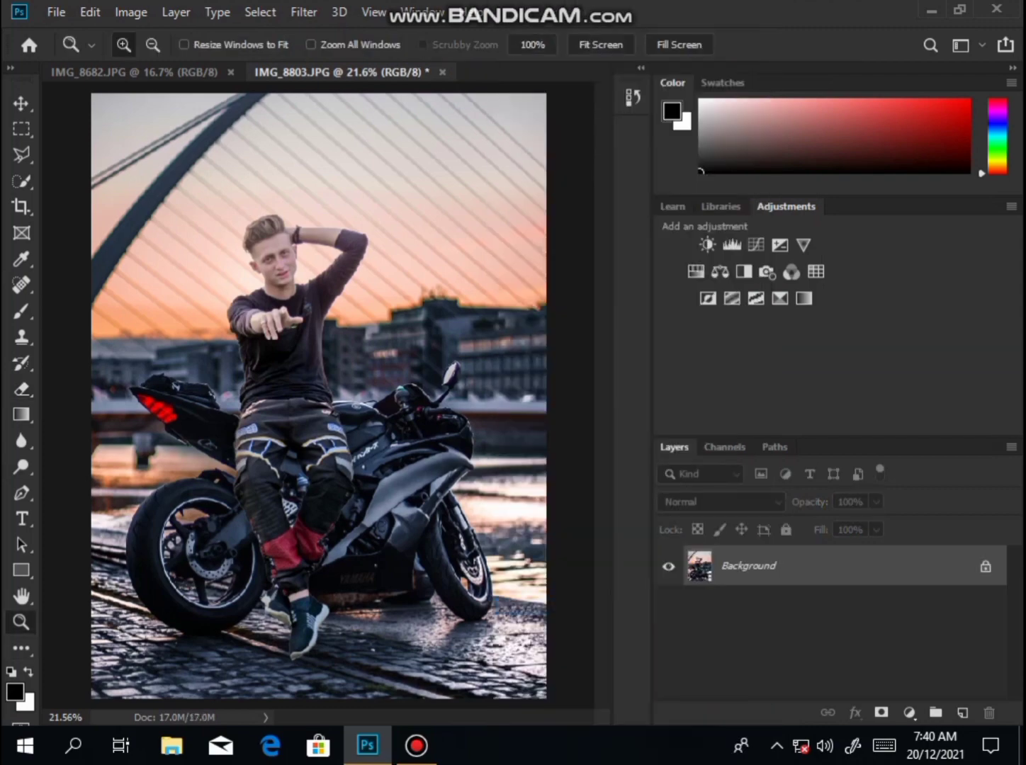
pyautogui.hotkey('ctrl', 'z')
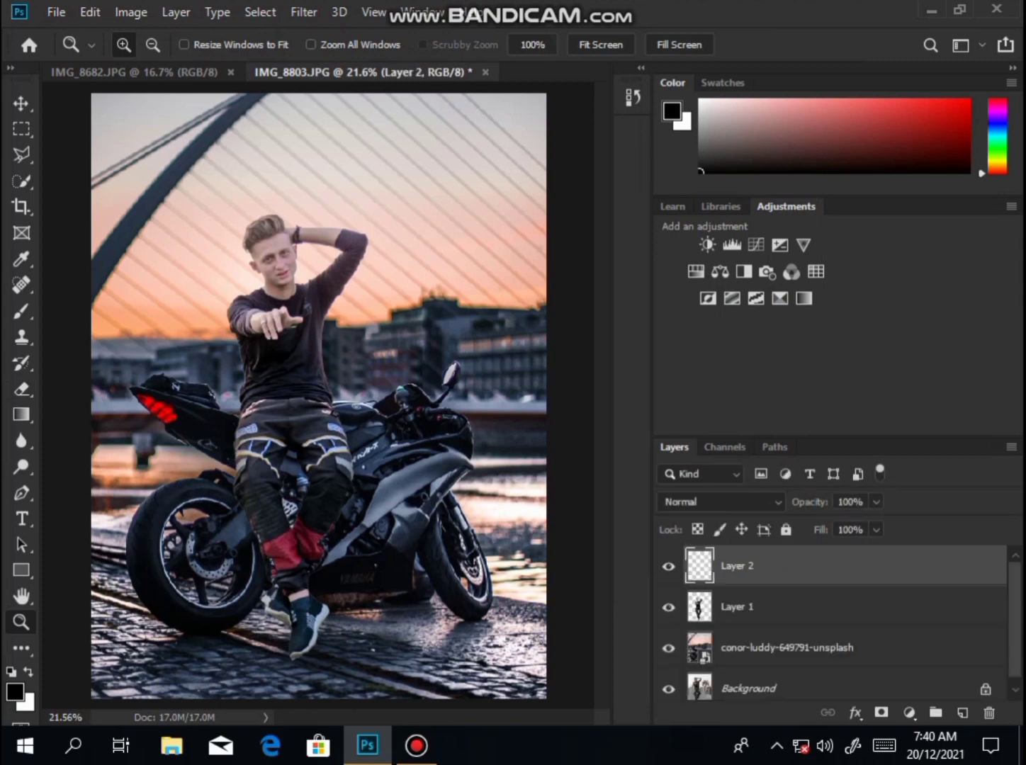
# Set Layer 2's fill to 88% and flatten the image
pyautogui.moveTo(819, 530)
pyautogui.mouseDown()
pyautogui.moveTo(794, 530)
pyautogui.moveTo(829, 529)
pyautogui.mouseUp()
pyautogui.click(667, 566)
pyautogui.click(668, 566)
pyautogui.rightClick(758, 566)
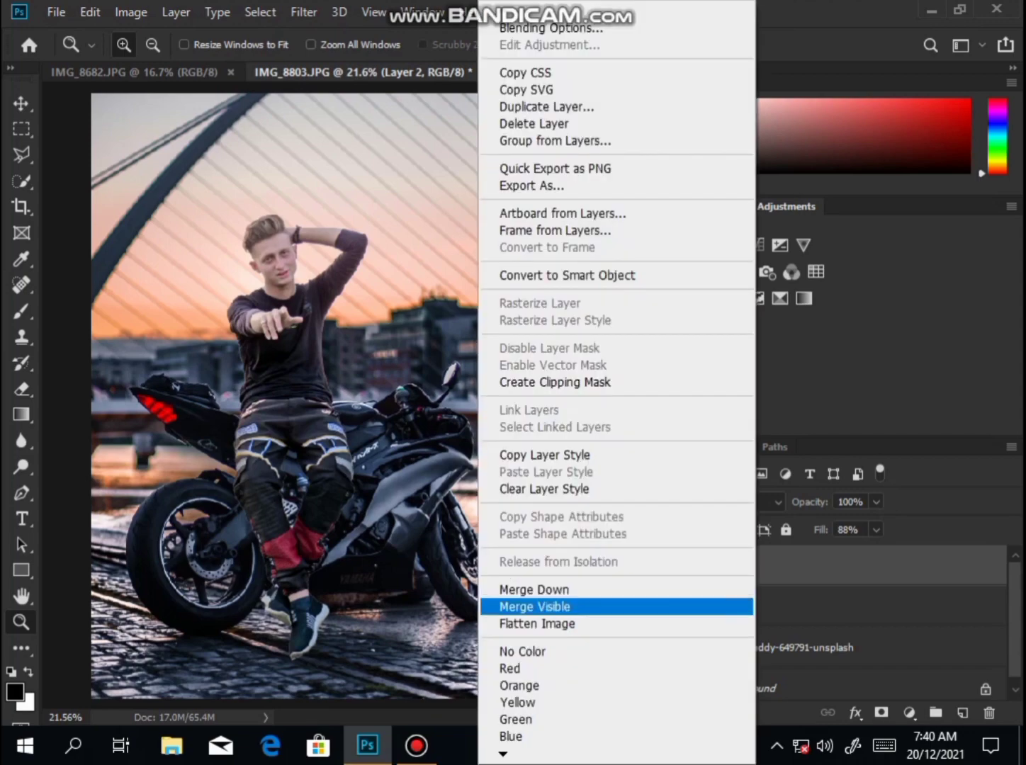
pyautogui.click(538, 623)
# Duplicate the Background layer and apply a High Pass filter with a 0.8 pixel radius to the copy
pyautogui.moveTo(221, 202); pyautogui.dragTo(340, 324)
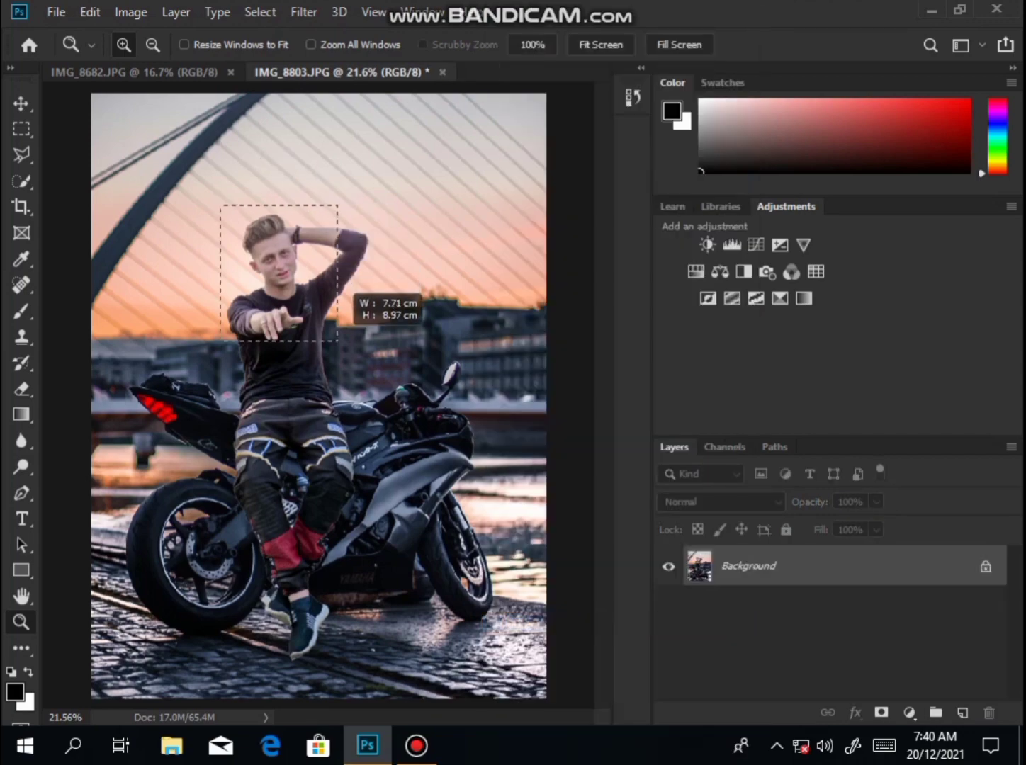
pyautogui.moveTo(156, 119); pyautogui.dragTo(467, 470)
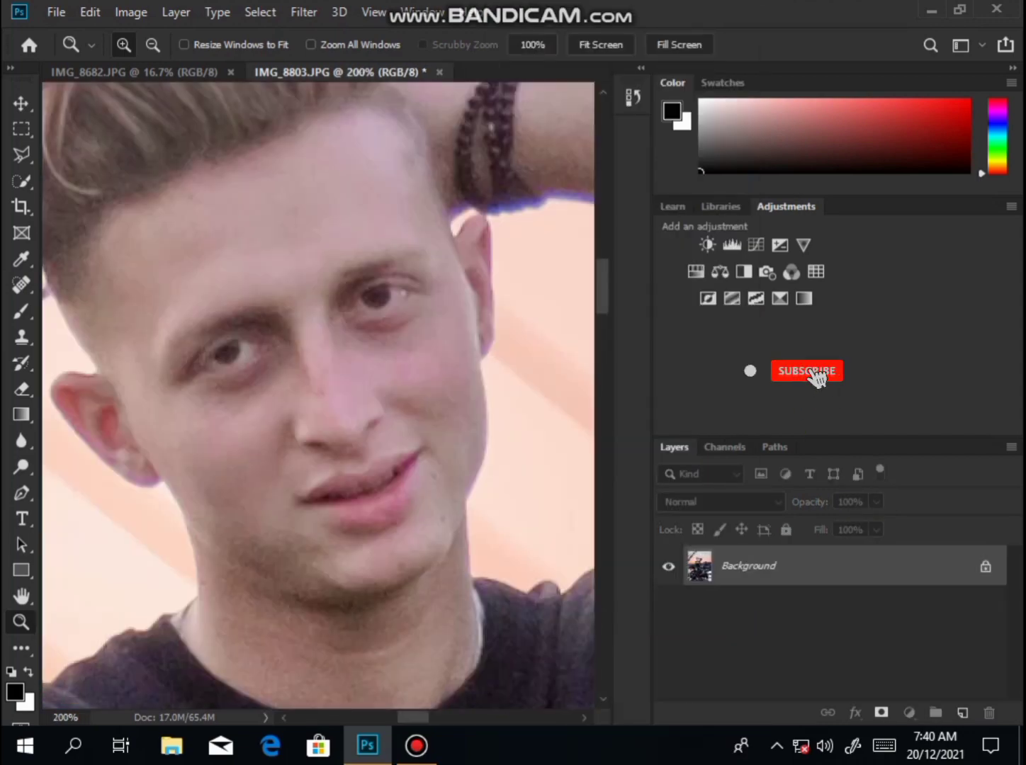
pyautogui.moveTo(801, 572); pyautogui.dragTo(962, 713)
pyautogui.click(304, 12)
pyautogui.moveTo(319, 408)
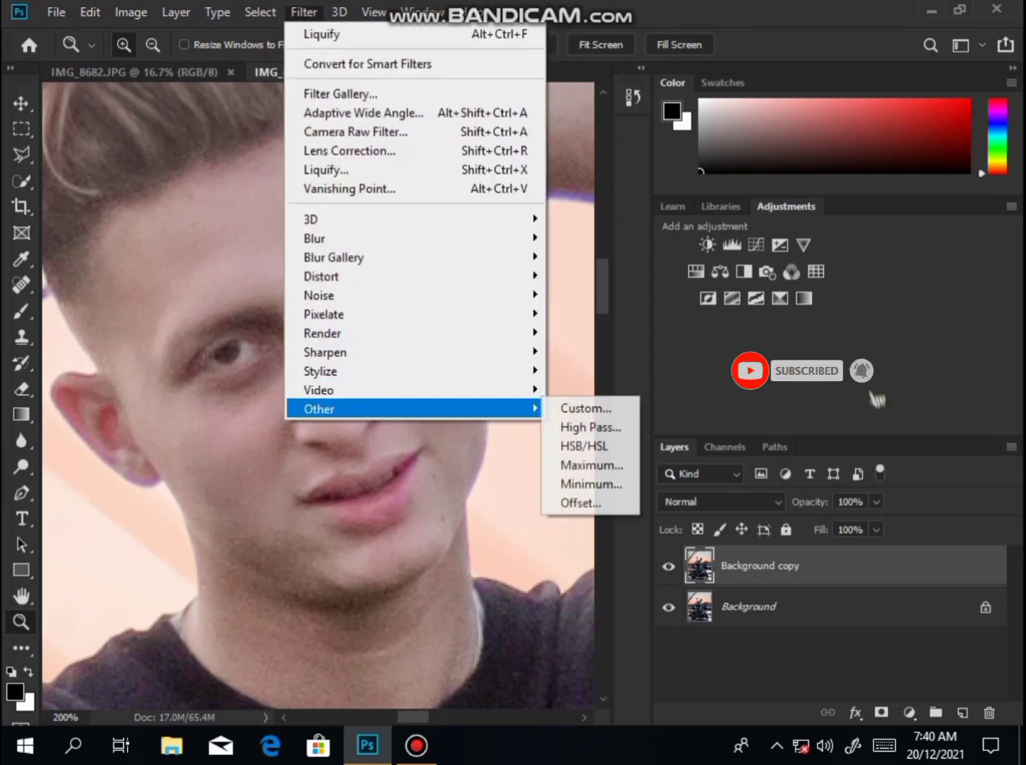
pyautogui.click(580, 426)
pyautogui.moveTo(369, 420); pyautogui.dragTo(368, 420)
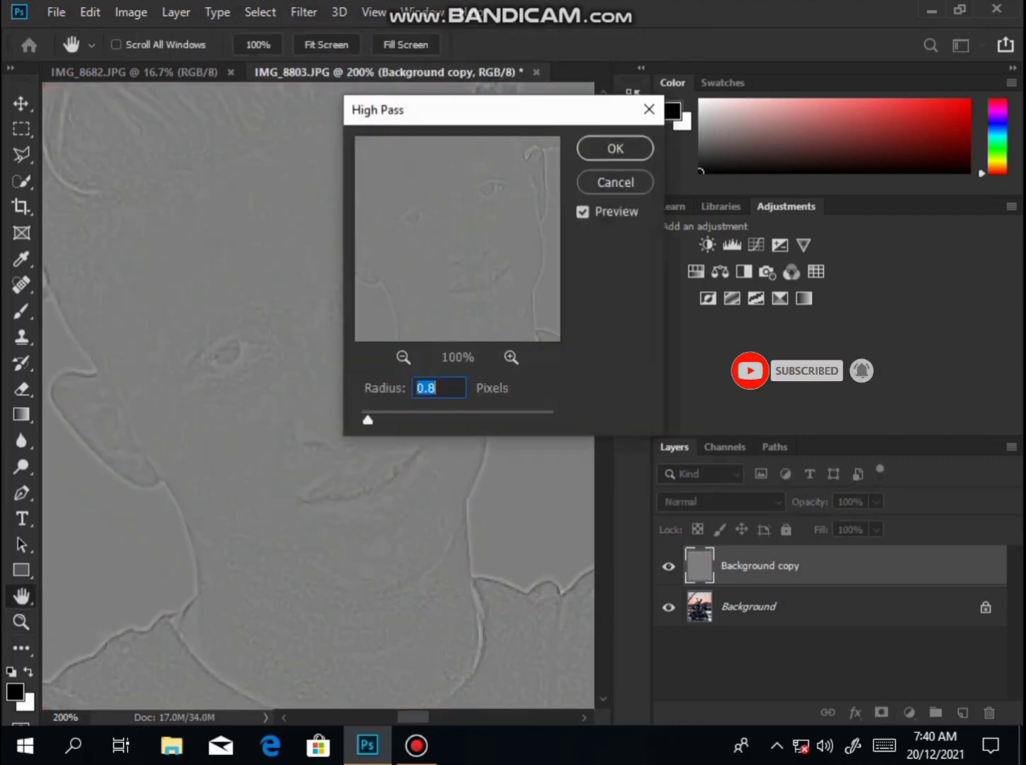
pyautogui.click(615, 149)
# Set the Background copy's blend mode to Vivid Light and merge it into the Background
pyautogui.click(721, 502)
pyautogui.scroll(-5, 721, 502)
pyautogui.click(722, 515)
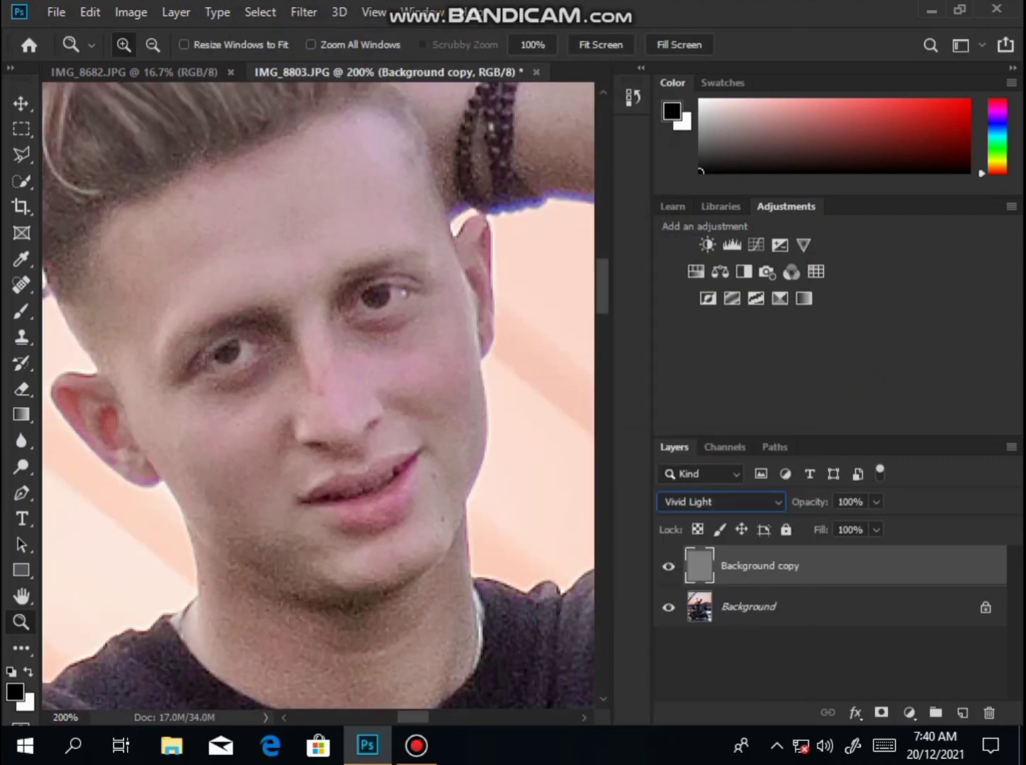
pyautogui.rightClick(782, 565)
pyautogui.click(737, 607)
# Smooth the skin of the man's forehead and nose with a Mixer Brush of about 20 px
pyautogui.scroll(1, 319, 397)
pyautogui.click(22, 310)
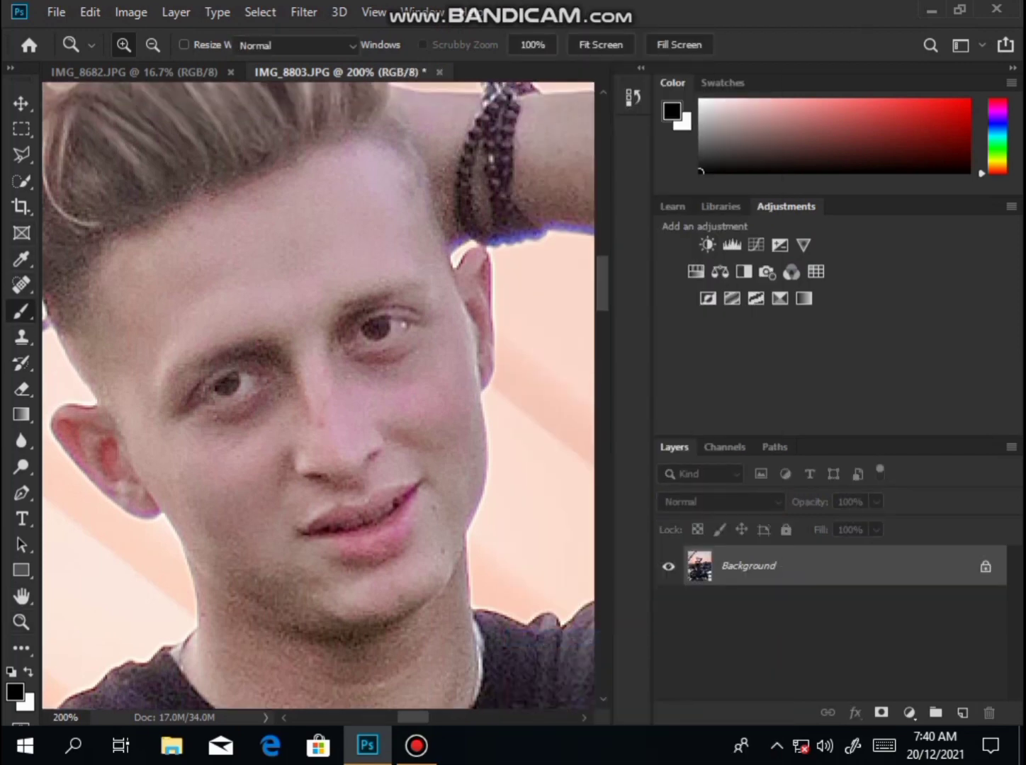
pyautogui.rightClick(22, 310)
pyautogui.click(115, 366)
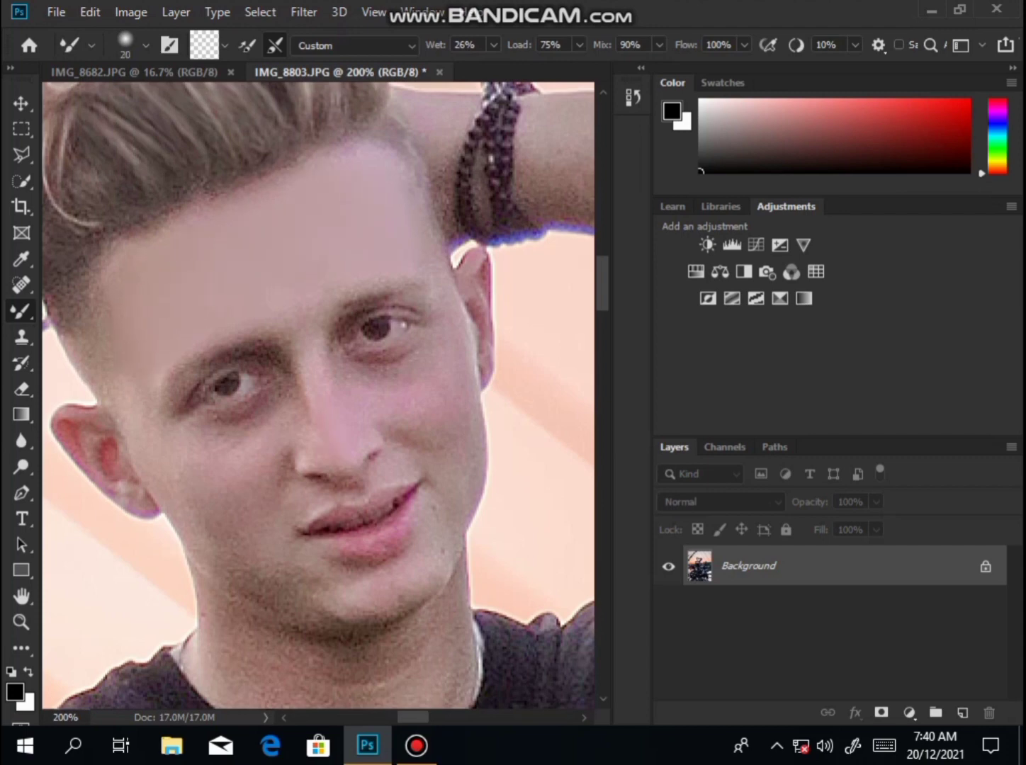
pyautogui.press('[')
pyautogui.rightClick(345, 425)
pyautogui.moveTo(454, 447); pyautogui.dragTo(459, 447)
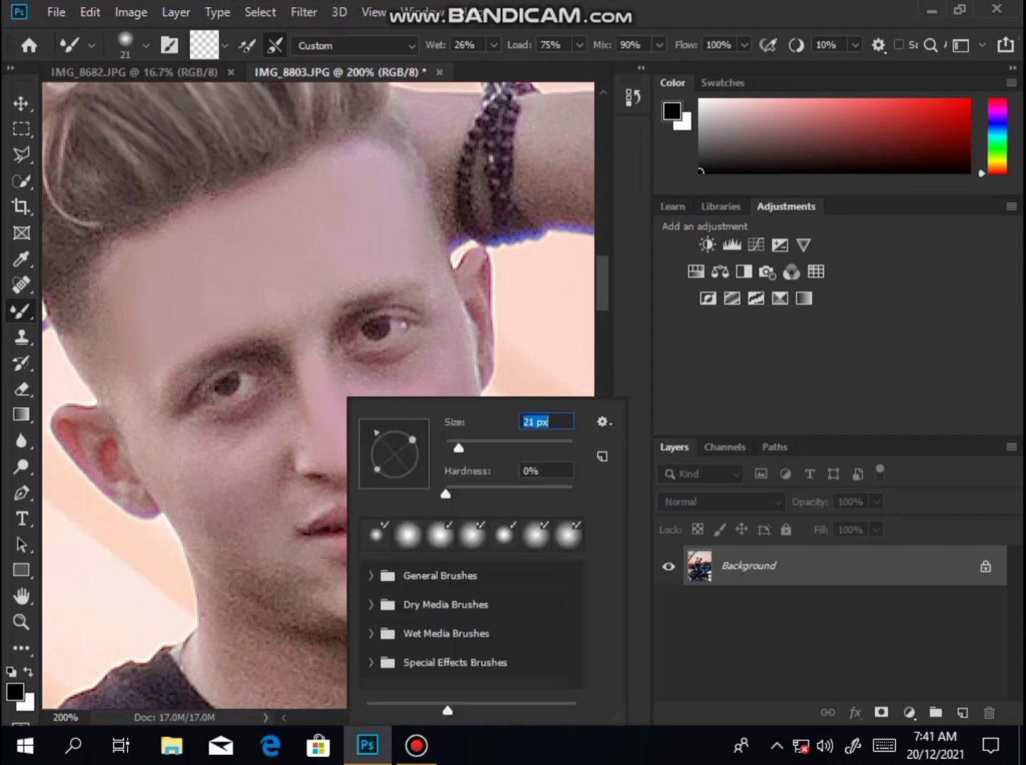
pyautogui.press('Return')
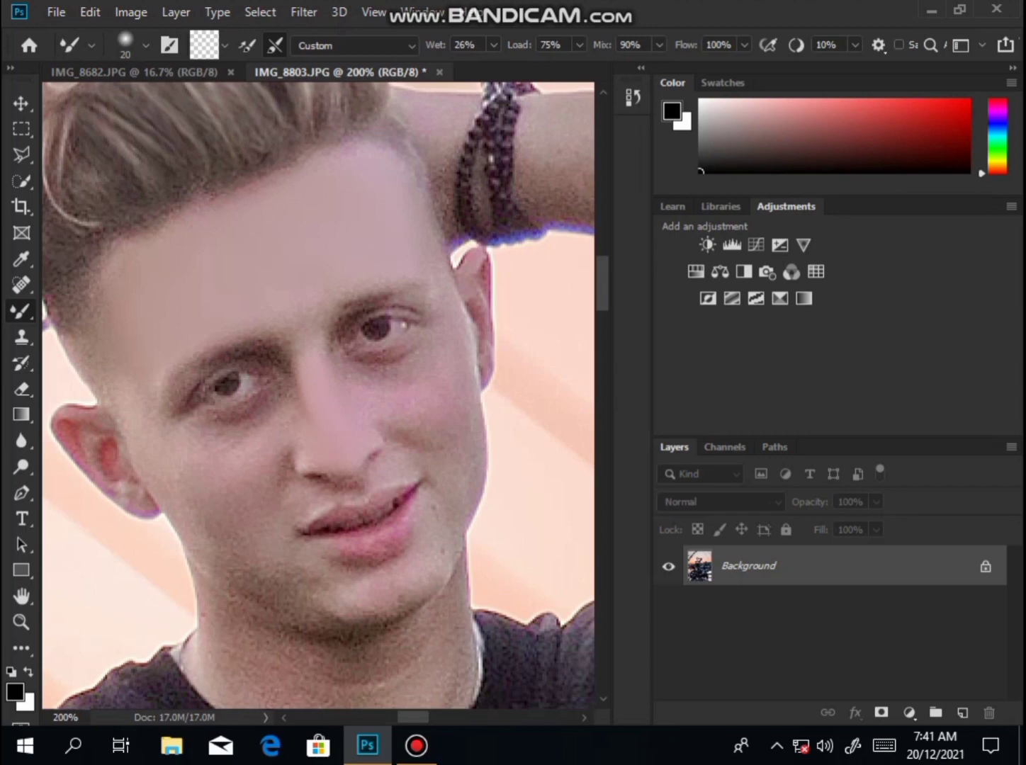
# Smooth the cheek below the eye nearer the raised arm with a 25 px Mixer Brush
pyautogui.rightClick(367, 425)
pyautogui.moveTo(479, 447); pyautogui.dragTo(487, 447)
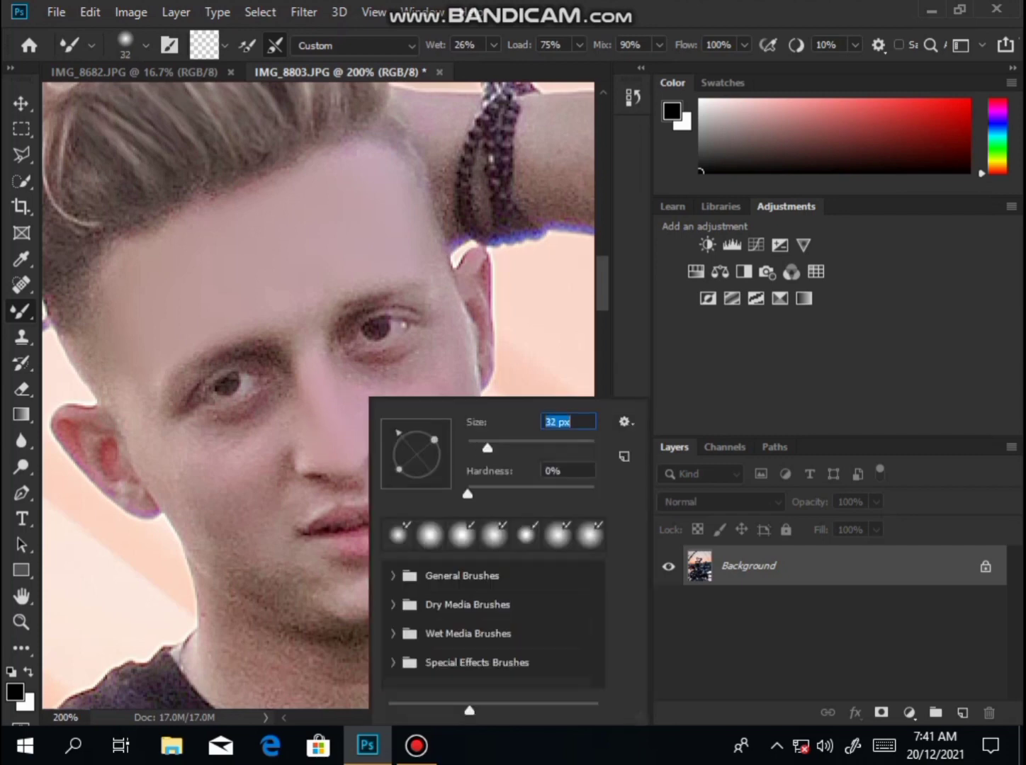
pyautogui.press('Return')
pyautogui.press('[')
pyautogui.press('[')
pyautogui.moveTo(371, 374)
pyautogui.mouseDown()
pyautogui.moveTo(364, 364)
pyautogui.moveTo(422, 346)
pyautogui.mouseUp()
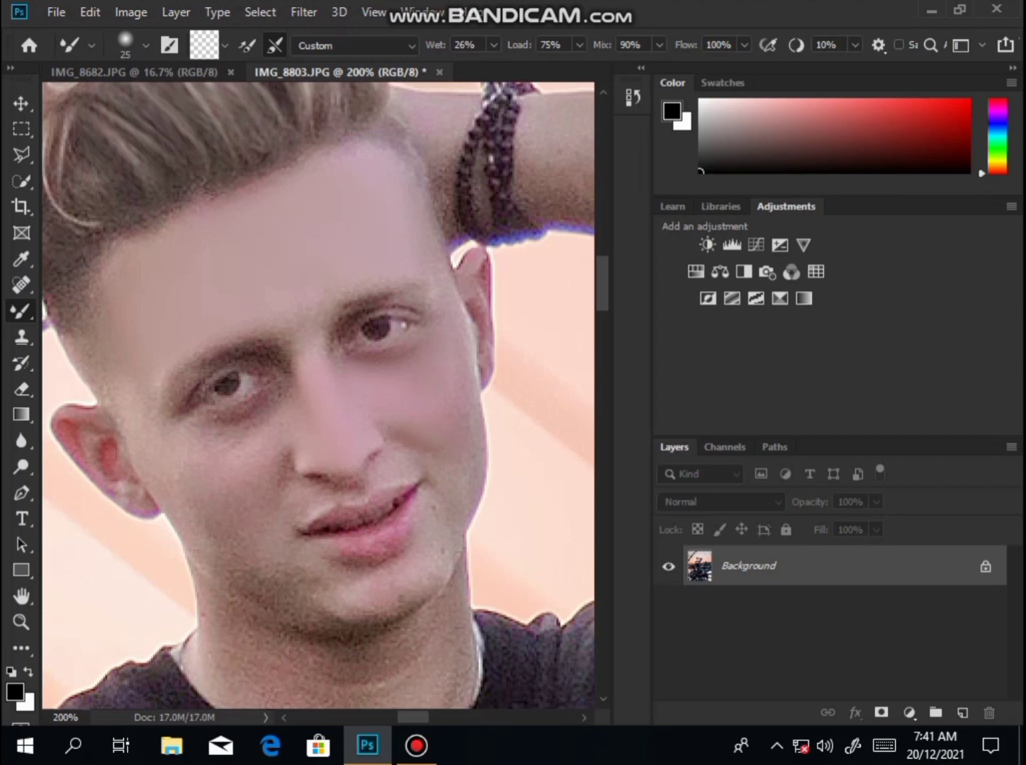
# Smooth the chin, lower jaw and opposite cheek with the Mixer Brush, enlarging it from 25 to 34 px
pyautogui.moveTo(434, 518)
pyautogui.mouseDown()
pyautogui.moveTo(407, 595)
pyautogui.moveTo(354, 600)
pyautogui.moveTo(291, 578)
pyautogui.mouseUp()
pyautogui.rightClick(292, 399)
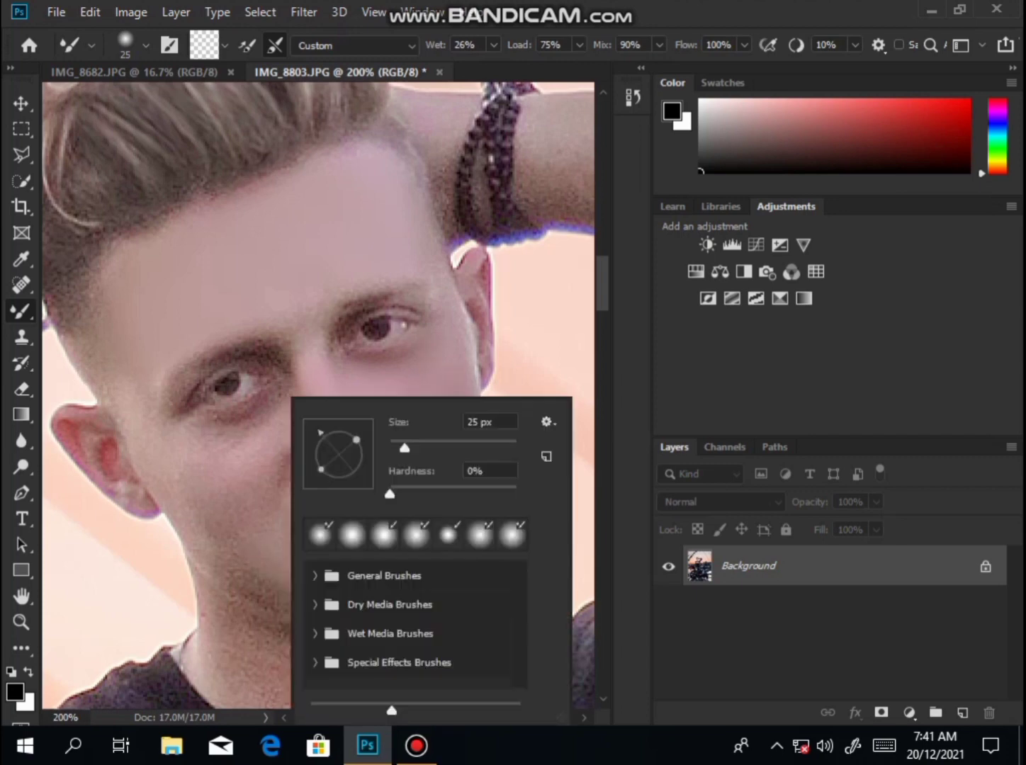
pyautogui.moveTo(405, 448); pyautogui.dragTo(411, 448)
pyautogui.press('Return')
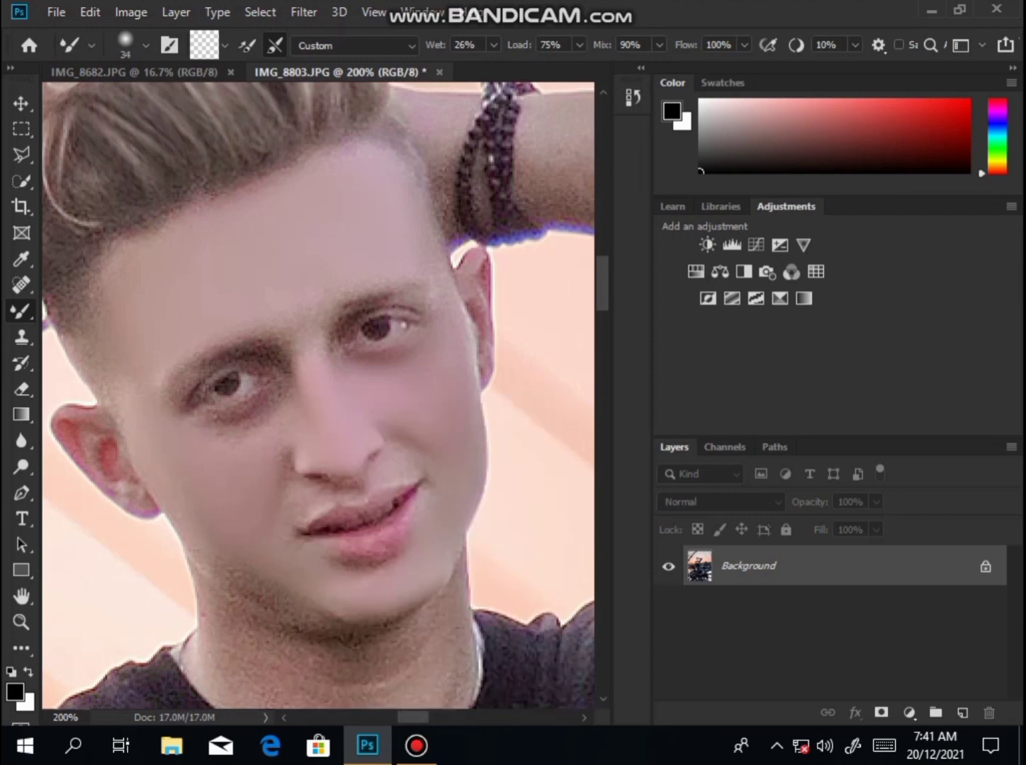
pyautogui.press('[')
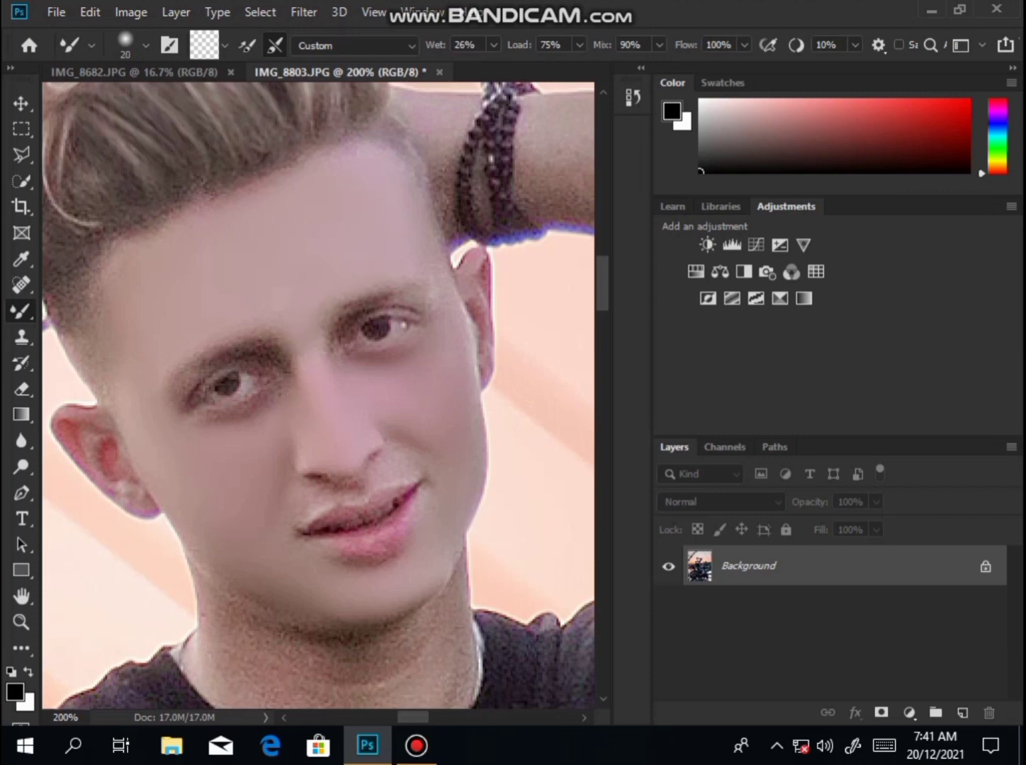
# Blend the outer edges of the cheeks and the jawline below the ear, raising the Mixer Brush to 31 px
pyautogui.rightClick(449, 367)
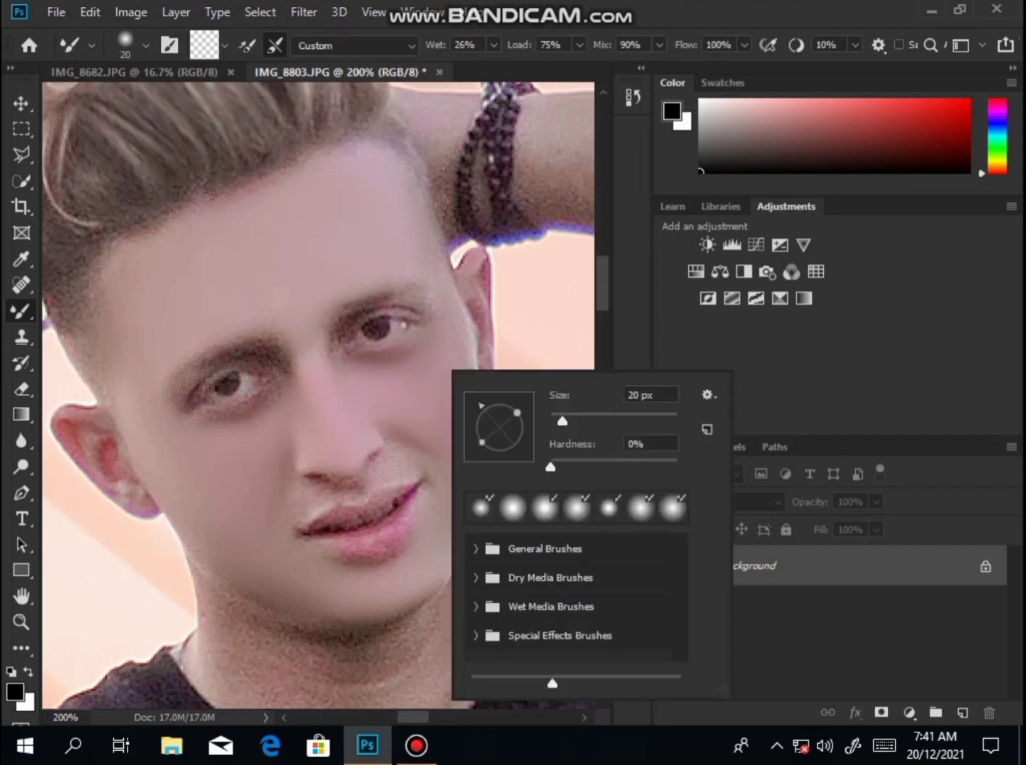
pyautogui.moveTo(562, 421); pyautogui.dragTo(568, 421)
pyautogui.press('Return')
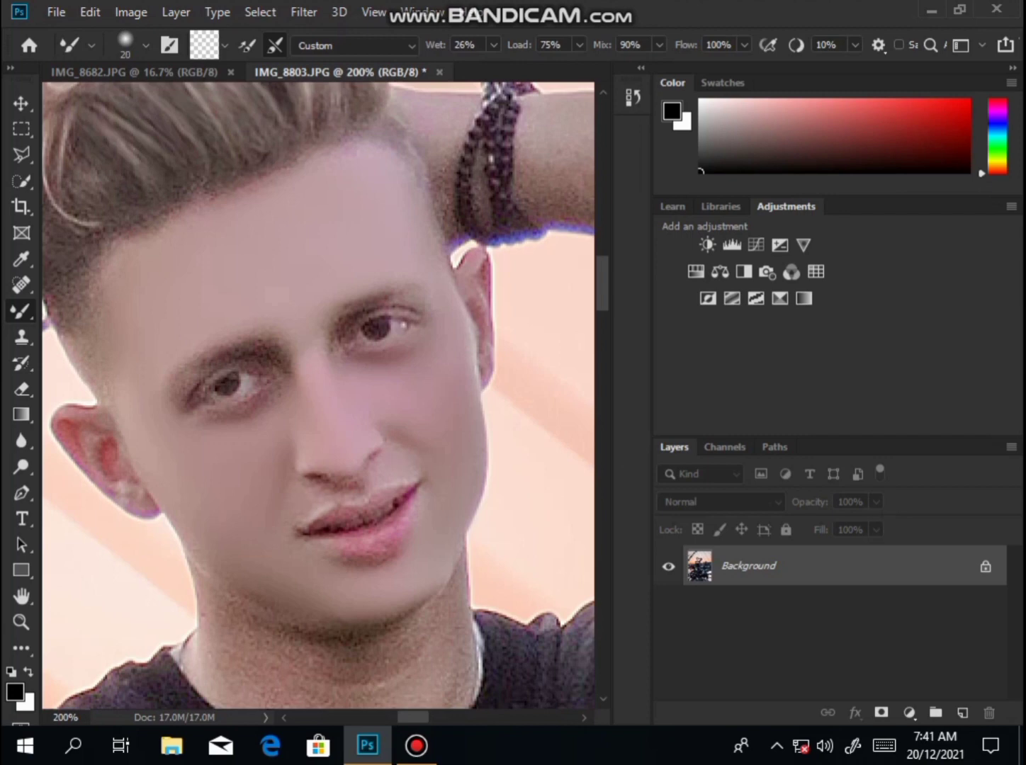
pyautogui.rightClick(237, 489)
pyautogui.moveTo(348, 448); pyautogui.dragTo(355, 448)
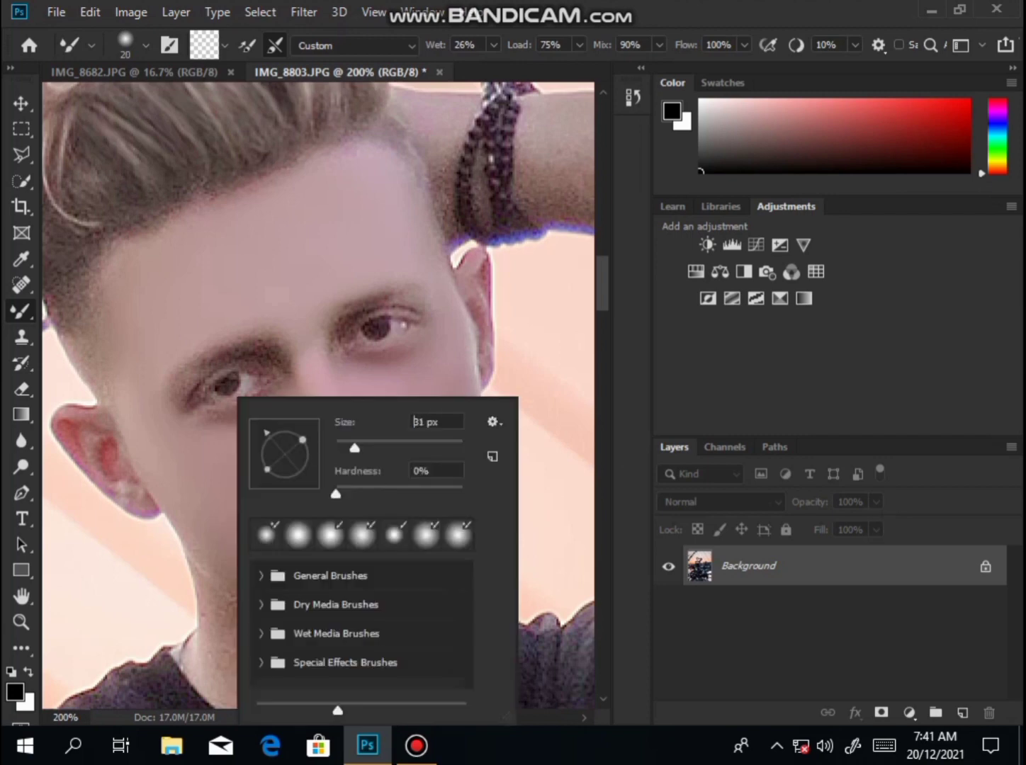
pyautogui.press('Return')
pyautogui.moveTo(165, 517); pyautogui.dragTo(250, 588)
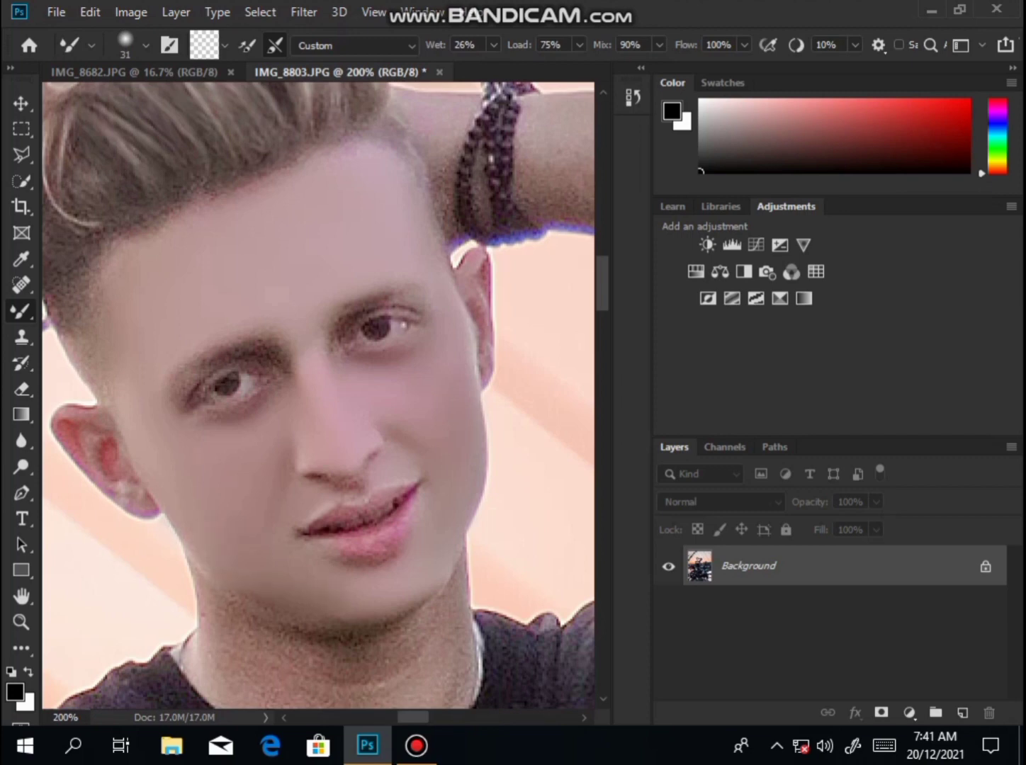
# Smooth the man's lips with a small Mixer Brush, reducing its size to 10 px
pyautogui.press('[')
pyautogui.press('[')
pyautogui.press('[')
pyautogui.press('[')
pyautogui.moveTo(395, 514)
pyautogui.mouseDown()
pyautogui.moveTo(388, 522)
pyautogui.moveTo(362, 504)
pyautogui.mouseUp()
pyautogui.rightClick(402, 496)
pyautogui.moveTo(511, 447); pyautogui.dragTo(525, 447)
pyautogui.press('Return')
pyautogui.press('[')
pyautogui.press('[')
pyautogui.press('[')
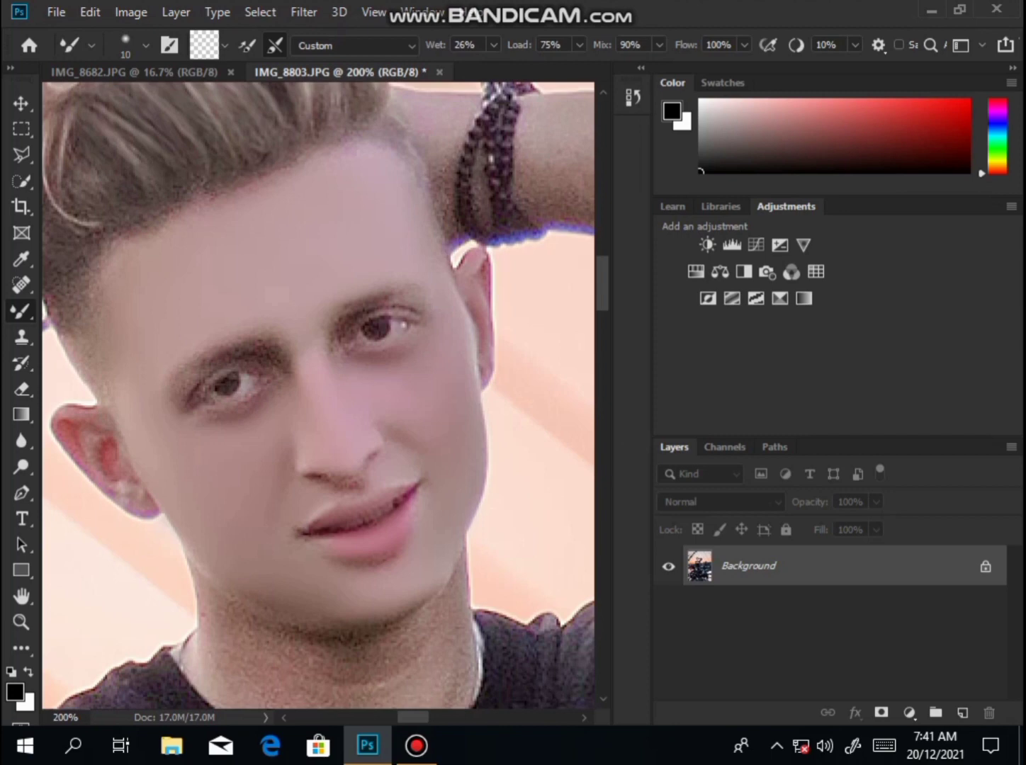
# Smooth the skin of the man's ears with a 15 px Mixer Brush
pyautogui.rightClick(402, 348)
pyautogui.moveTo(511, 402); pyautogui.dragTo(517, 402)
pyautogui.press('Return')
pyautogui.press('[')
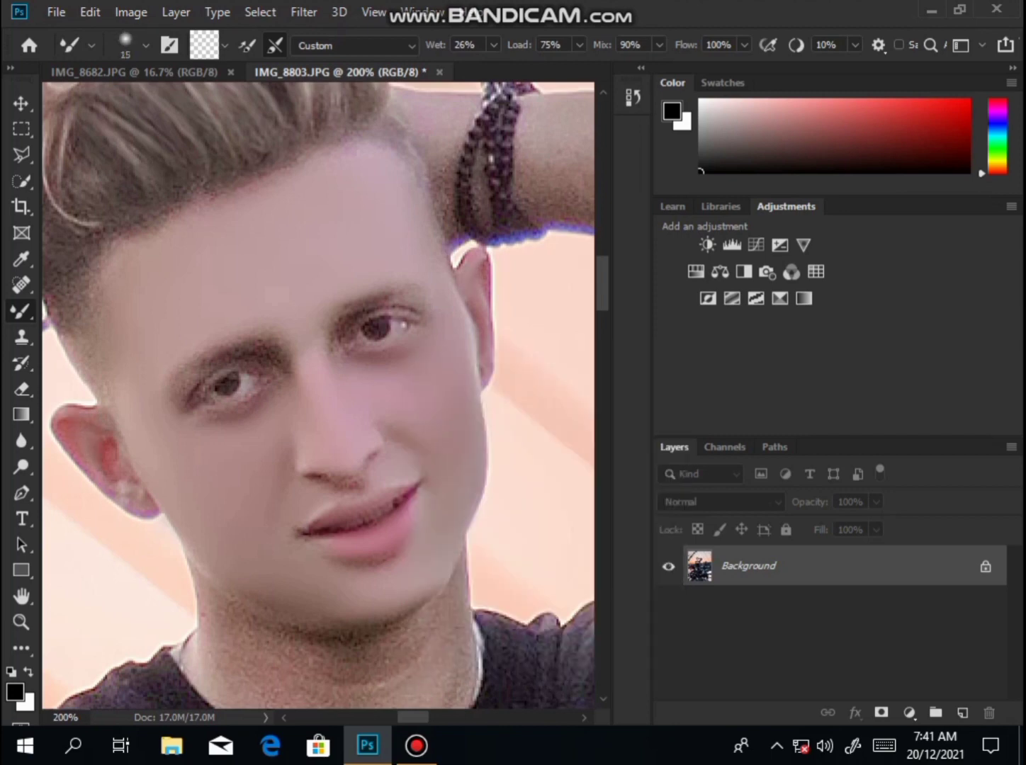
# Smooth the lower neck above the shirt collar with a 28 px Mixer Brush
pyautogui.scroll(-3, 318, 395)
pyautogui.rightClick(375, 398)
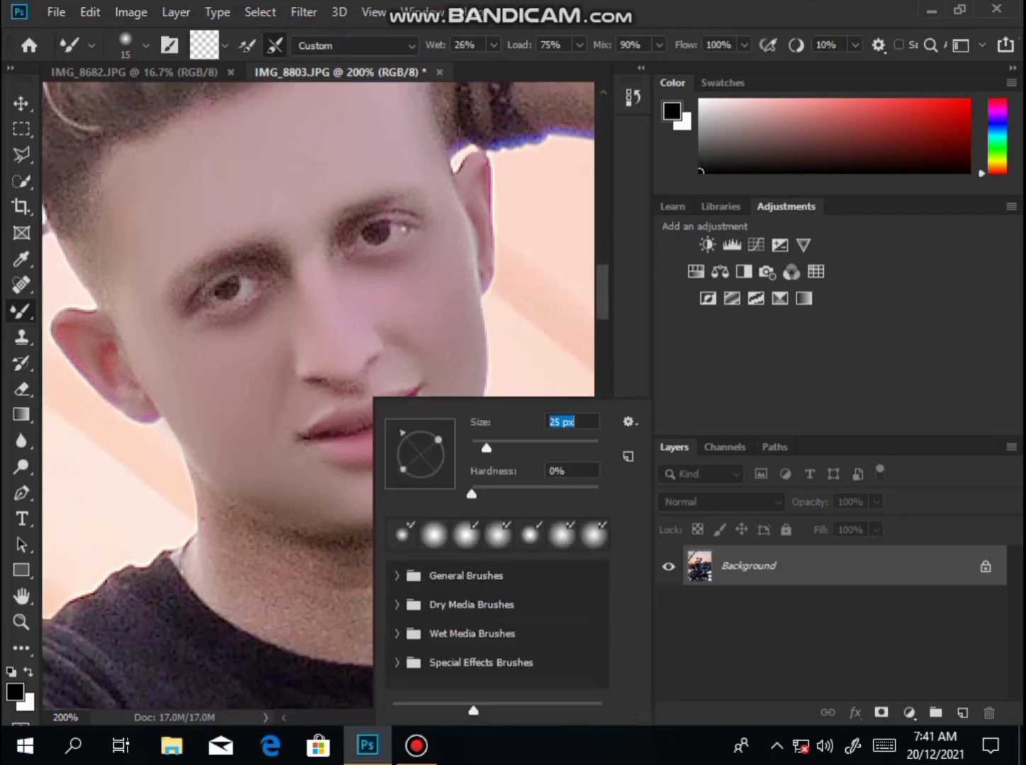
pyautogui.moveTo(486, 447); pyautogui.dragTo(489, 448)
pyautogui.press('Return')
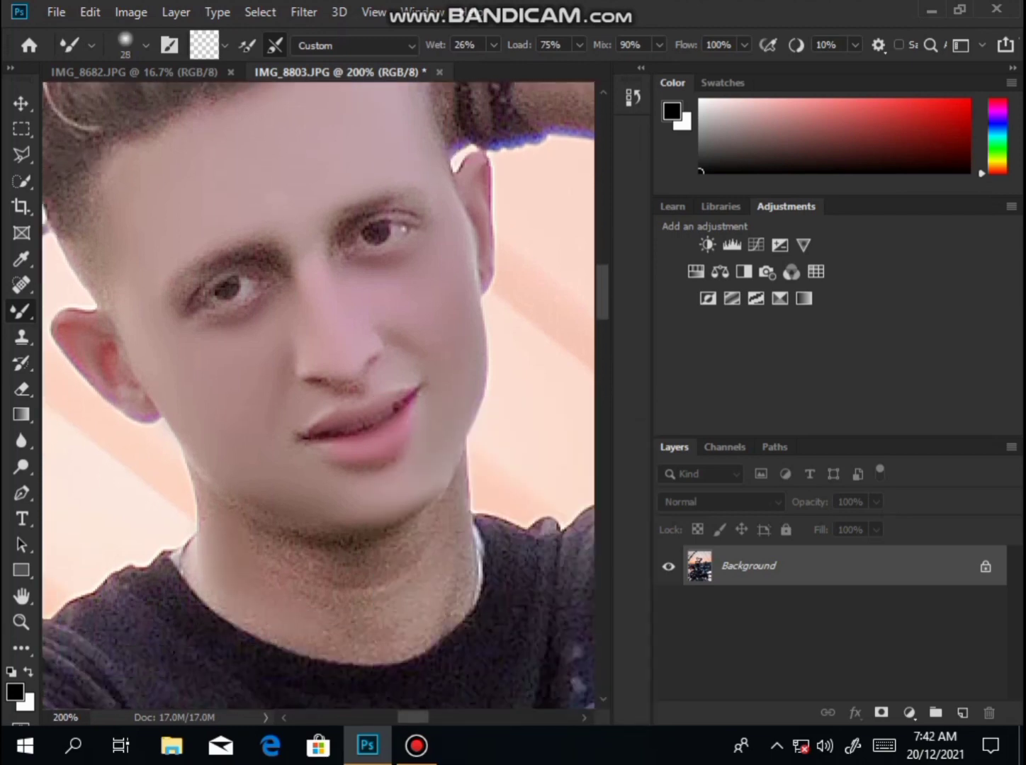
pyautogui.moveTo(332, 628); pyautogui.dragTo(419, 629)
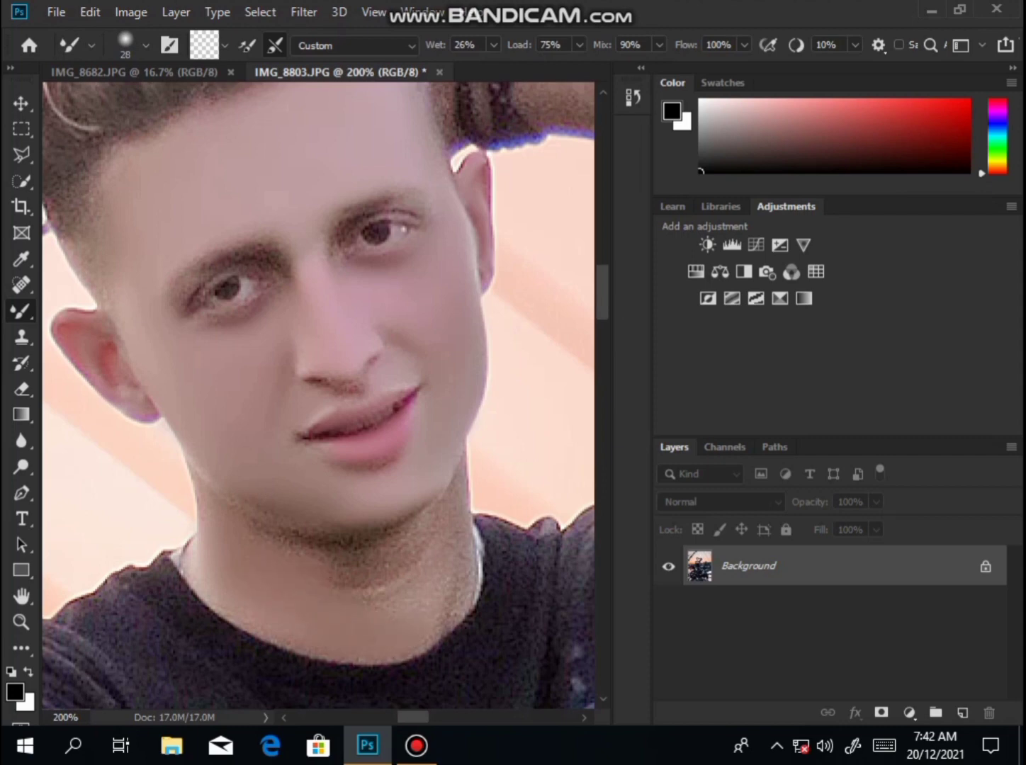
# Blend the grainy shadow on the neck with a 40 px Mixer Brush and the area under the chin with a 30 px one
pyautogui.rightClick(297, 570)
pyautogui.write('40')
pyautogui.press('Return')
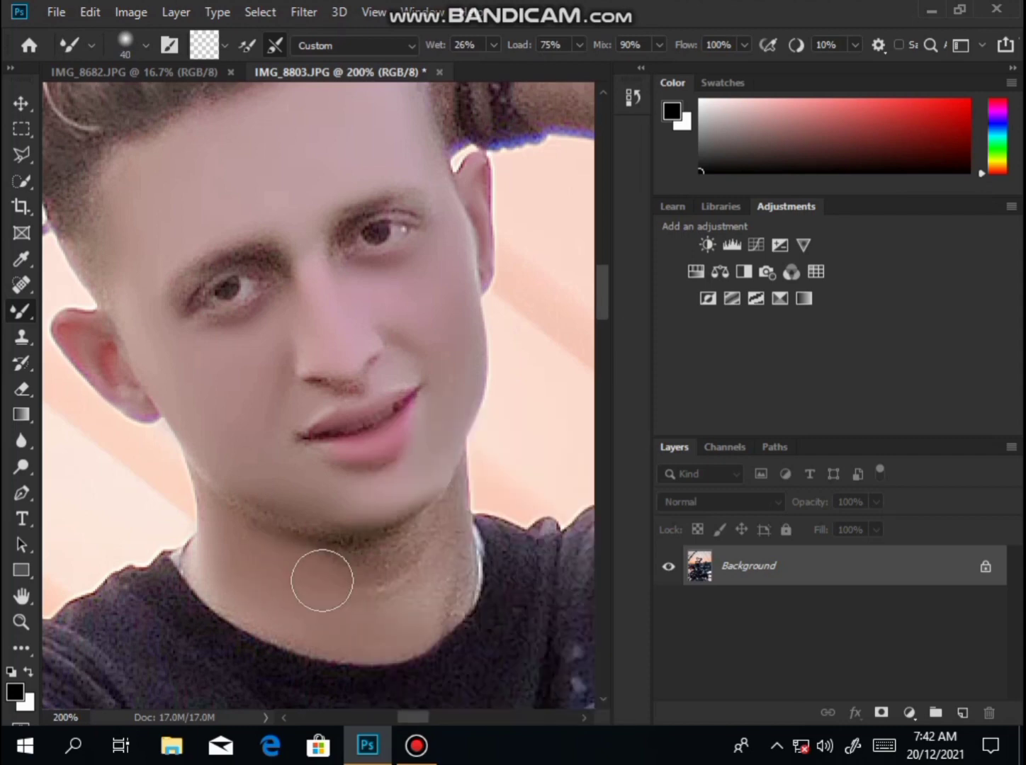
pyautogui.moveTo(421, 572)
pyautogui.mouseDown()
pyautogui.moveTo(448, 568)
pyautogui.moveTo(400, 572)
pyautogui.moveTo(305, 552)
pyautogui.mouseUp()
pyautogui.press('[')
pyautogui.moveTo(424, 518); pyautogui.dragTo(397, 533)
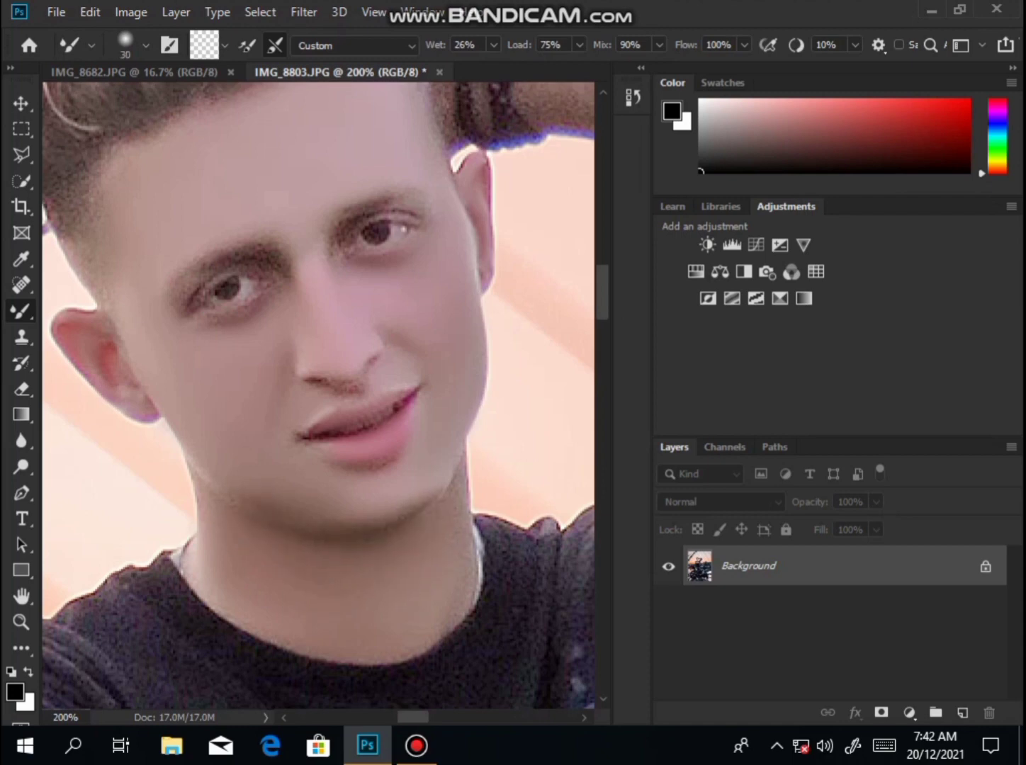
pyautogui.press('[')
# Select the man's raised forearm from the bracelet to the sleeve edge with a reduced Quick Selection brush
pyautogui.scroll(3, 318, 395)
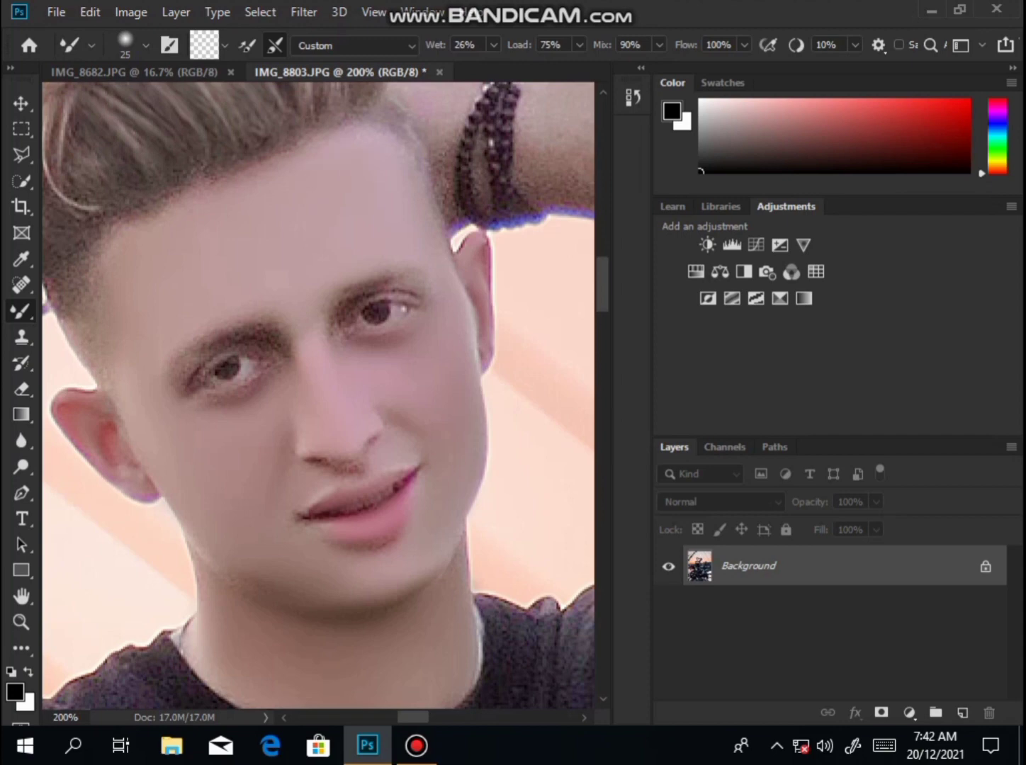
pyautogui.moveTo(413, 717); pyautogui.dragTo(430, 718)
pyautogui.scroll(6, 333, 294)
pyautogui.press('w')
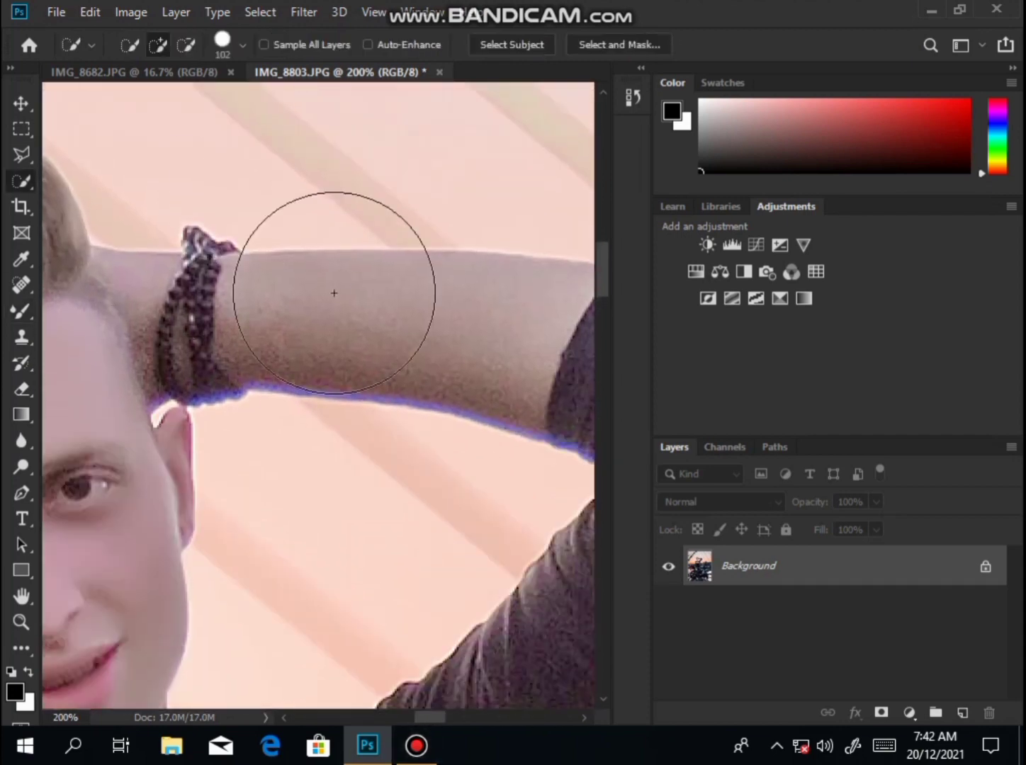
pyautogui.press('[')
pyautogui.press('[')
pyautogui.press('[')
pyautogui.press('[')
pyautogui.press('[')
pyautogui.press('[')
pyautogui.click(440, 318)
pyautogui.press('[')
pyautogui.press('[')
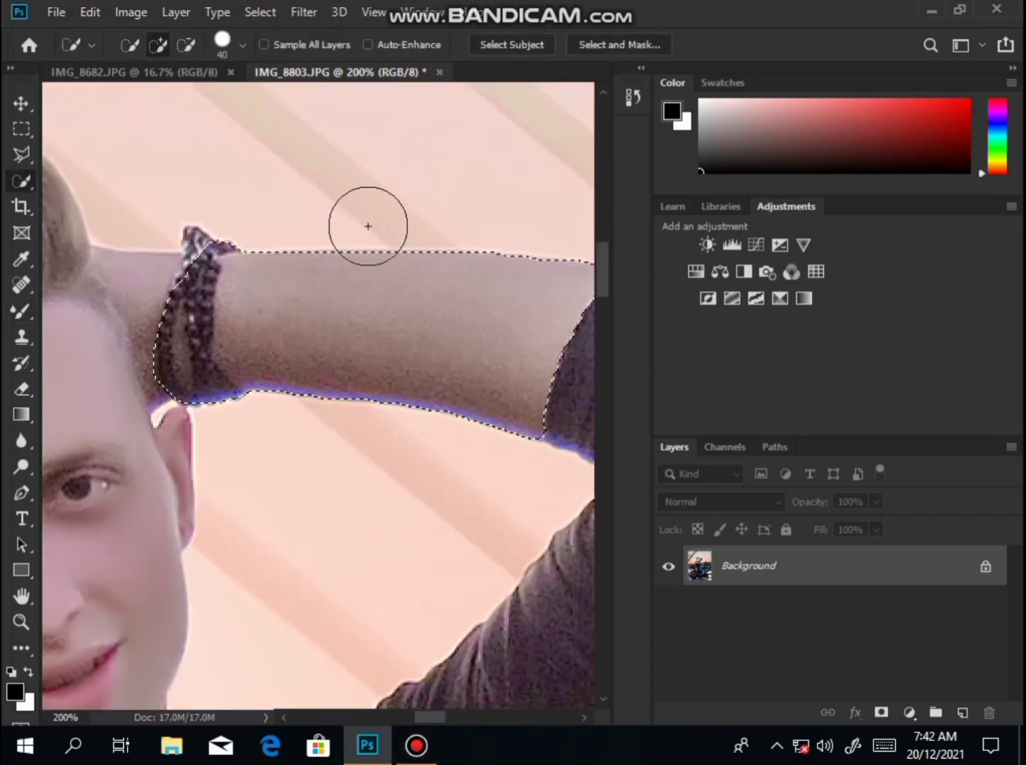
pyautogui.rightClick(367, 226)
pyautogui.click(386, 260)
pyautogui.click(613, 255)
pyautogui.press('[')
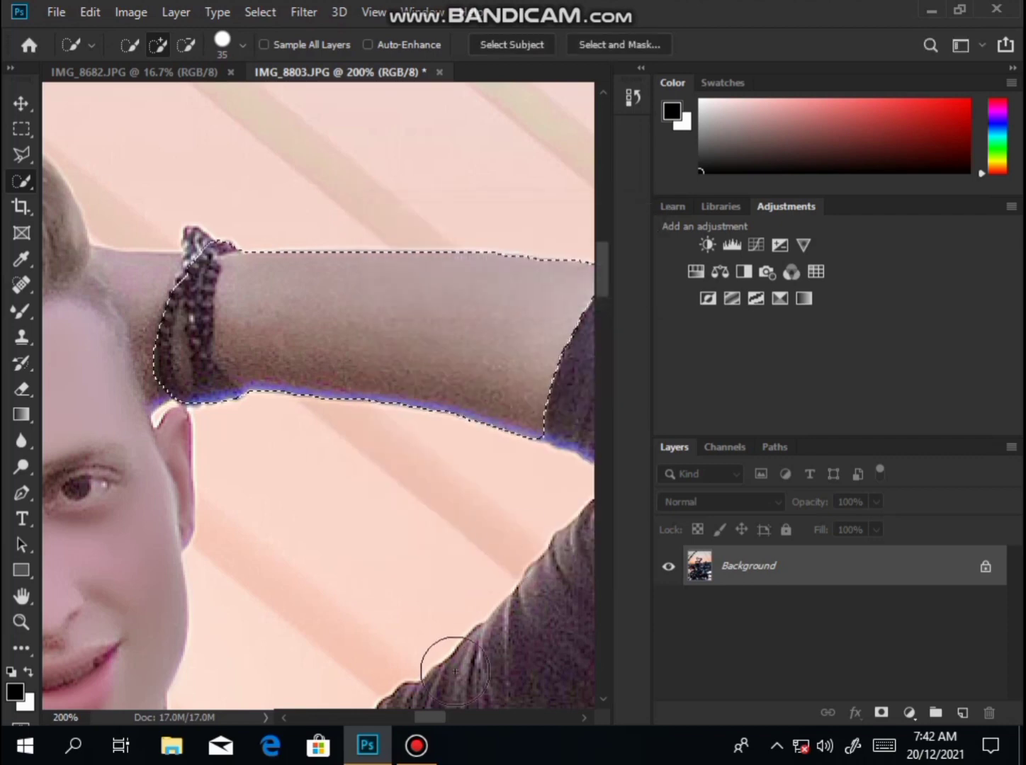
# Smooth the selected forearm skin near the sleeve edge with a 45 px Mixer Brush
pyautogui.hscroll(3, 69, 302)
pyautogui.click(21, 310)
pyautogui.click(107, 366)
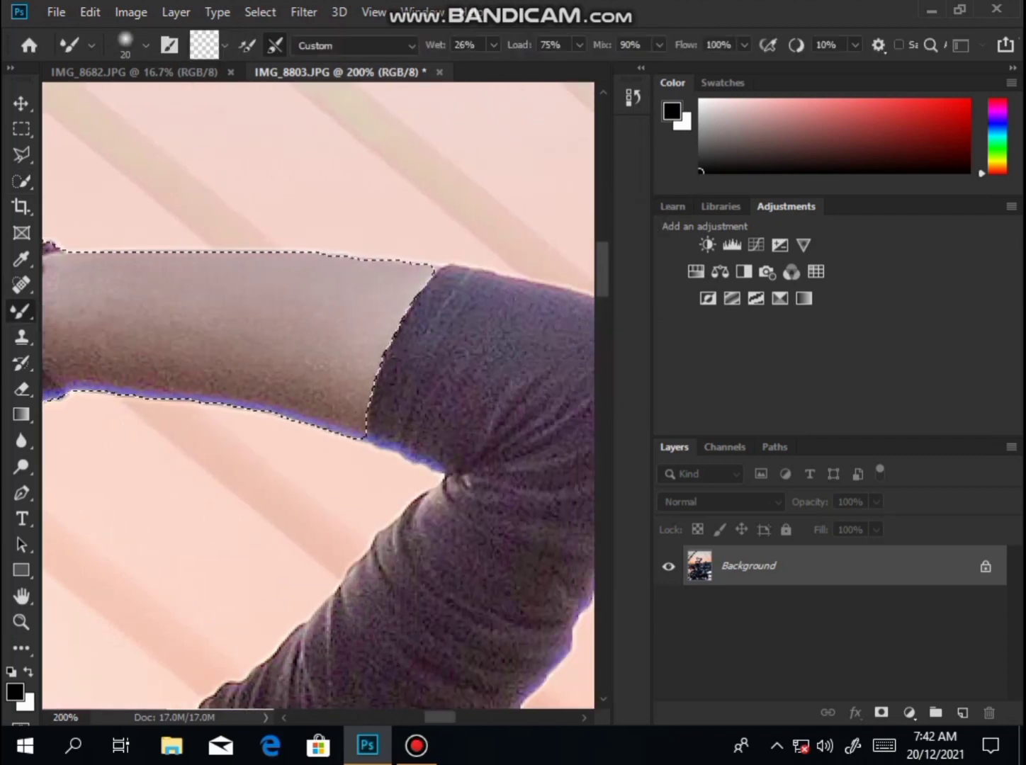
pyautogui.rightClick(172, 349)
pyautogui.click(300, 401)
pyautogui.moveTo(134, 330)
pyautogui.mouseDown()
pyautogui.moveTo(205, 327)
pyautogui.moveTo(284, 352)
pyautogui.moveTo(200, 346)
pyautogui.moveTo(183, 357)
pyautogui.moveTo(293, 368)
pyautogui.moveTo(271, 338)
pyautogui.moveTo(383, 442)
pyautogui.moveTo(288, 359)
pyautogui.moveTo(171, 374)
pyautogui.moveTo(359, 417)
pyautogui.moveTo(190, 328)
pyautogui.moveTo(239, 308)
pyautogui.moveTo(343, 325)
pyautogui.moveTo(229, 298)
pyautogui.moveTo(228, 288)
pyautogui.moveTo(439, 298)
pyautogui.moveTo(318, 292)
pyautogui.moveTo(330, 323)
pyautogui.moveTo(224, 302)
pyautogui.moveTo(391, 273)
pyautogui.mouseUp()
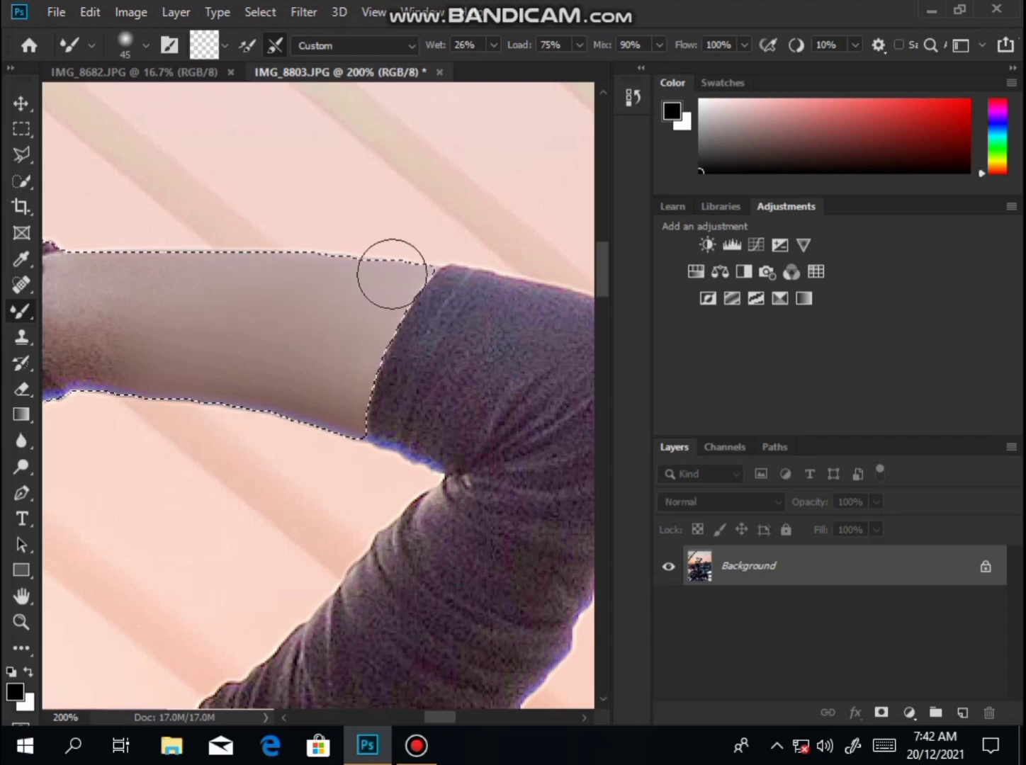
# Blend the grainy forearm skin beside the bracelet with a 61 px Mixer Brush, then a 50 px one
pyautogui.hscroll(-5, 446, 657)
pyautogui.press('[')
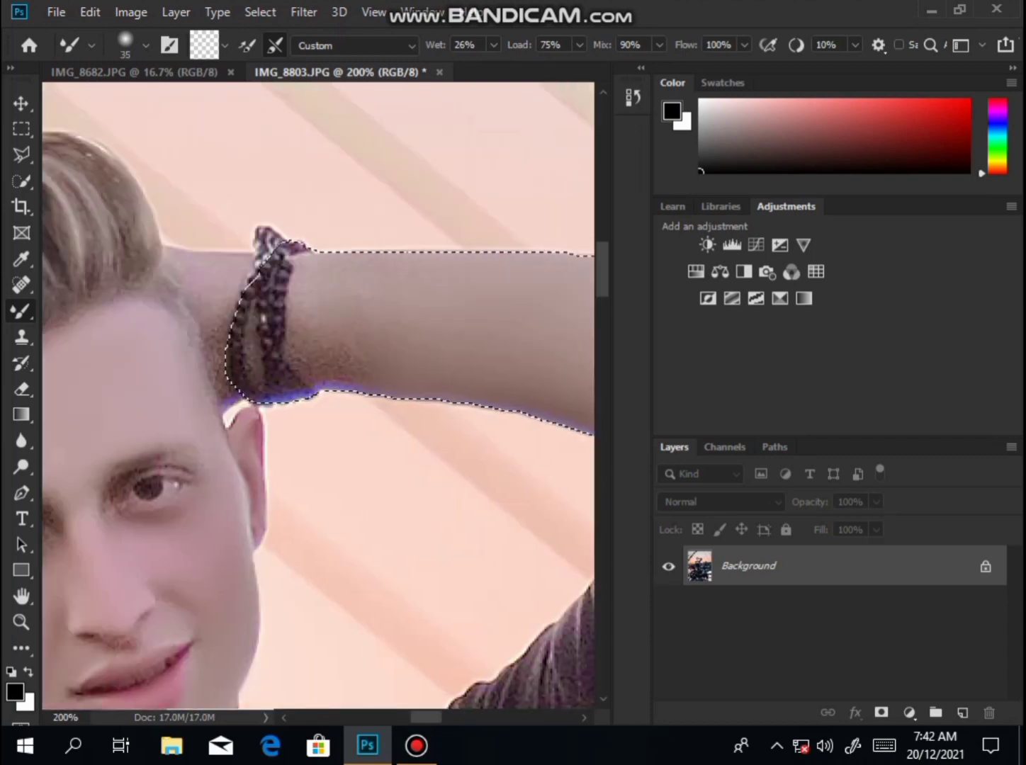
pyautogui.click(340, 356)
pyautogui.rightClick(387, 353)
pyautogui.moveTo(508, 408); pyautogui.dragTo(514, 408)
pyautogui.click(446, 315)
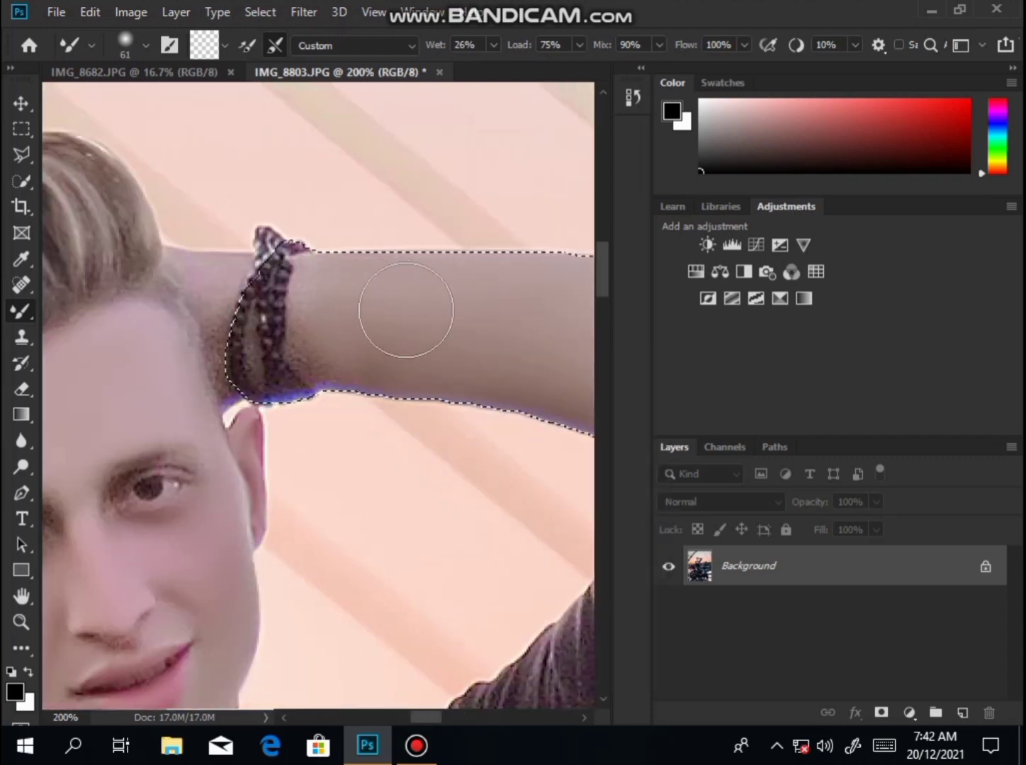
pyautogui.press('[')
pyautogui.moveTo(328, 298)
pyautogui.mouseDown()
pyautogui.moveTo(338, 357)
pyautogui.moveTo(347, 353)
pyautogui.moveTo(334, 298)
pyautogui.moveTo(380, 280)
pyautogui.moveTo(337, 304)
pyautogui.mouseUp()
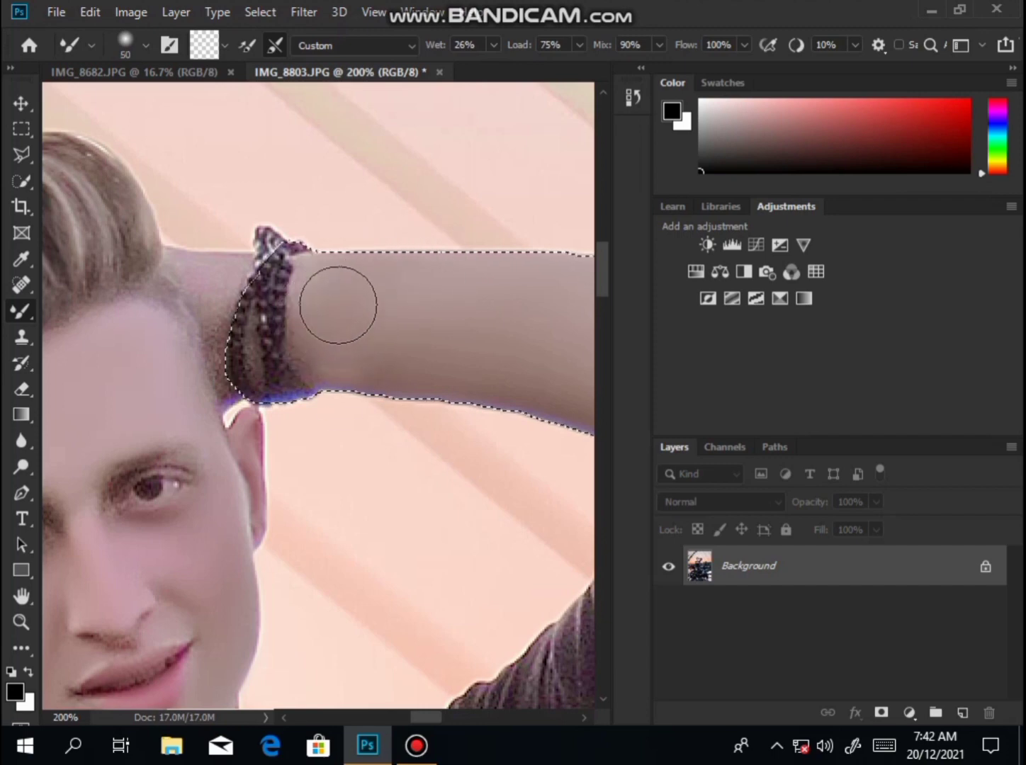
# Deselect the forearm and smooth the skin between the bracelet and the hairline with a 21 px Mixer Brush
pyautogui.click(21, 181)
pyautogui.rightClick(119, 202)
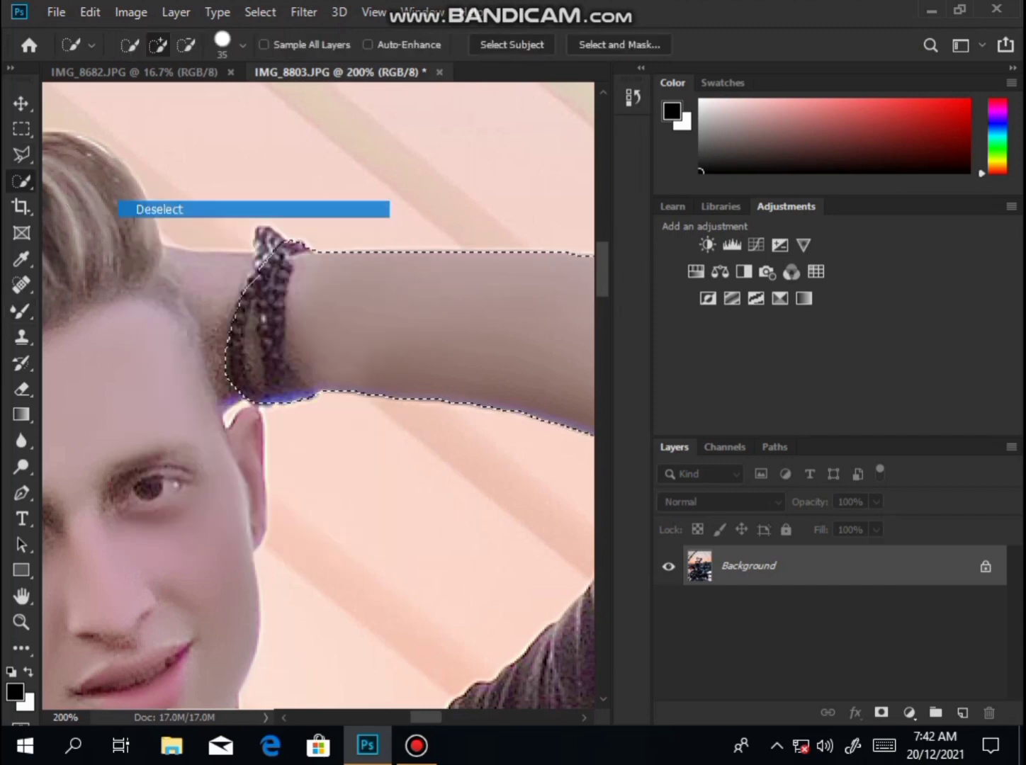
pyautogui.click(159, 209)
pyautogui.click(21, 310)
pyautogui.click(119, 366)
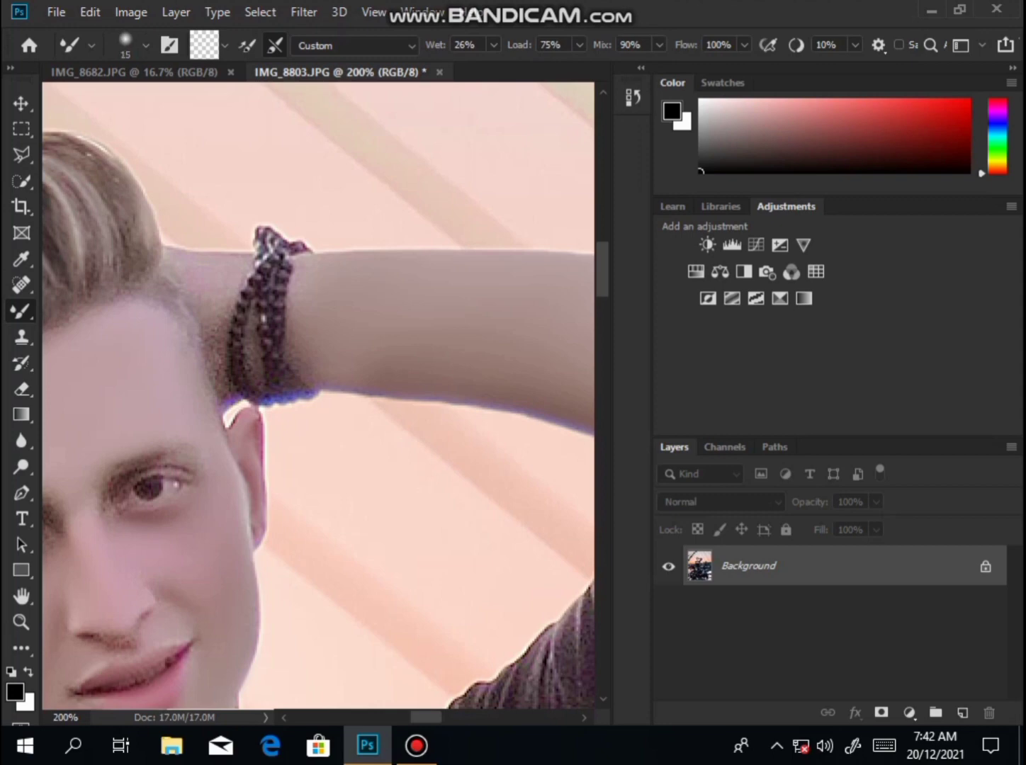
pyautogui.rightClick(220, 283)
pyautogui.moveTo(324, 334); pyautogui.dragTo(332, 334)
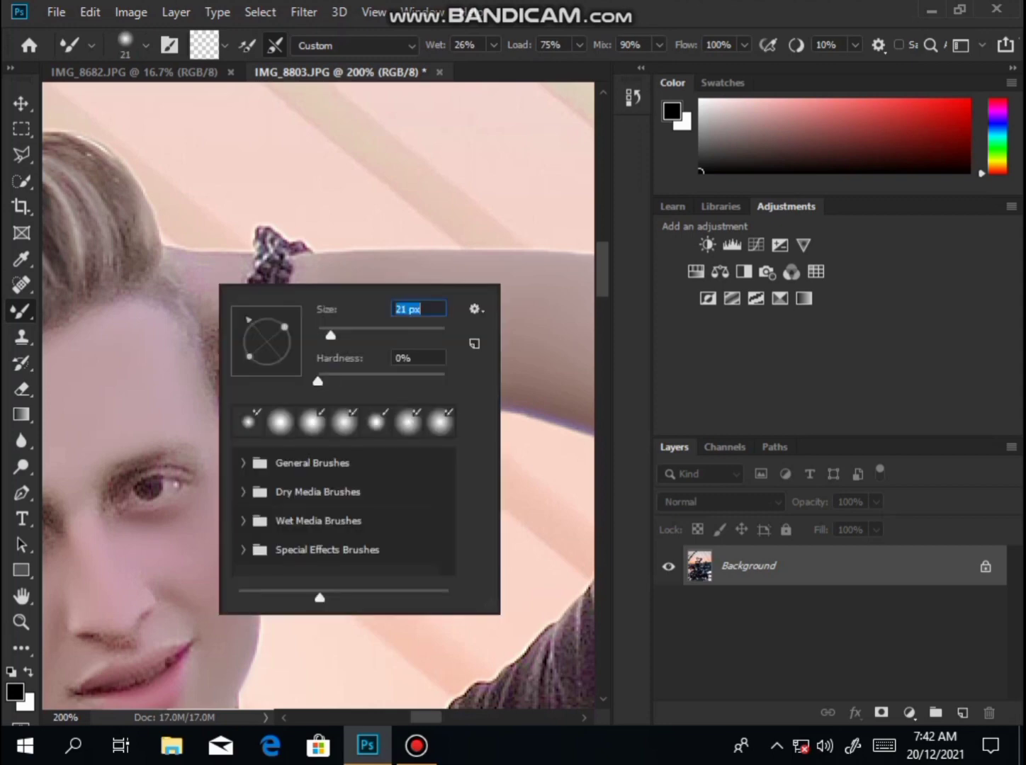
pyautogui.press('Return')
pyautogui.moveTo(216, 336); pyautogui.dragTo(224, 371)
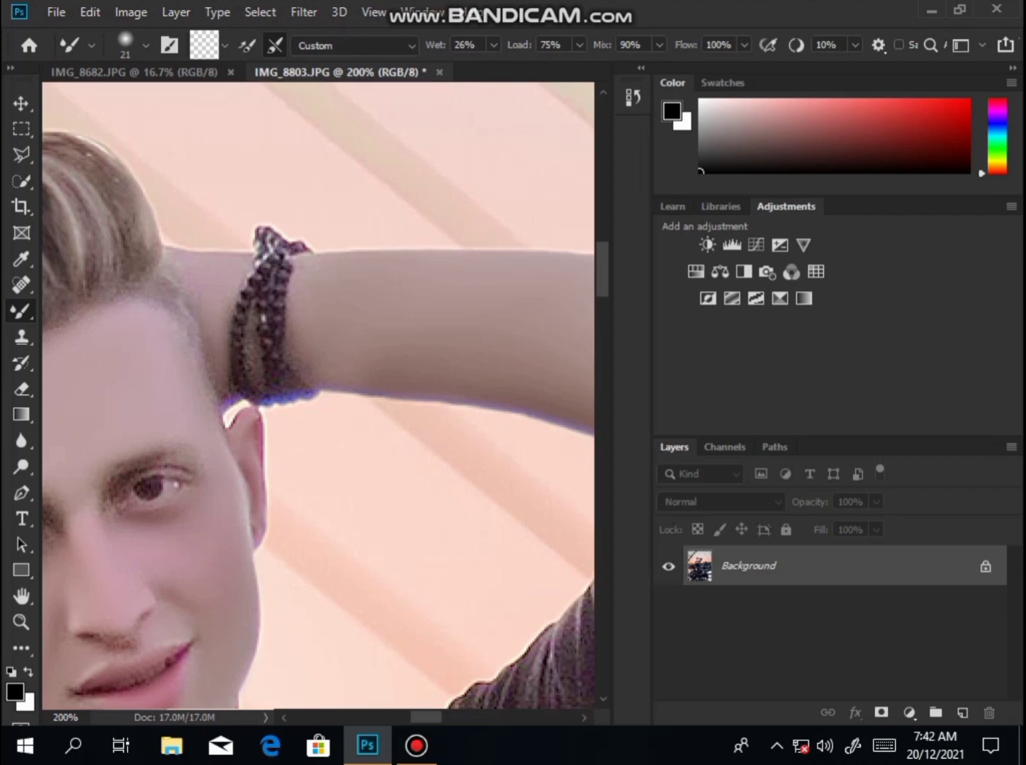
# Smooth the fingers, thumb and palm of the man's outstretched hand with a 26 px Mixer Brush
pyautogui.press('z')
pyautogui.hotkey('ctrl', '0')
pyautogui.moveTo(220, 258); pyautogui.dragTo(347, 404)
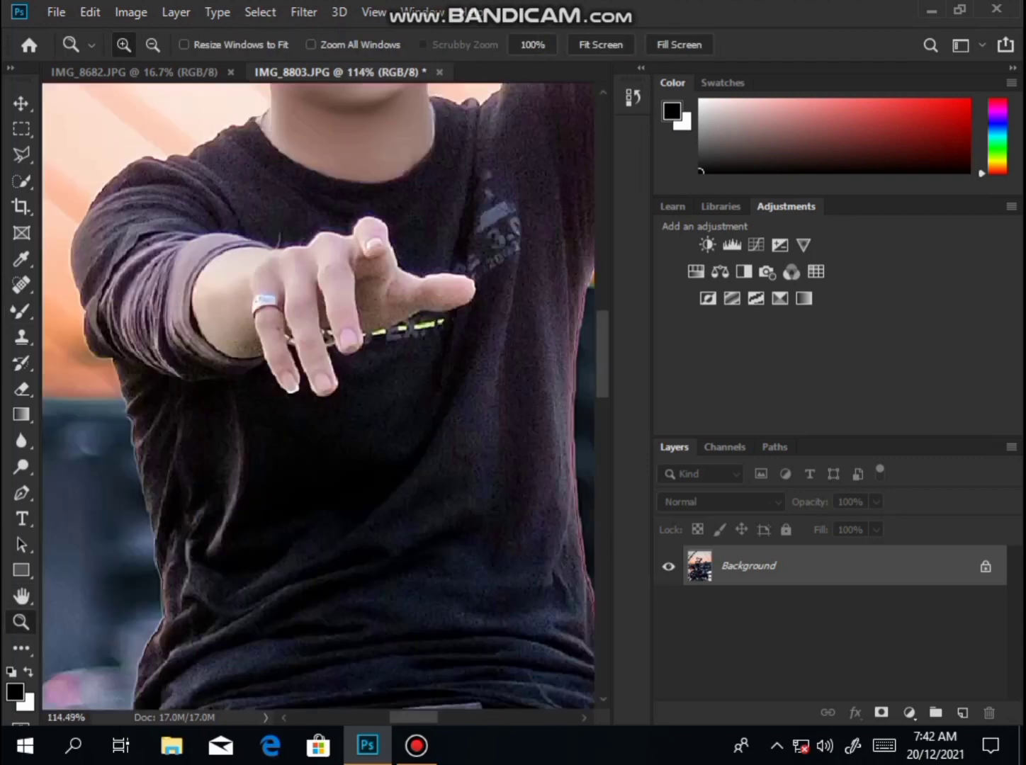
pyautogui.click(331, 370)
pyautogui.press('b')
pyautogui.rightClick(354, 254)
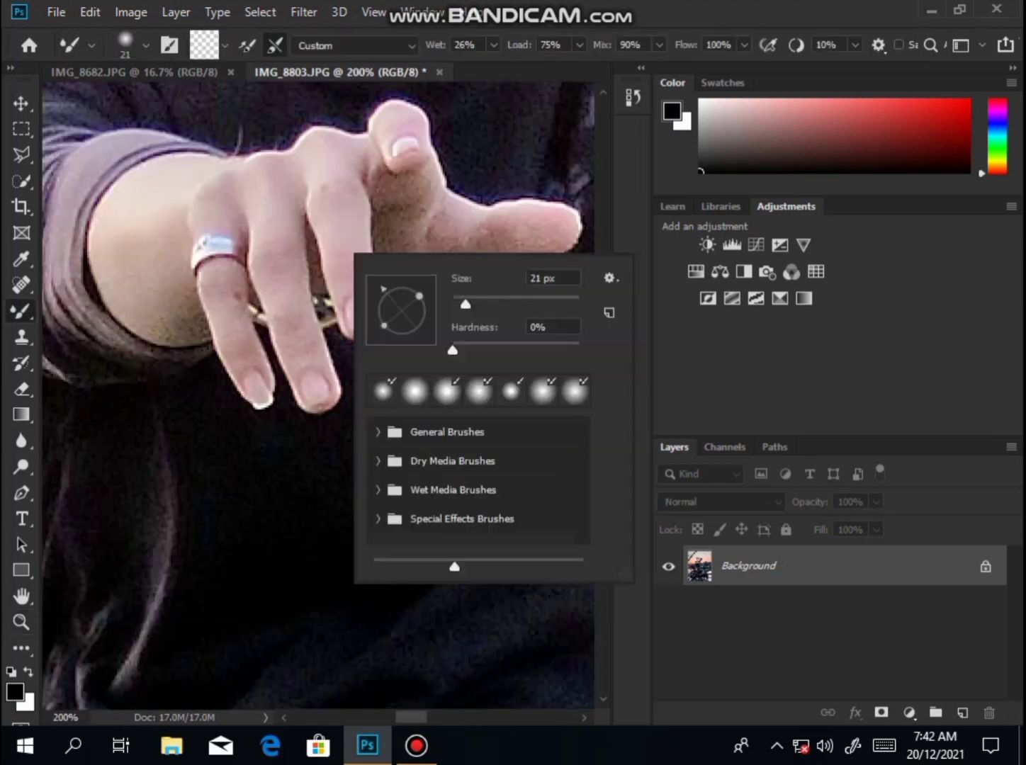
pyautogui.moveTo(465, 303); pyautogui.dragTo(468, 304)
pyautogui.press('Return')
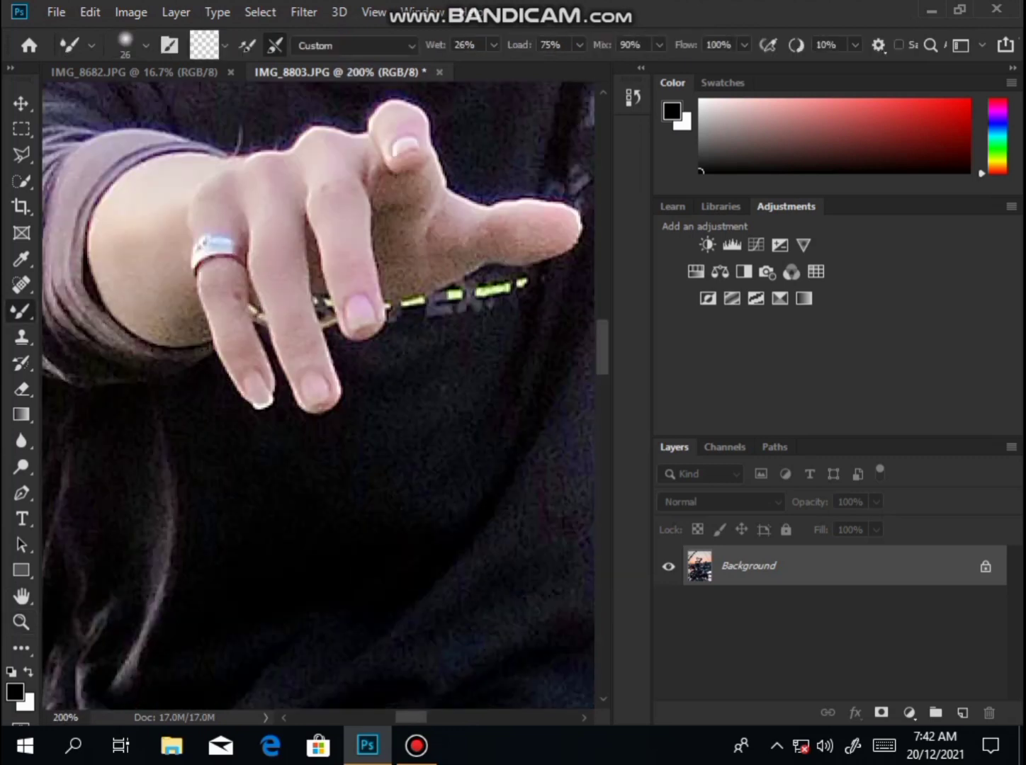
pyautogui.moveTo(270, 338); pyautogui.dragTo(283, 374)
pyautogui.moveTo(377, 267)
pyautogui.mouseDown()
pyautogui.moveTo(371, 202)
pyautogui.moveTo(423, 228)
pyautogui.moveTo(408, 211)
pyautogui.moveTo(462, 194)
pyautogui.mouseUp()
pyautogui.moveTo(517, 241); pyautogui.dragTo(534, 222)
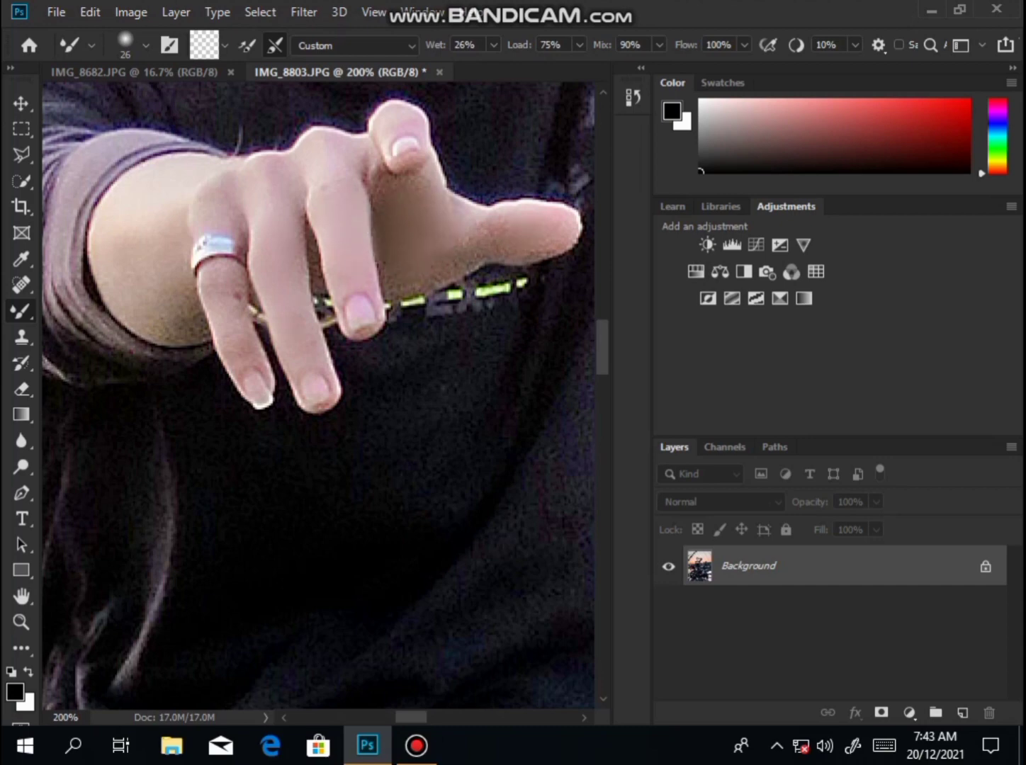
pyautogui.moveTo(368, 237); pyautogui.dragTo(364, 197)
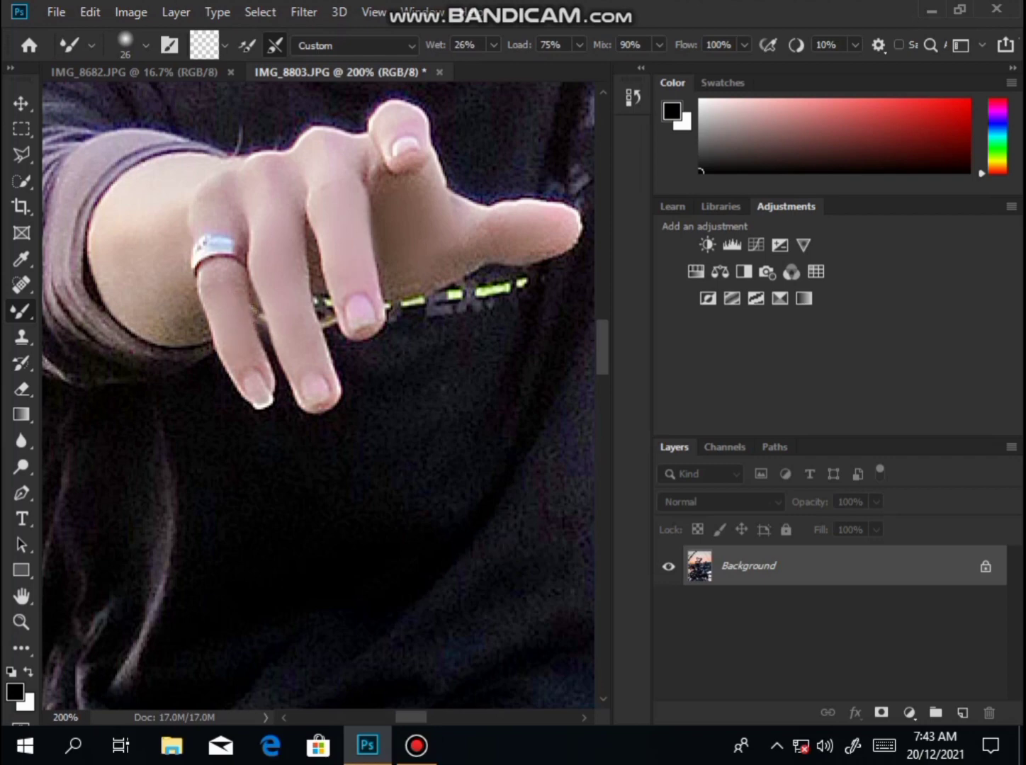
# Smooth the wrist and back of the outstretched hand with the Mixer Brush, reducing it to 25 px for the edges
pyautogui.rightClick(257, 319)
pyautogui.moveTo(280, 344); pyautogui.dragTo(295, 335)
pyautogui.press('Return')
pyautogui.rightClick(173, 287)
pyautogui.press('Return')
pyautogui.moveTo(150, 304)
pyautogui.mouseDown()
pyautogui.moveTo(177, 323)
pyautogui.moveTo(193, 301)
pyautogui.moveTo(189, 327)
pyautogui.mouseUp()
pyautogui.press('[')
pyautogui.moveTo(131, 221)
pyautogui.mouseDown()
pyautogui.moveTo(160, 216)
pyautogui.moveTo(181, 196)
pyautogui.mouseUp()
pyautogui.press('[')
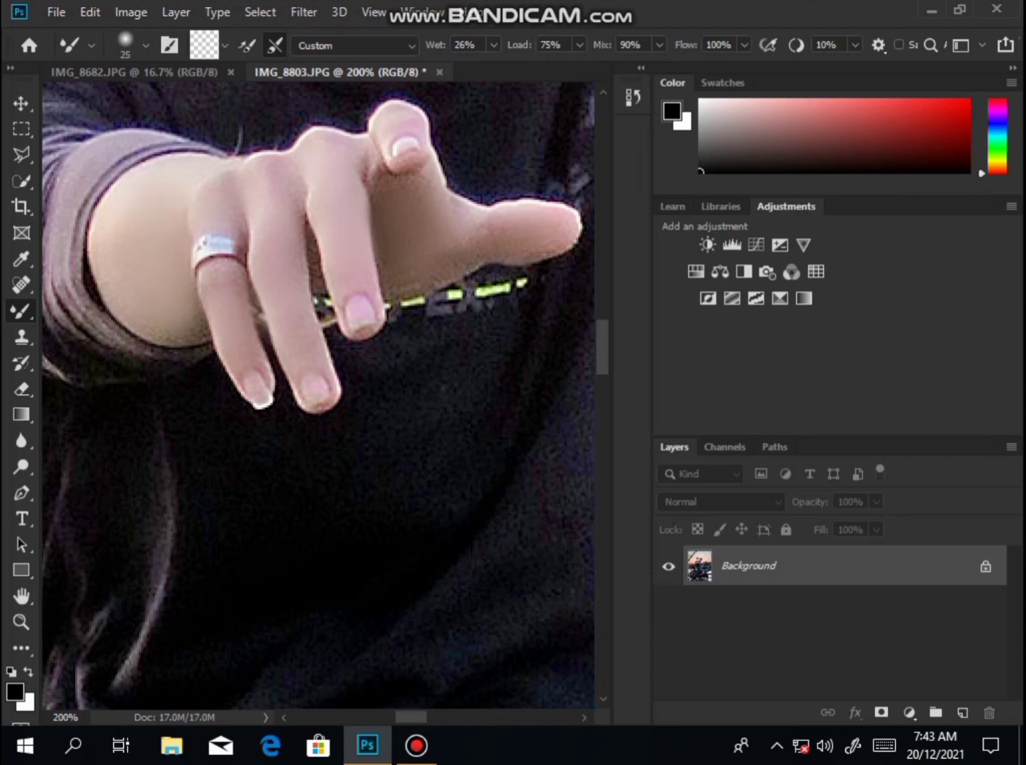
pyautogui.moveTo(195, 334); pyautogui.dragTo(204, 326)
# Select the man's raised forearm and wrist with the Quick Selection tool and feather the selection
pyautogui.rightClick(293, 351)
pyautogui.click(333, 379)
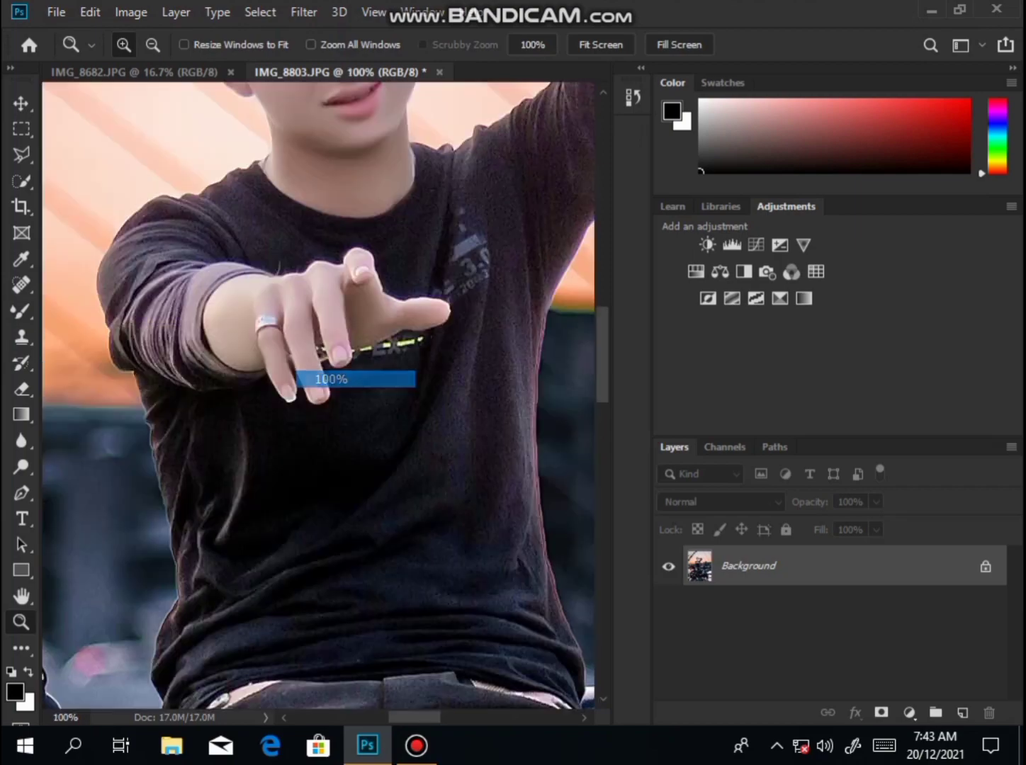
pyautogui.click(416, 746)
pyautogui.click(415, 745)
pyautogui.rightClick(319, 306)
pyautogui.click(375, 317)
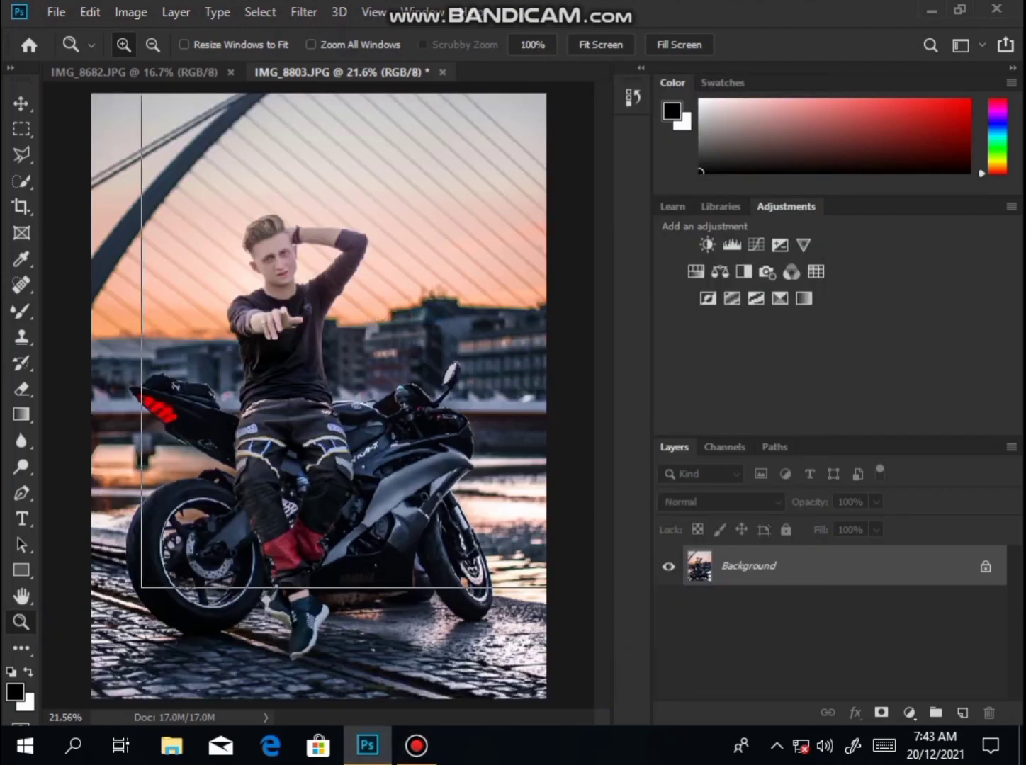
pyautogui.click(376, 316)
pyautogui.click(21, 181)
pyautogui.moveTo(298, 223); pyautogui.dragTo(336, 227)
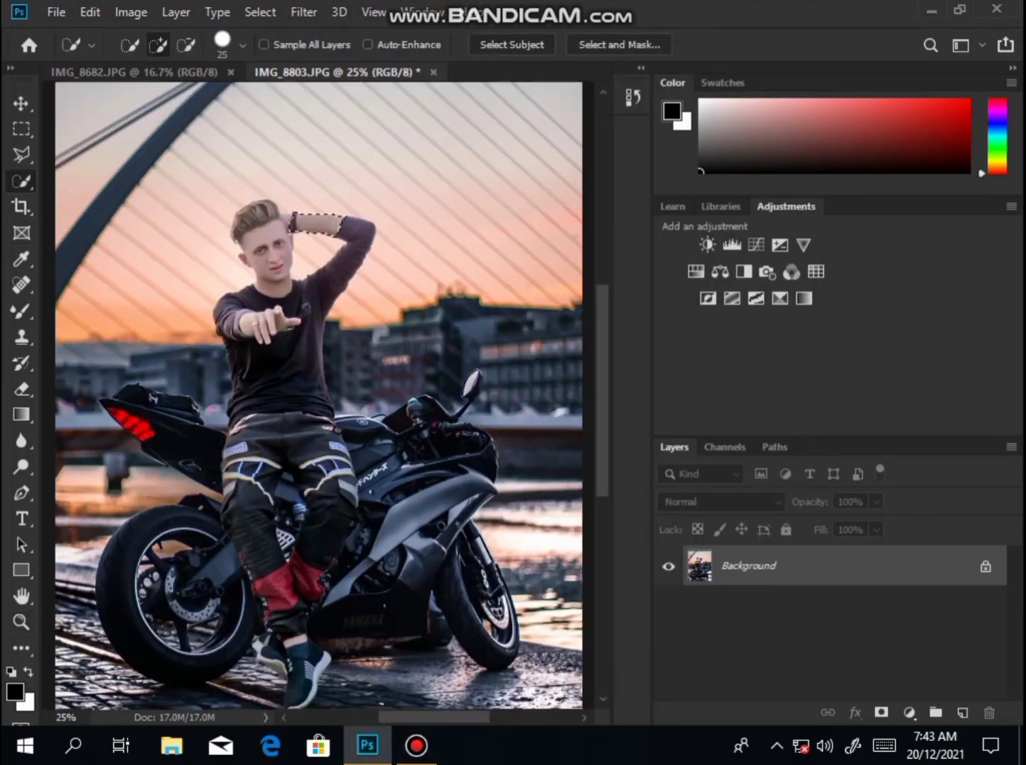
pyautogui.press('[')
pyautogui.rightClick(385, 216)
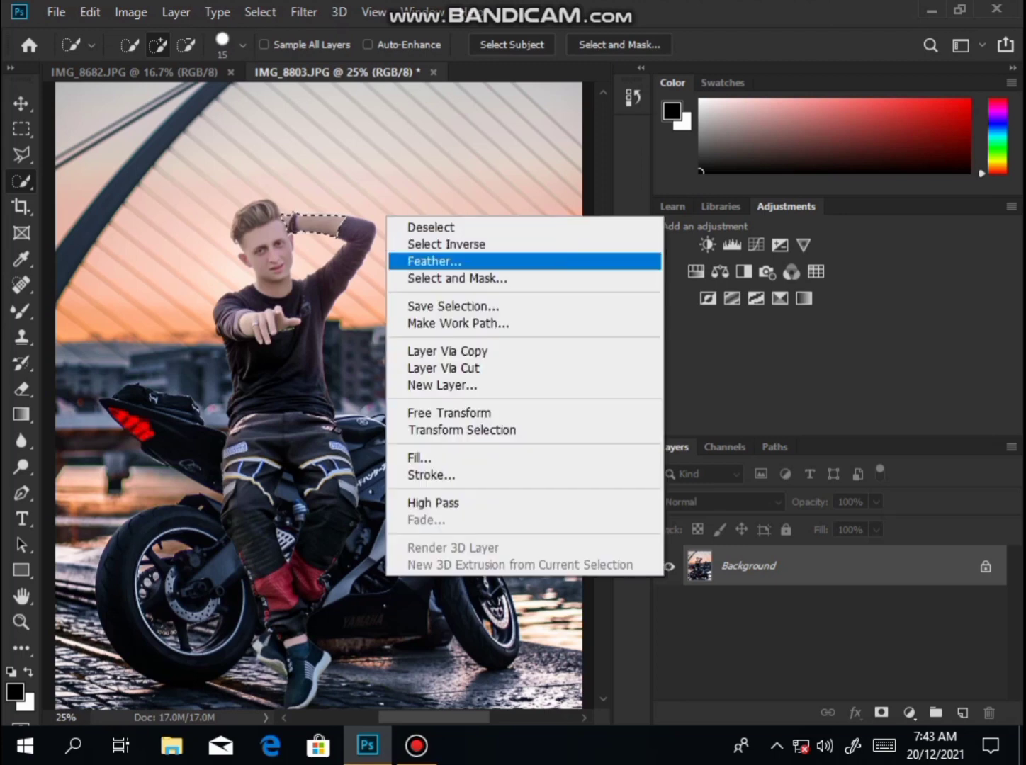
pyautogui.click(433, 260)
pyautogui.click(617, 255)
# Brighten the selected forearm by raising the lower midtones in a Curves adjustment layer, and flatten the image
pyautogui.click(755, 245)
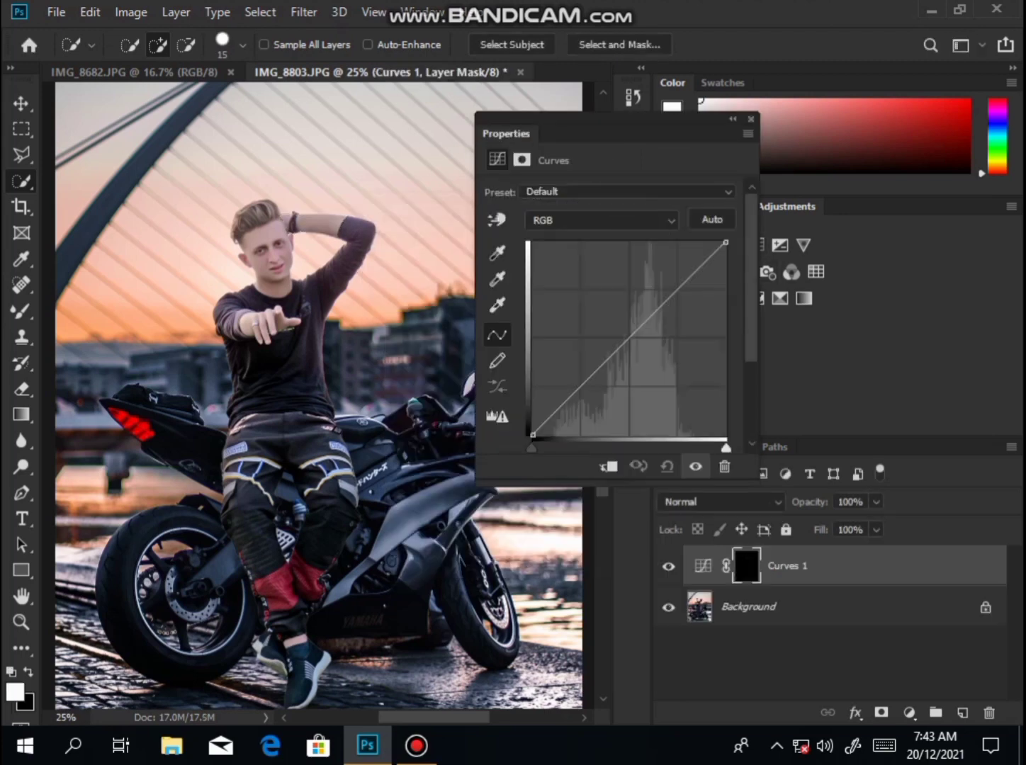
pyautogui.moveTo(583, 384); pyautogui.dragTo(583, 368)
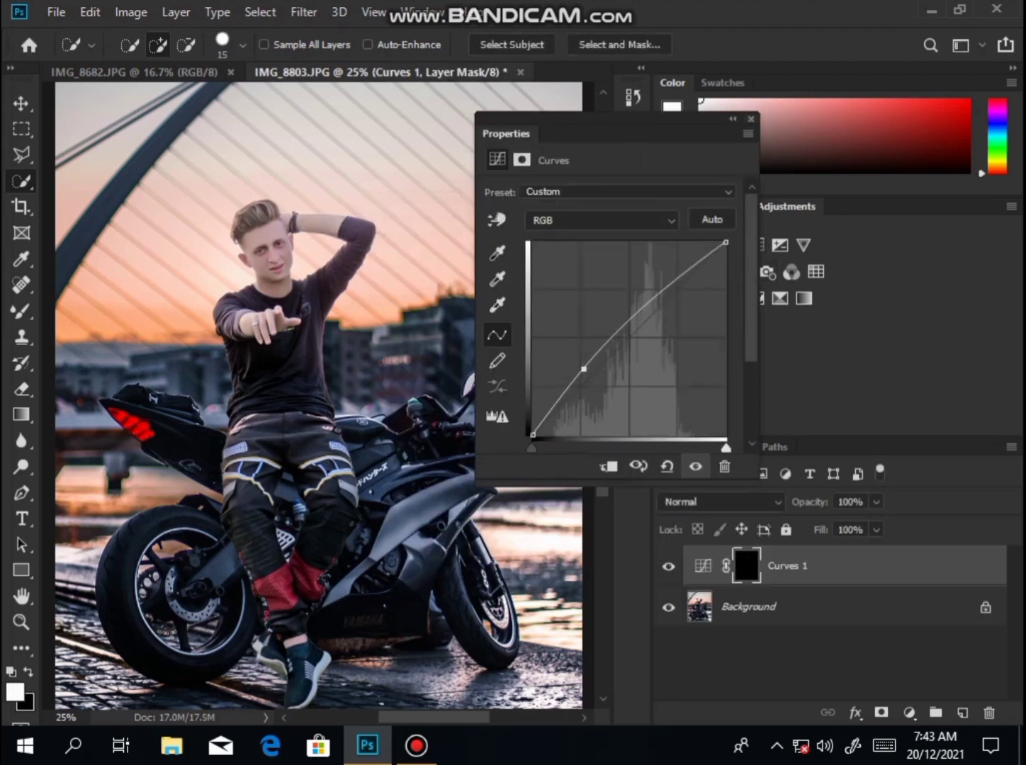
pyautogui.click(751, 118)
pyautogui.rightClick(782, 565)
pyautogui.click(560, 618)
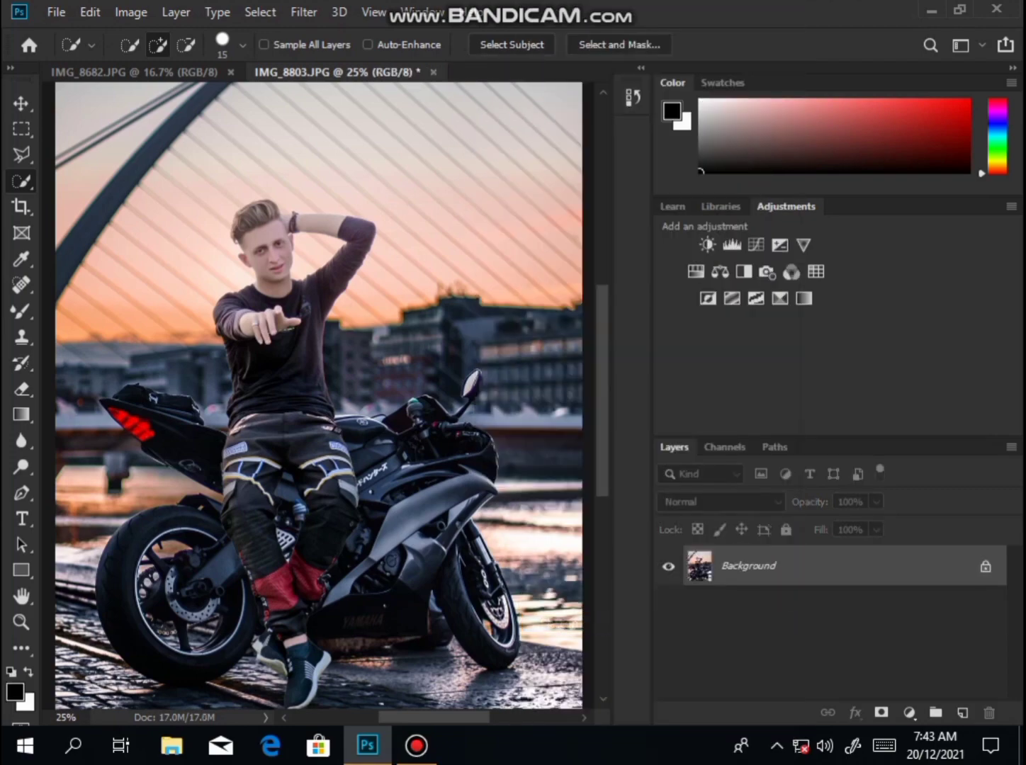
# Select the man's face and neck with the Quick Selection tool and feather the selection by 2 pixels
pyautogui.moveTo(263, 287)
pyautogui.mouseDown()
pyautogui.moveTo(252, 241)
pyautogui.moveTo(266, 219)
pyautogui.mouseUp()
pyautogui.rightClick(337, 245)
pyautogui.click(385, 292)
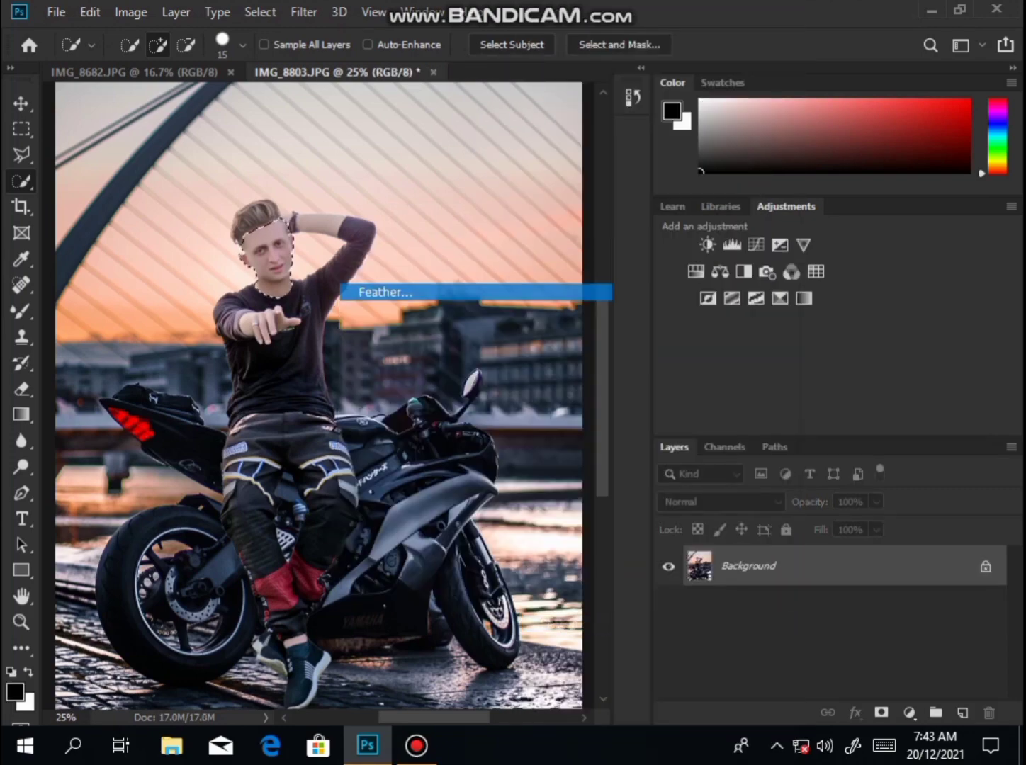
pyautogui.write('2')
pyautogui.press('Return')
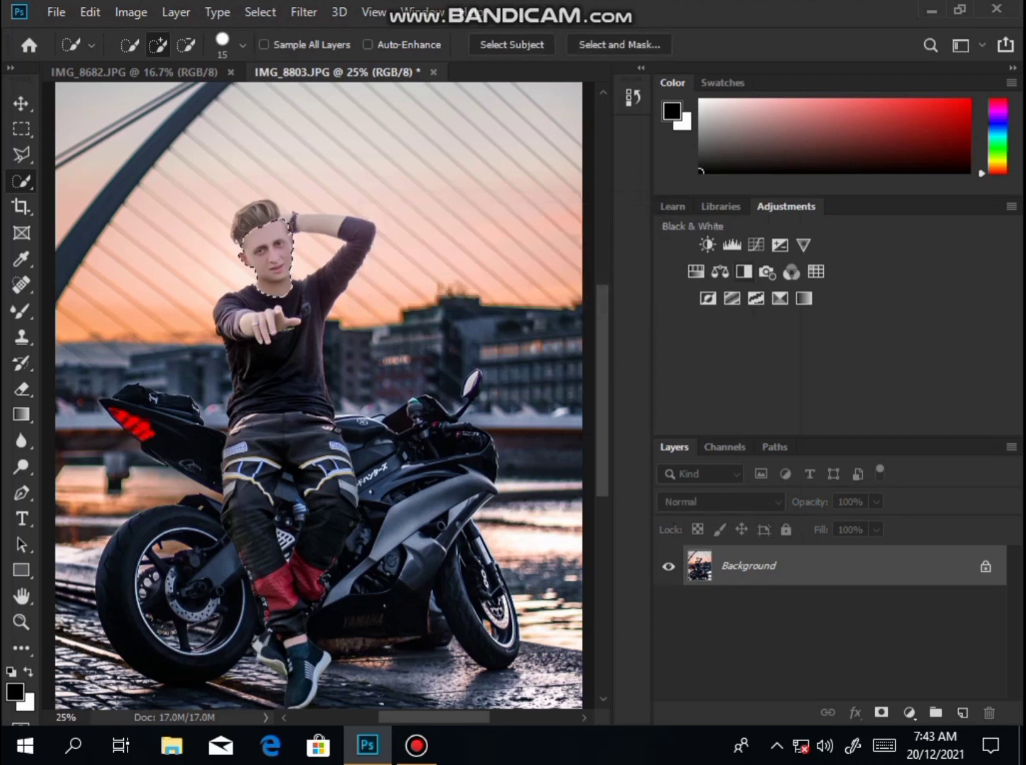
# Brighten the selected face and neck slightly with a Curves adjustment layer, and flatten the image
pyautogui.click(756, 244)
pyautogui.moveTo(576, 391); pyautogui.dragTo(577, 383)
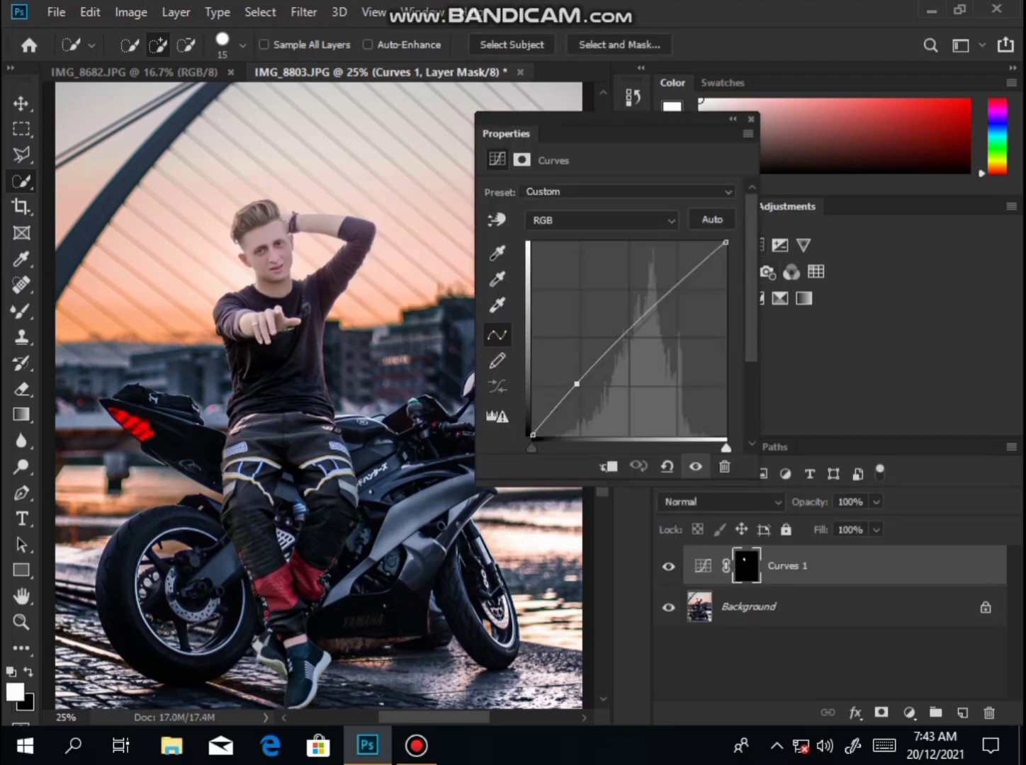
pyautogui.click(751, 118)
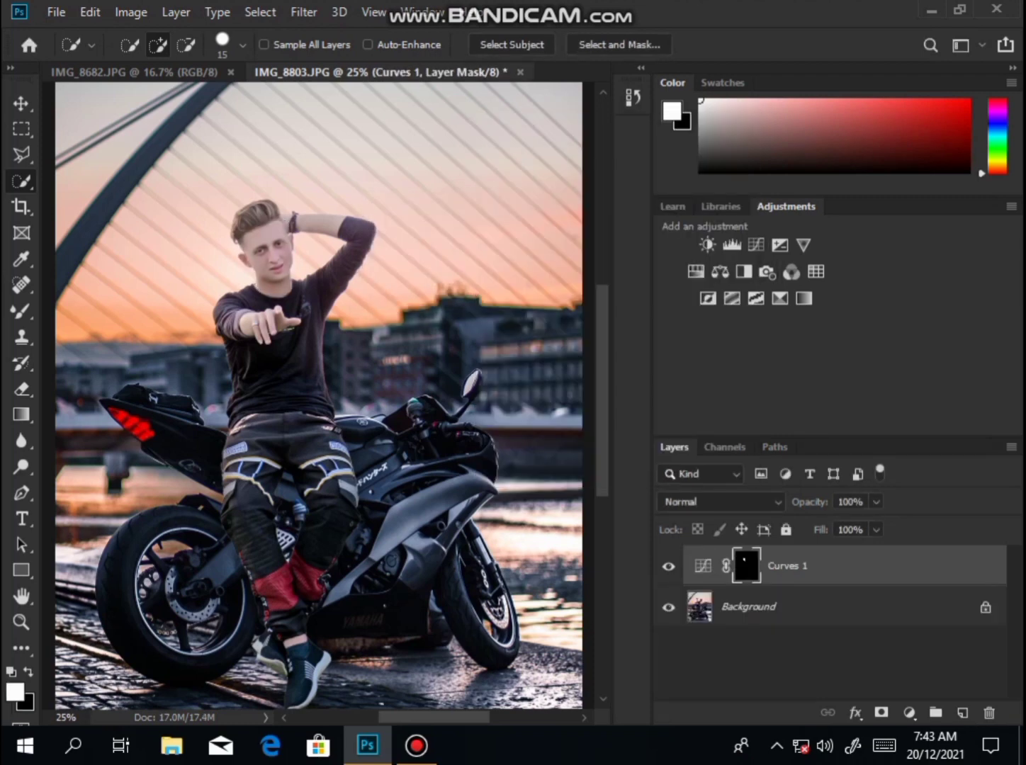
pyautogui.rightClick(807, 565)
pyautogui.click(559, 606)
# Open the Camera Raw filter, try the automatic tone settings and restore the defaults
pyautogui.click(304, 12)
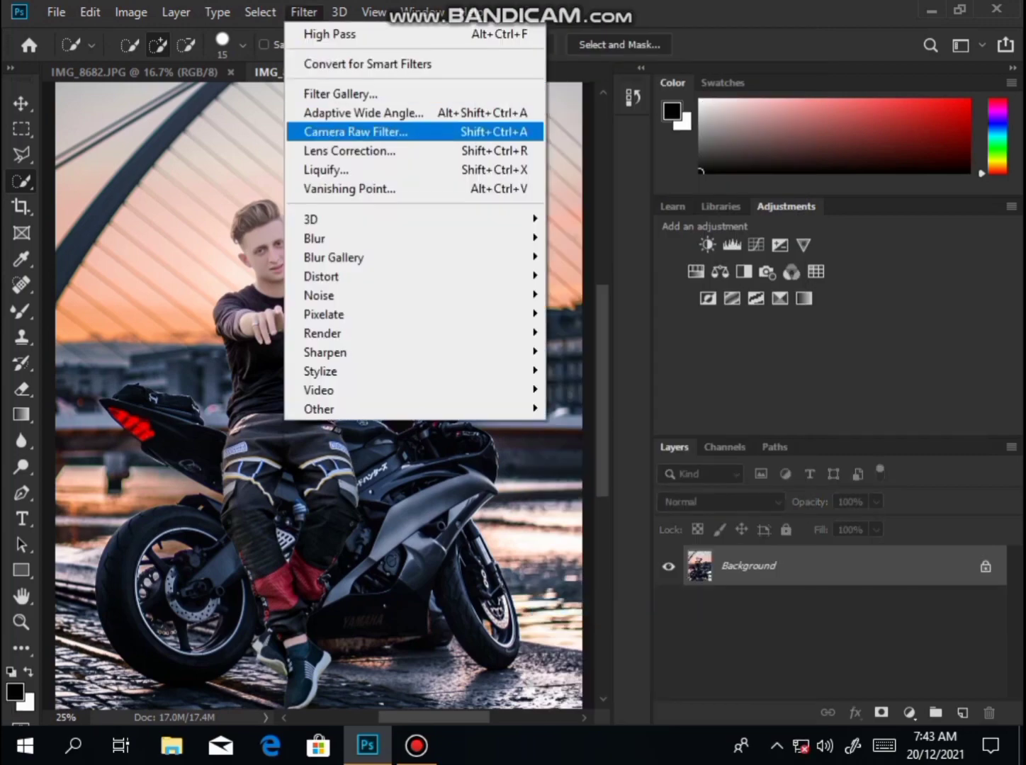
pyautogui.click(355, 131)
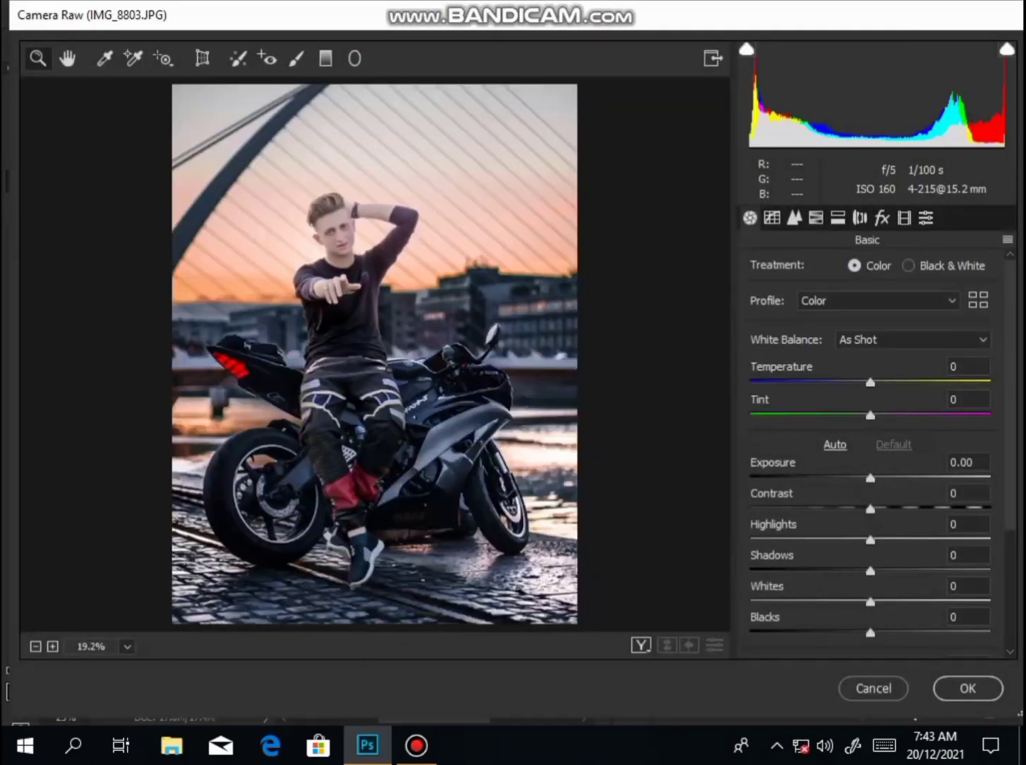
pyautogui.click(835, 445)
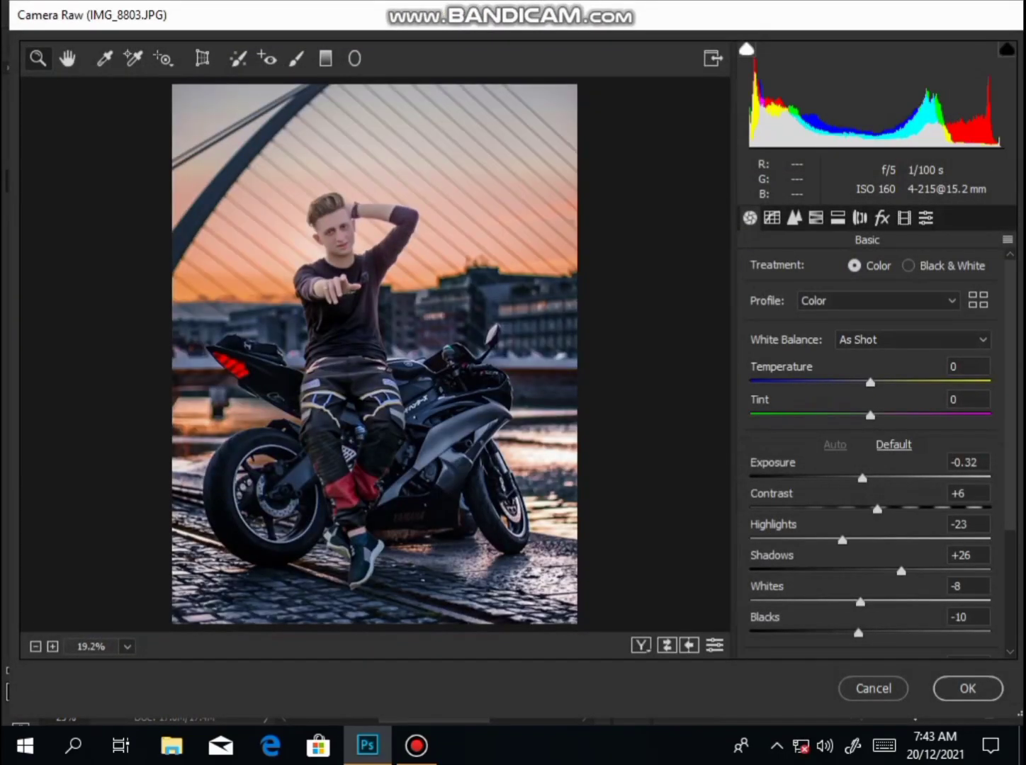
pyautogui.click(893, 445)
pyautogui.scroll(-5, 870, 440)
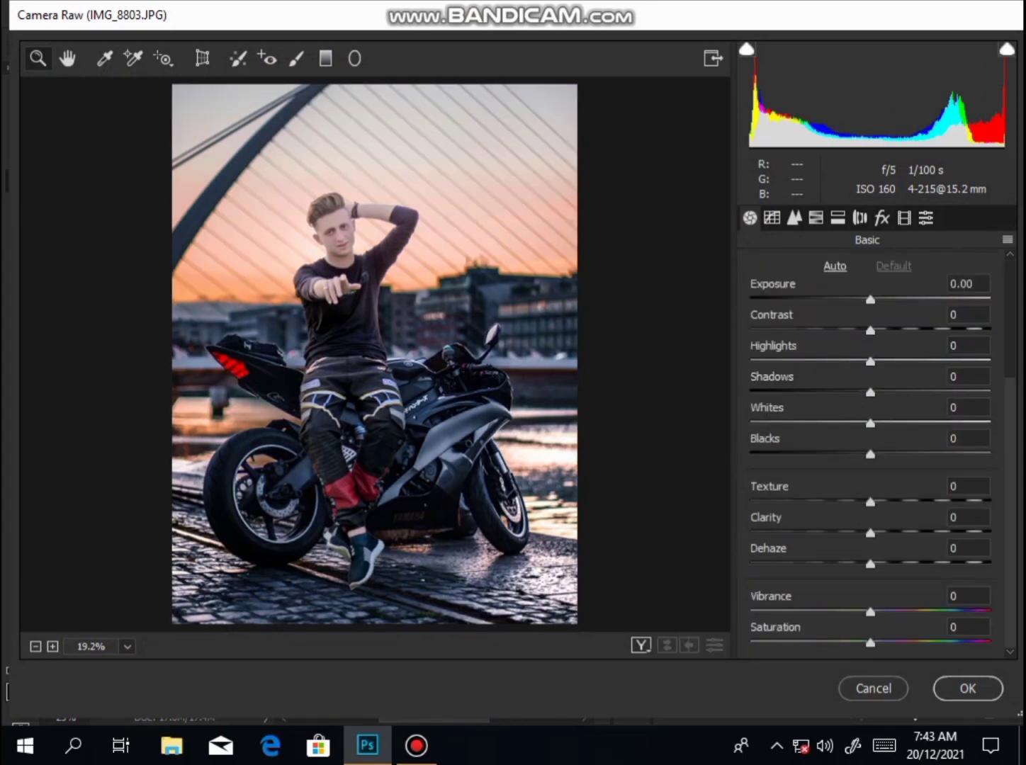
# Adjust the tones of the whole image with the Camera Raw tone curve
pyautogui.click(772, 217)
pyautogui.moveTo(870, 581); pyautogui.dragTo(853, 642)
pyautogui.hotkey('ctrl', 'alt', '4')
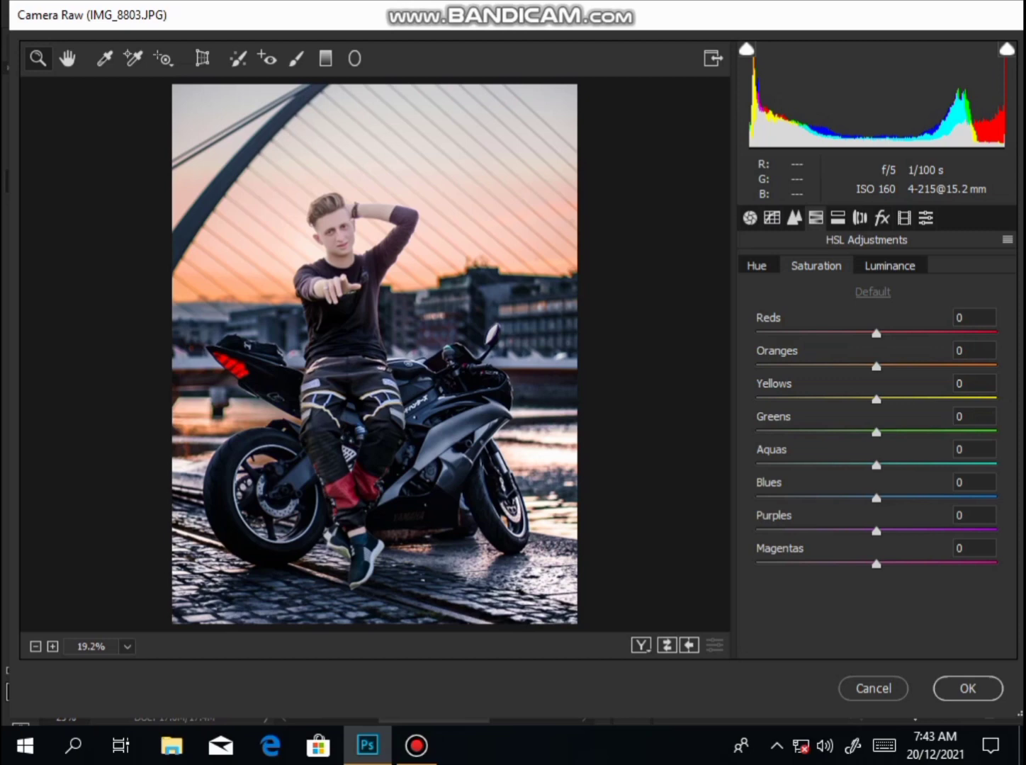
# Set the HSL saturation of Oranges to +15 and of Reds to +10
pyautogui.click(890, 266)
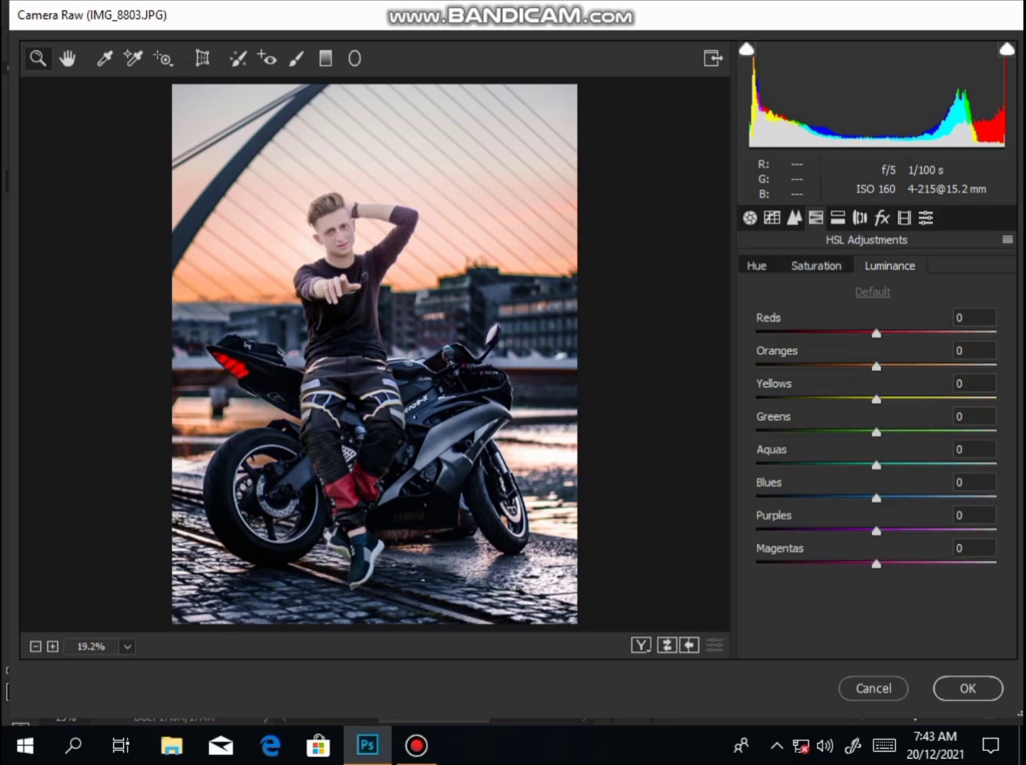
pyautogui.click(816, 266)
pyautogui.moveTo(876, 366); pyautogui.dragTo(888, 333)
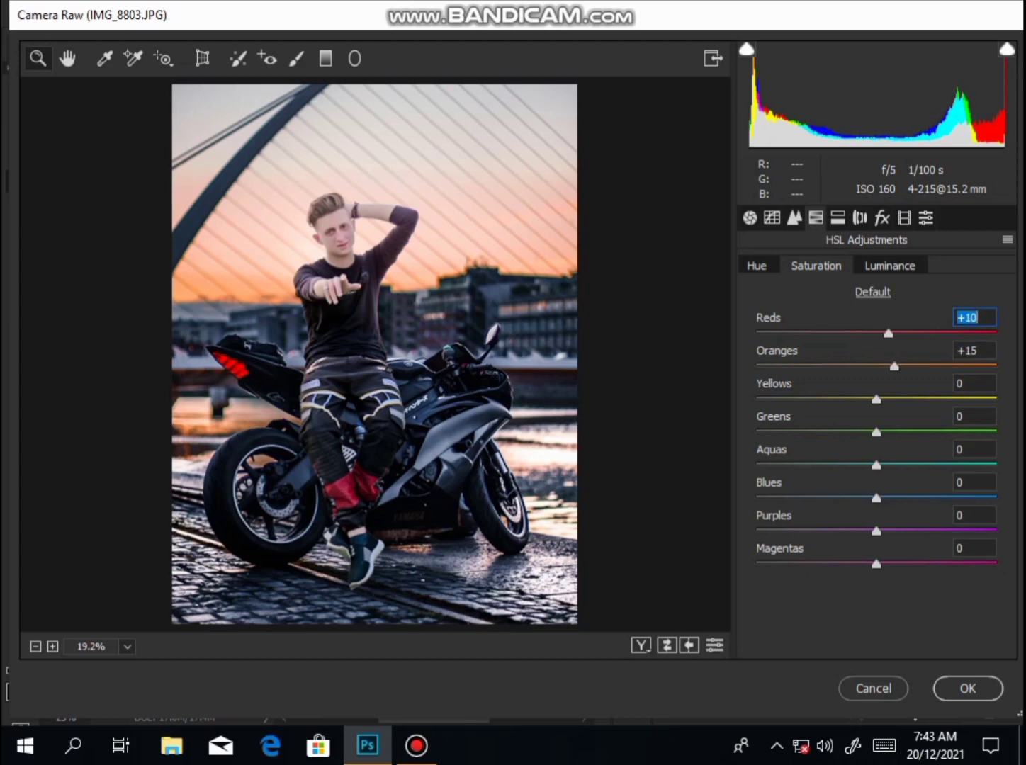
# Lower the HSL luminance of Oranges and raise the luminance of Reds
pyautogui.click(890, 266)
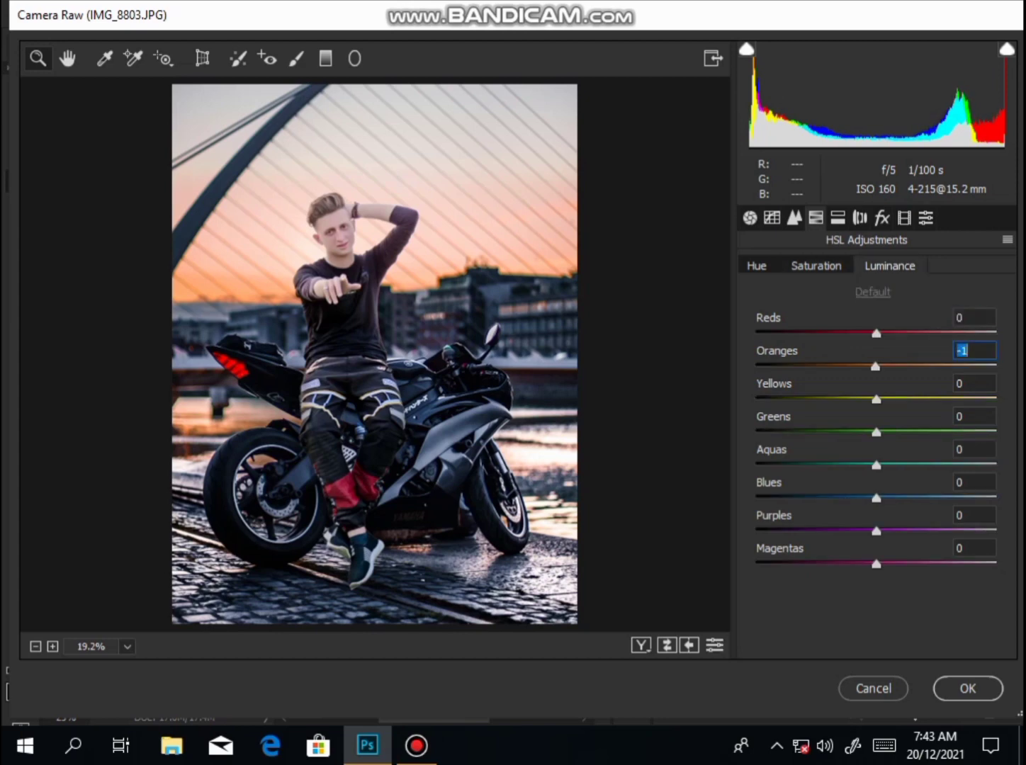
pyautogui.press('Down')
pyautogui.press('Down')
pyautogui.press('Down')
pyautogui.press('Down')
pyautogui.press('Down')
pyautogui.press('Down')
pyautogui.press('Down')
pyautogui.press('Down')
pyautogui.press('Down')
pyautogui.moveTo(876, 333); pyautogui.dragTo(891, 333)
# Set the sharpening amount in the Camera Raw detail settings to 10
pyautogui.click(794, 218)
pyautogui.moveTo(750, 300); pyautogui.dragTo(767, 300)
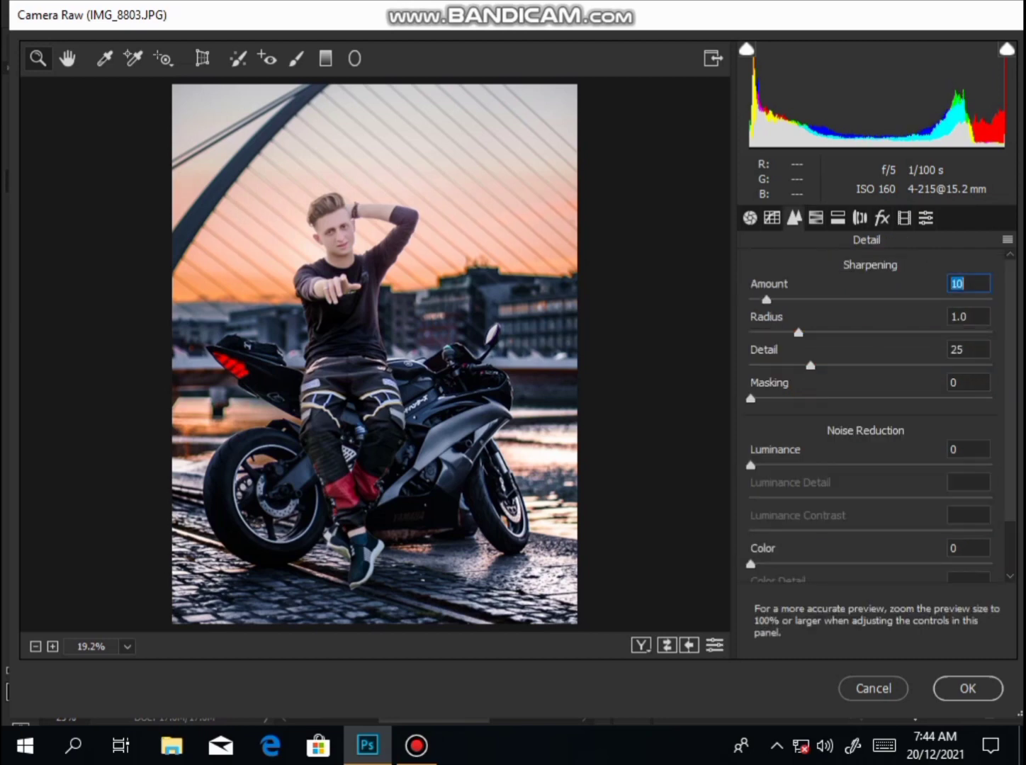
# Raise the luminance noise reduction slightly in the Camera Raw detail settings
pyautogui.moveTo(751, 465); pyautogui.dragTo(765, 465)
pyautogui.click(750, 218)
pyautogui.scroll(-4, 869, 396)
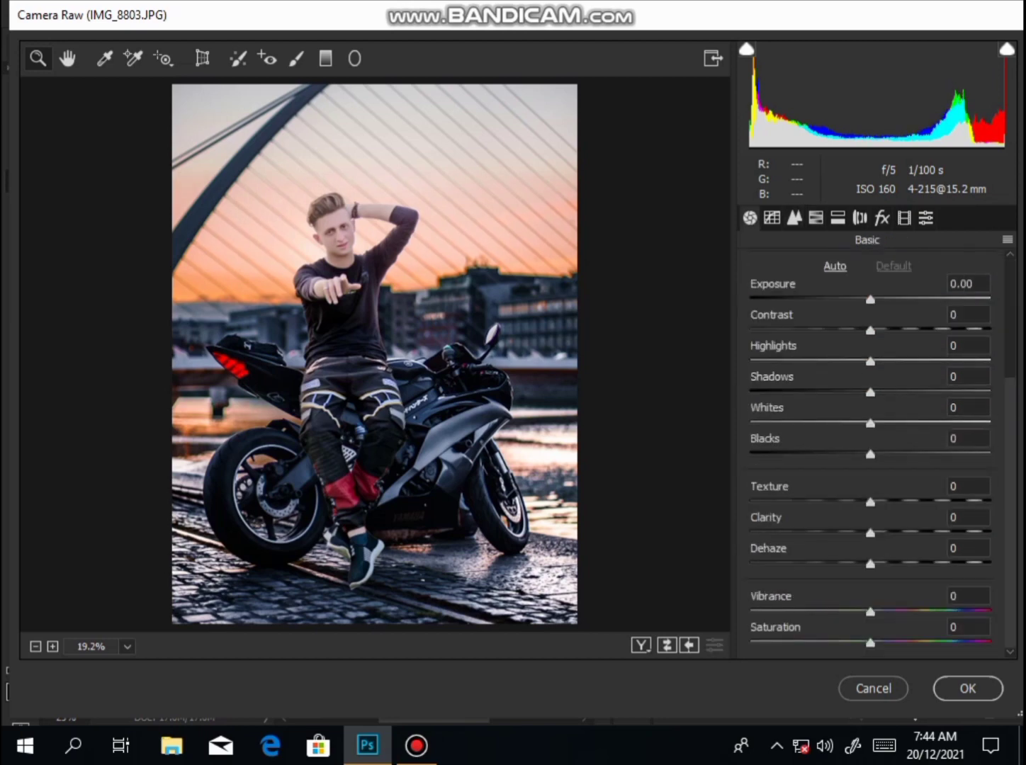
# Split-tone the image with highlights at hue 198 and saturation 7, and shadows at hue 212 and saturation 10
pyautogui.click(837, 218)
pyautogui.moveTo(756, 331); pyautogui.dragTo(885, 298)
pyautogui.moveTo(756, 485); pyautogui.dragTo(894, 451)
pyautogui.moveTo(787, 485)
pyautogui.mouseDown()
pyautogui.moveTo(799, 485)
pyautogui.moveTo(788, 485)
pyautogui.mouseUp()
pyautogui.click(799, 297)
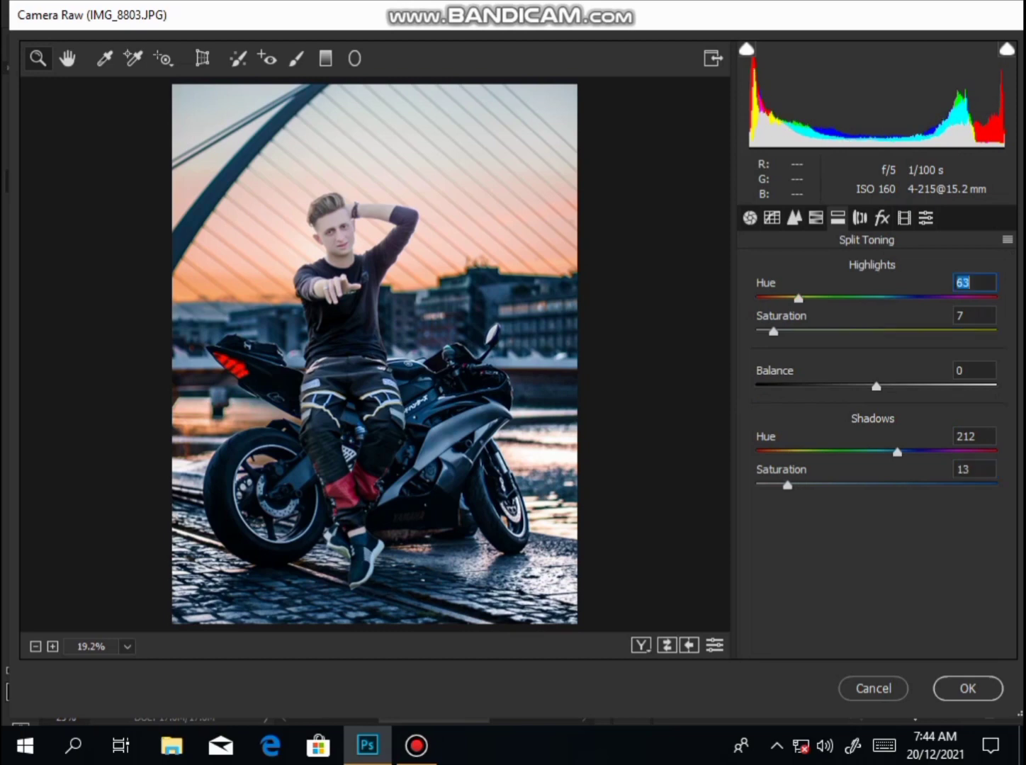
pyautogui.hotkey('ctrl', 'z')
pyautogui.moveTo(787, 485); pyautogui.dragTo(780, 485)
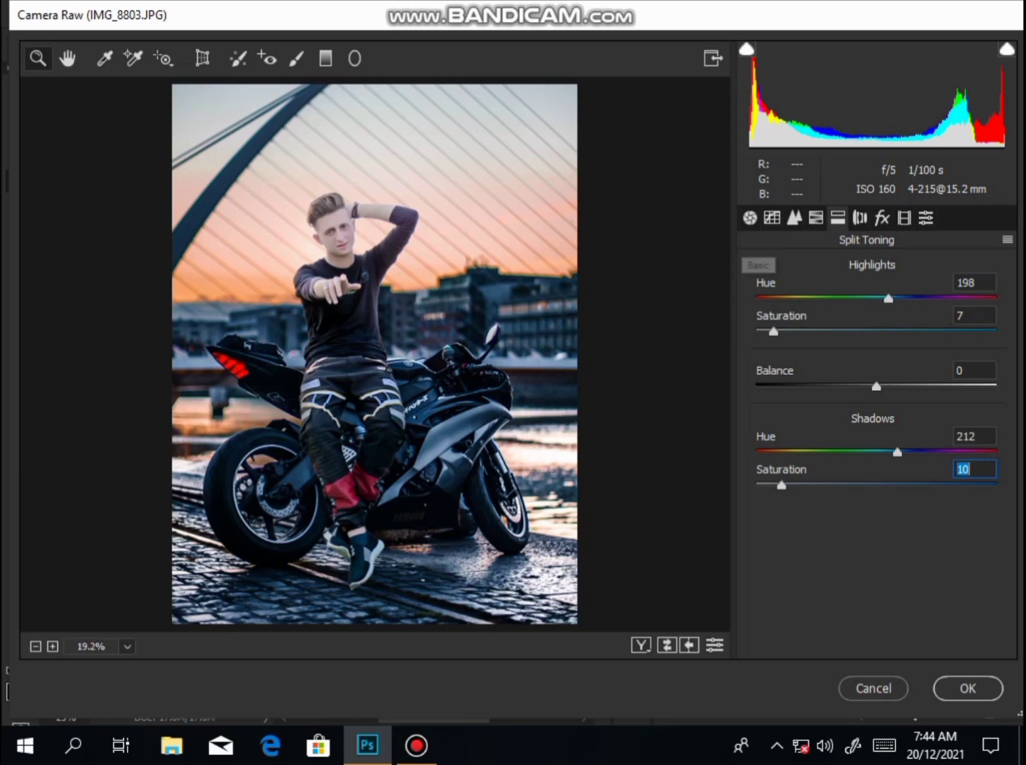
# Set Blacks to -36, Contrast to +7 and Exposure to +0.10 in the basic adjustments, and fine-tune Highlights
pyautogui.click(750, 218)
pyautogui.moveTo(870, 454); pyautogui.dragTo(827, 454)
pyautogui.scroll(5, 826, 455)
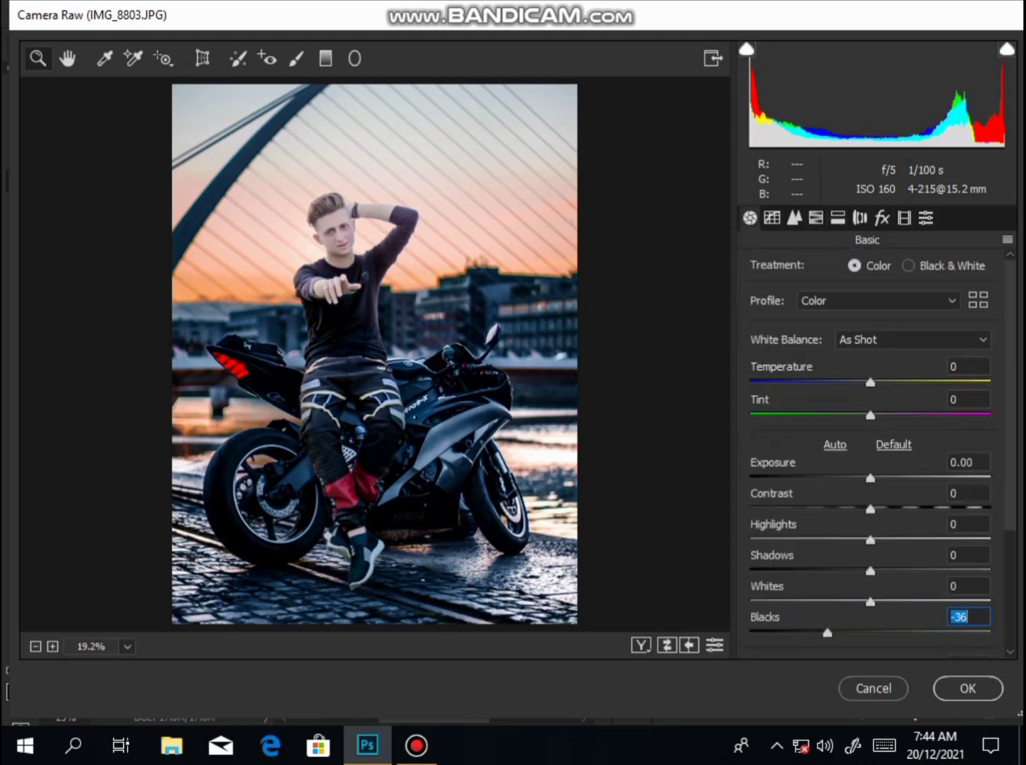
pyautogui.moveTo(869, 508); pyautogui.dragTo(872, 478)
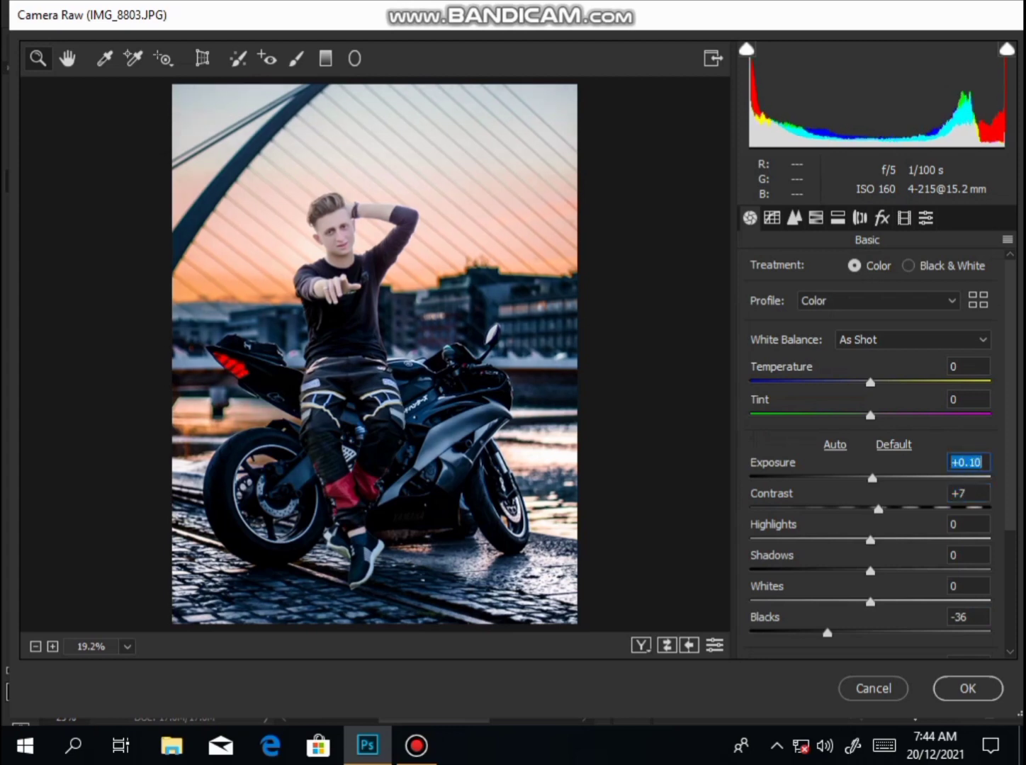
pyautogui.moveTo(869, 540); pyautogui.dragTo(866, 540)
pyautogui.moveTo(870, 601); pyautogui.dragTo(887, 626)
# Set the Blue Primary saturation to +9 in the calibration and darken the image edges with post-crop vignetting
pyautogui.click(904, 218)
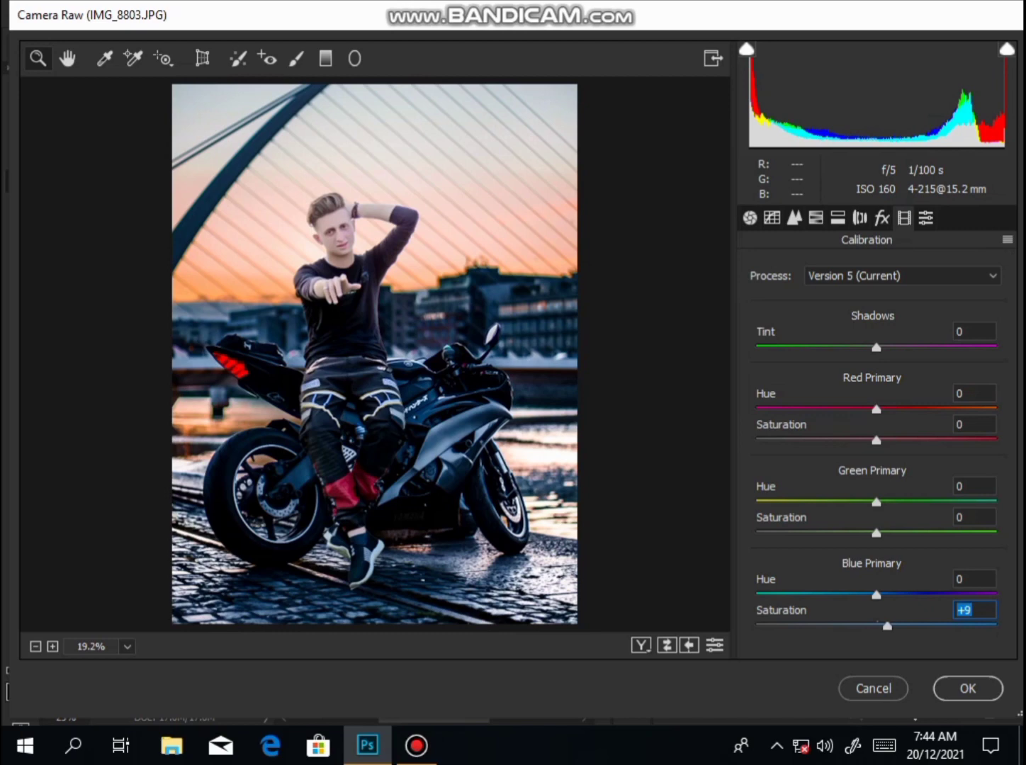
pyautogui.click(876, 533)
pyautogui.click(881, 217)
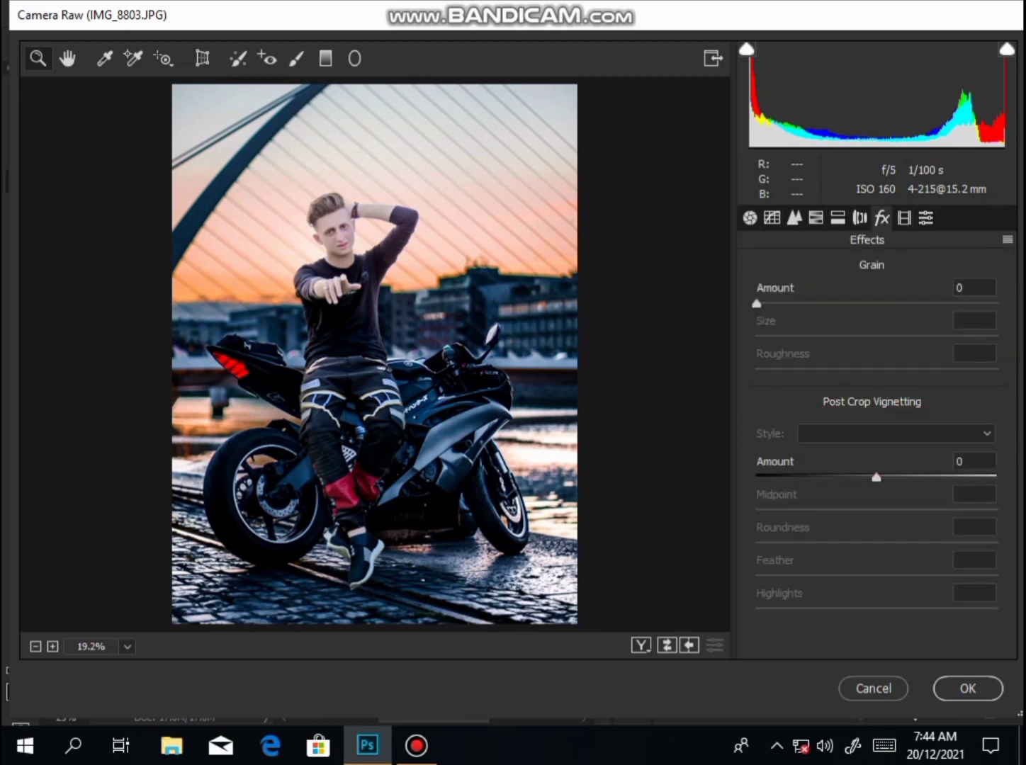
pyautogui.moveTo(873, 477); pyautogui.dragTo(836, 477)
# Review the tone curve and HSL settings, set the Oranges luminance to -11, and apply the Camera Raw filter
pyautogui.click(771, 217)
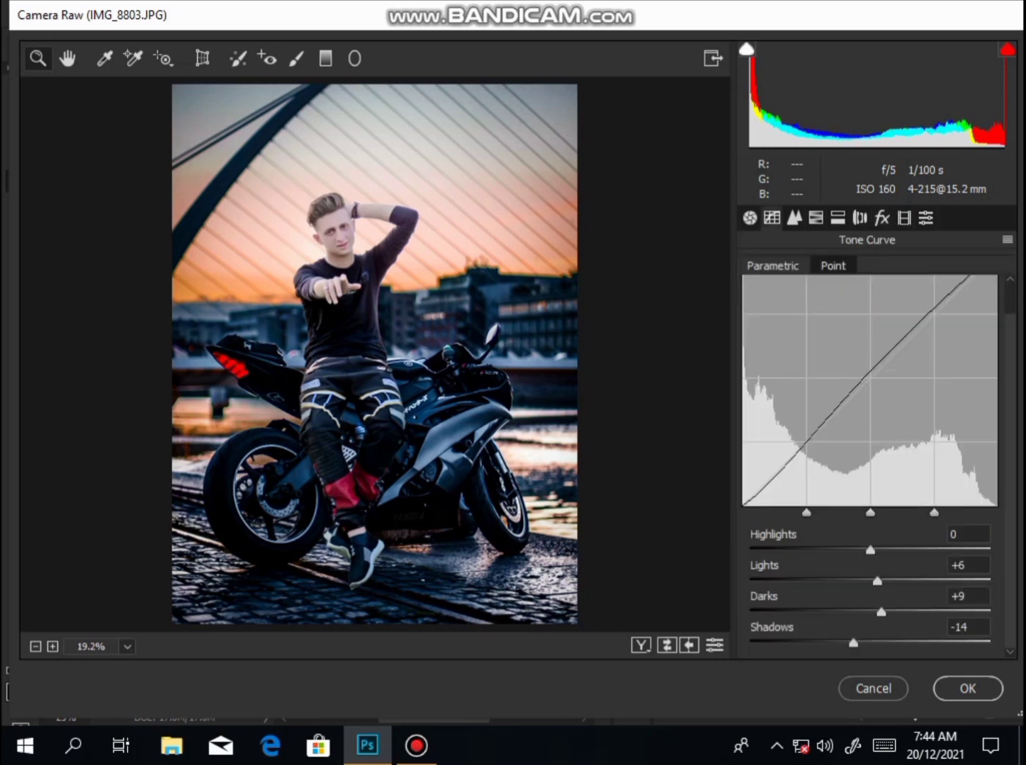
pyautogui.click(833, 266)
pyautogui.click(773, 265)
pyautogui.click(794, 218)
pyautogui.click(816, 217)
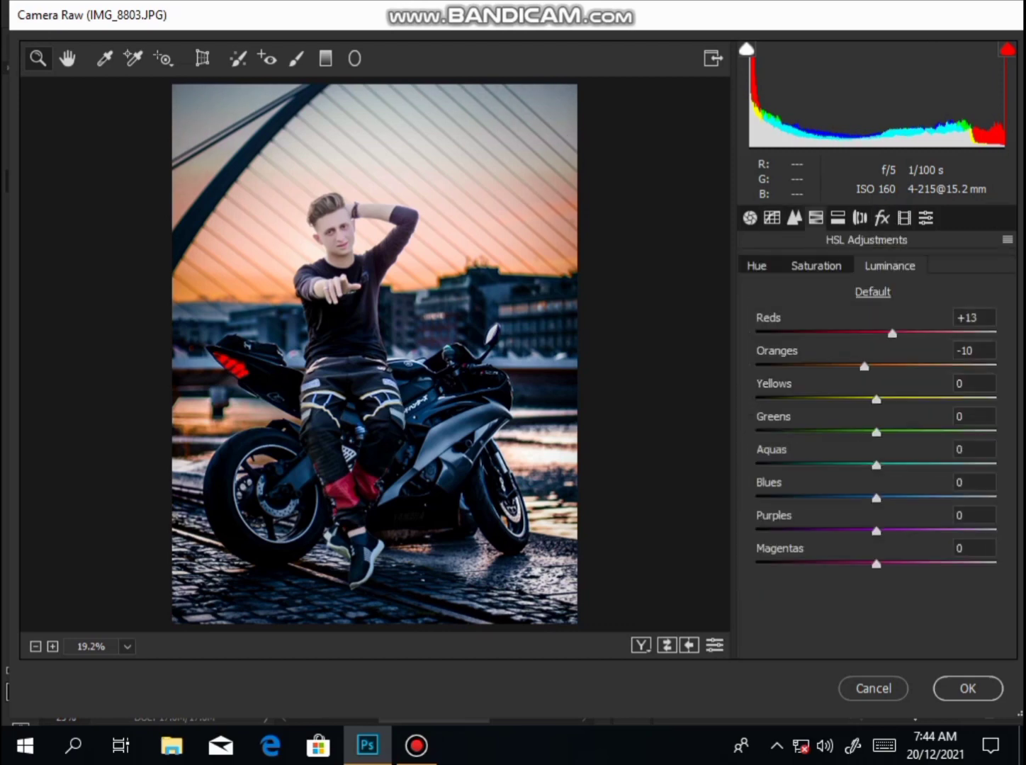
pyautogui.click(756, 266)
pyautogui.click(816, 266)
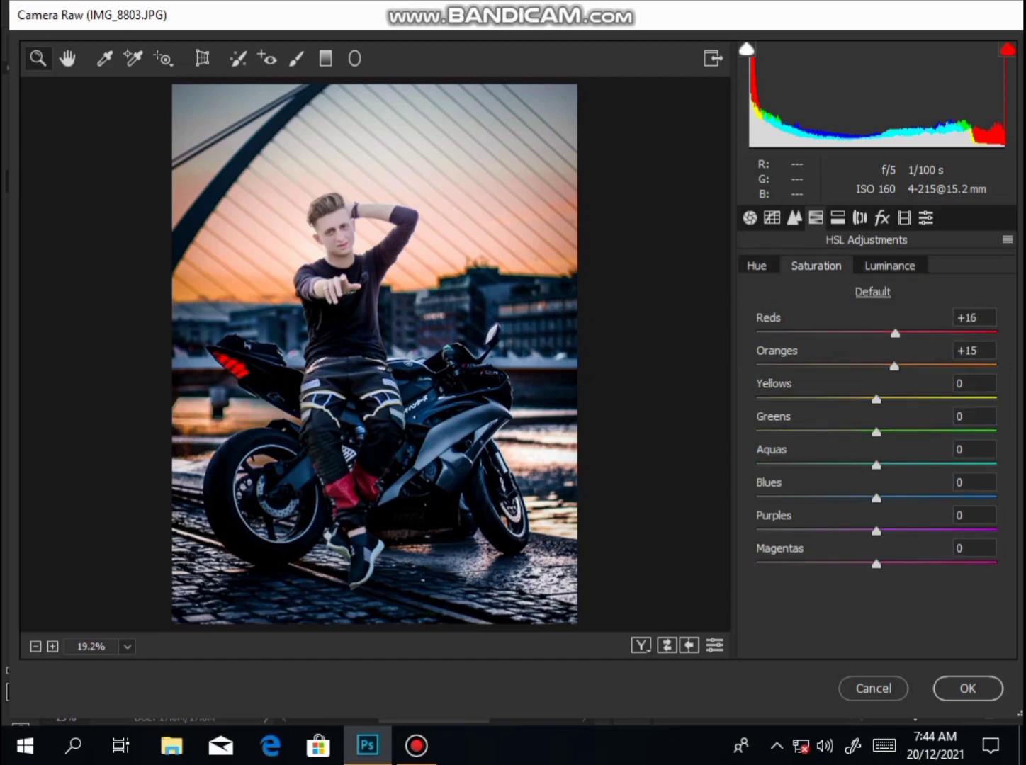
pyautogui.click(889, 265)
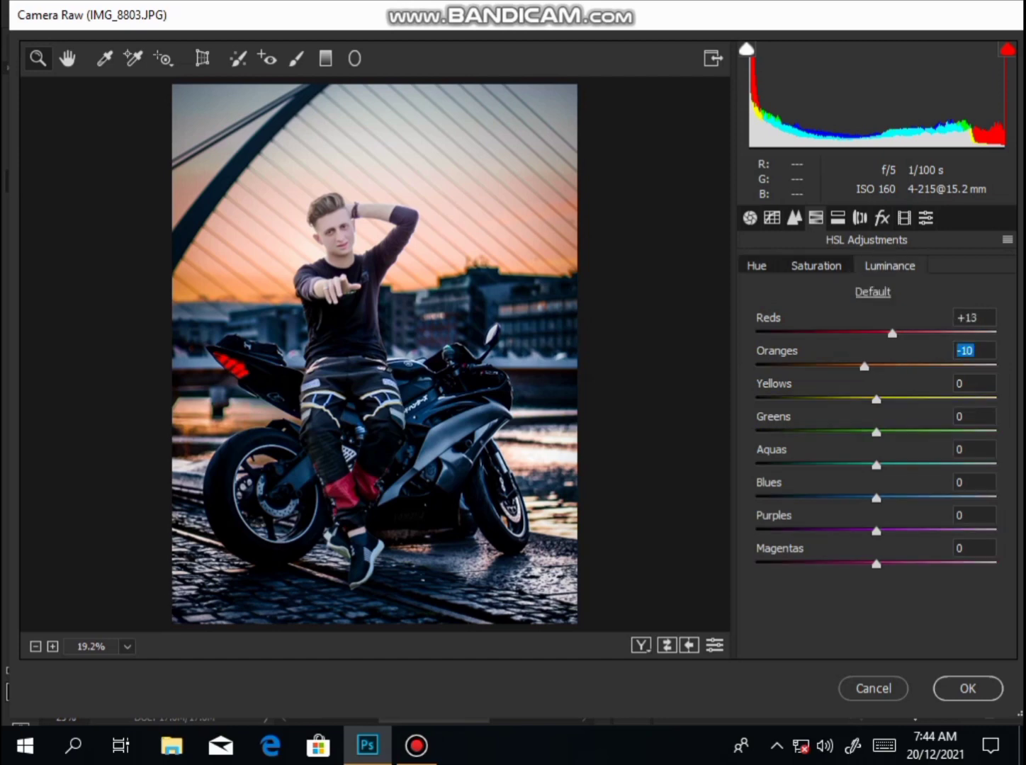
pyautogui.press('Down')
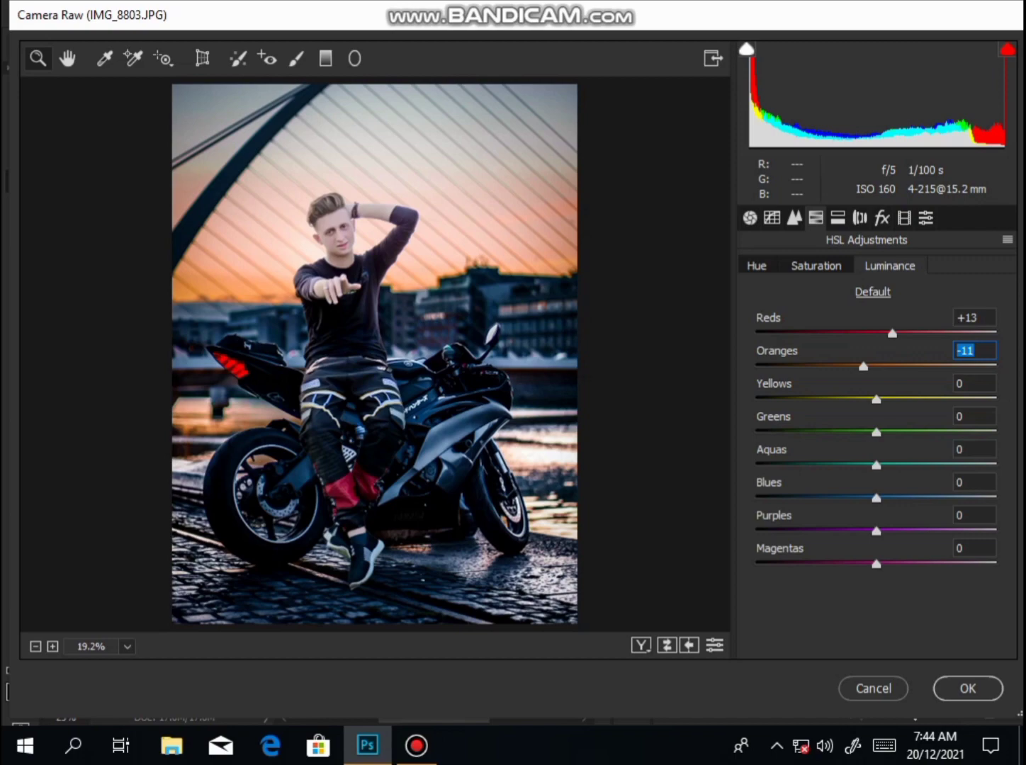
pyautogui.click(969, 690)
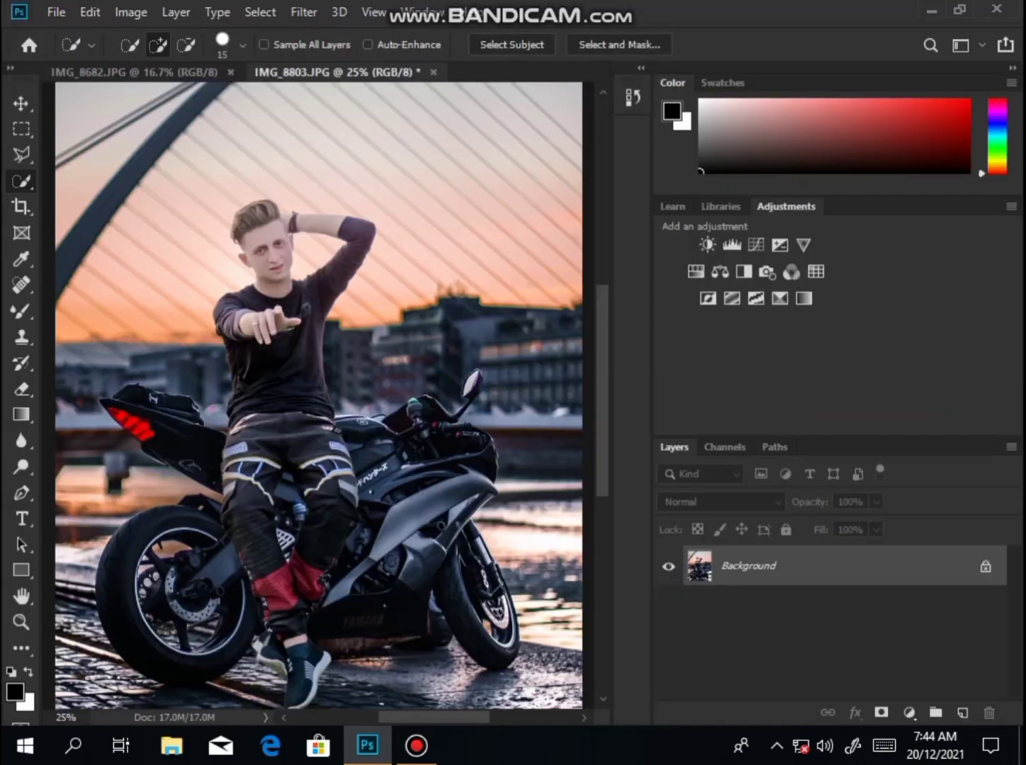
# Compare the image before and after the Camera Raw filter and examine the man's face up close
pyautogui.press('z')
pyautogui.hotkey('ctrl', '0')
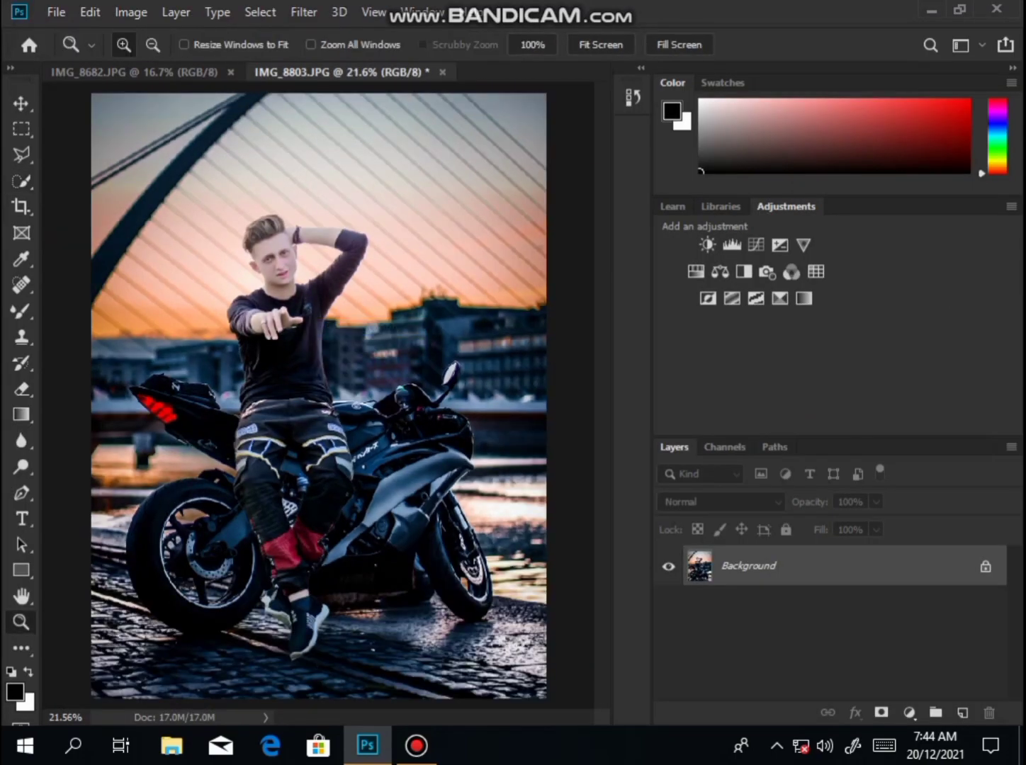
pyautogui.click(632, 98)
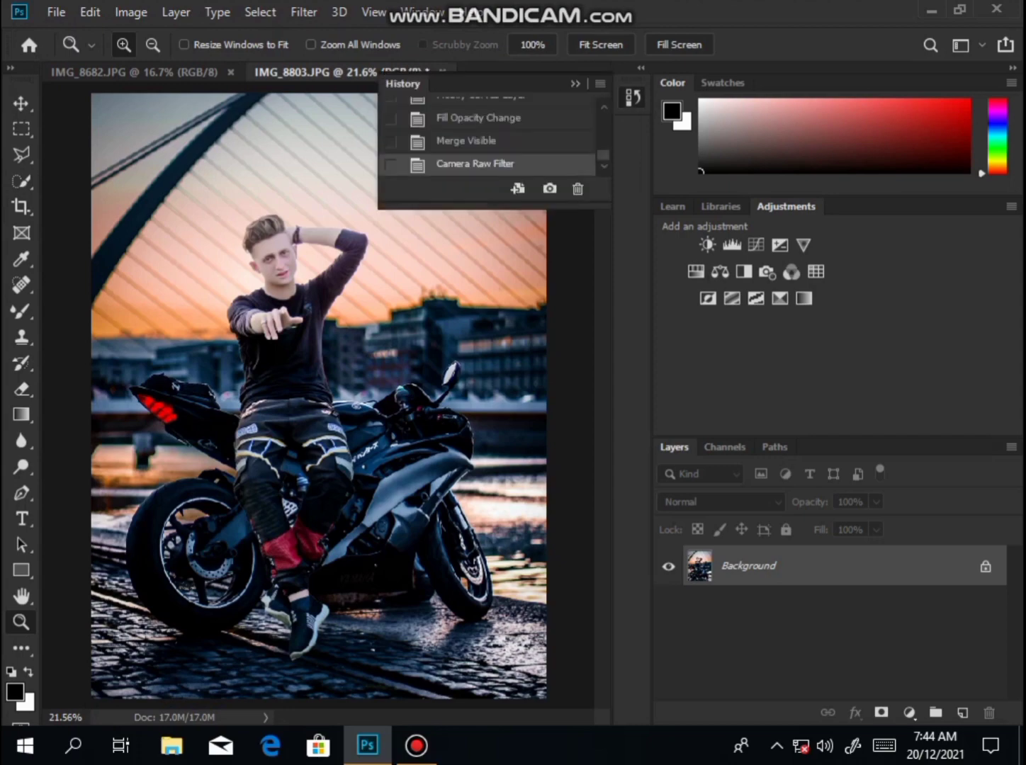
pyautogui.click(466, 141)
pyautogui.click(475, 164)
pyautogui.click(417, 745)
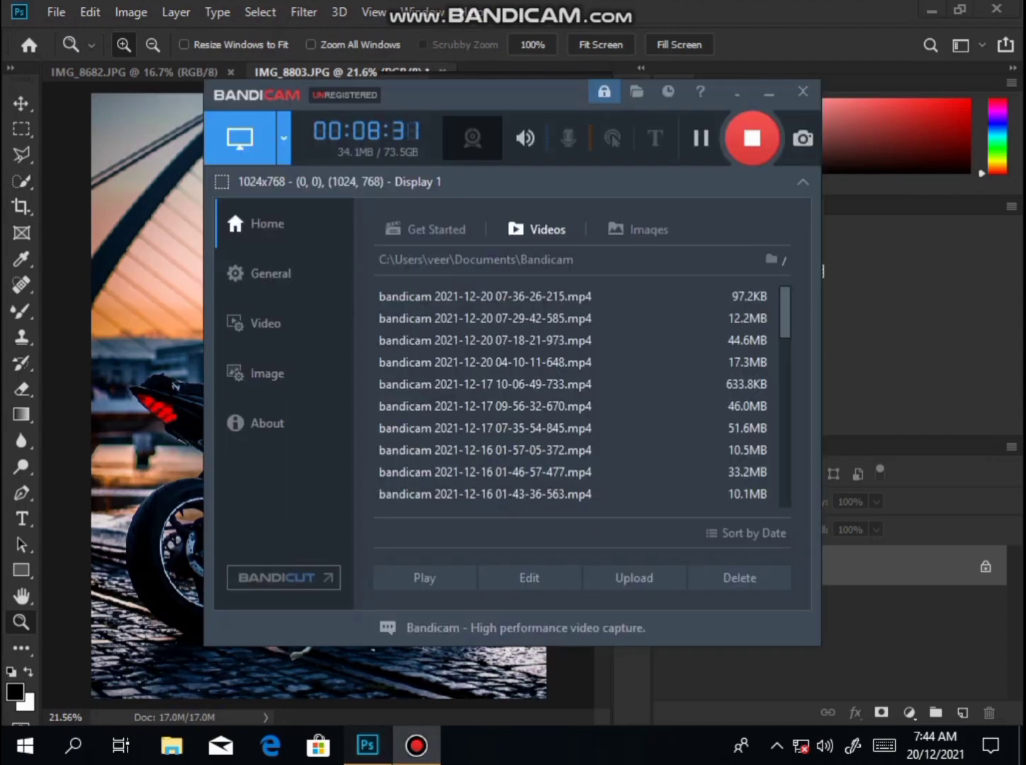
pyautogui.click(416, 745)
pyautogui.click(575, 84)
pyautogui.moveTo(231, 195); pyautogui.dragTo(326, 310)
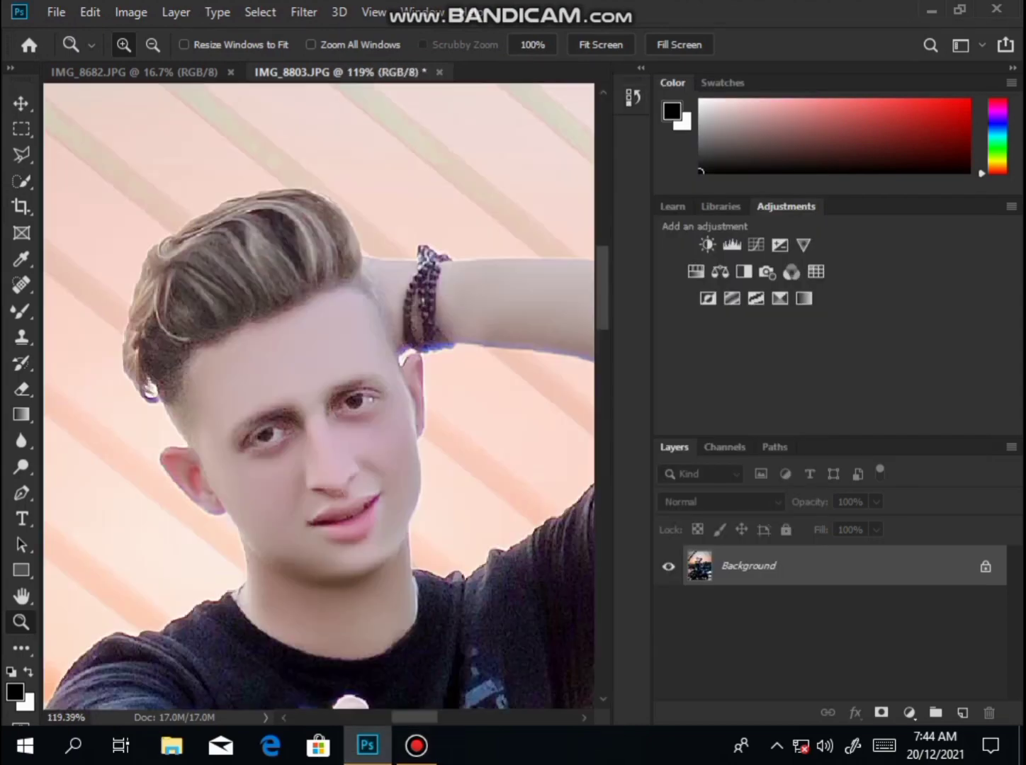
pyautogui.click(323, 330)
pyautogui.hotkey('ctrl', '0')
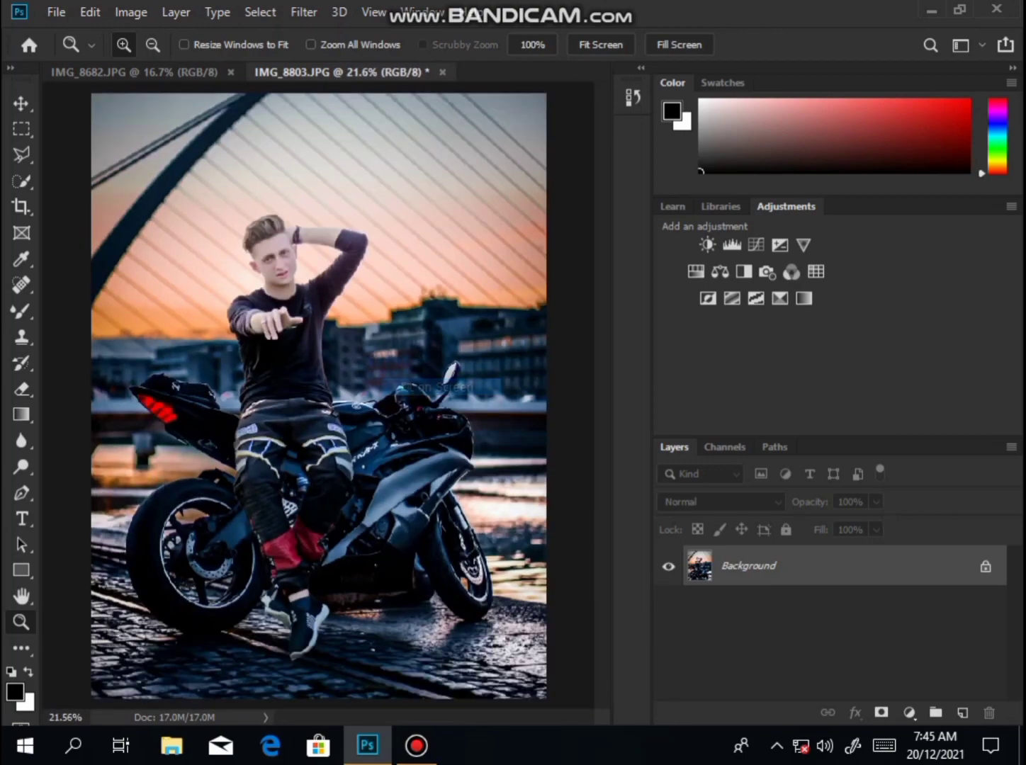
# Add a Selective Color adjustment and, for Whites, set Cyan to -11%, lower Yellow slightly and raise Black slightly
pyautogui.click(822, 700)
pyautogui.click(627, 214)
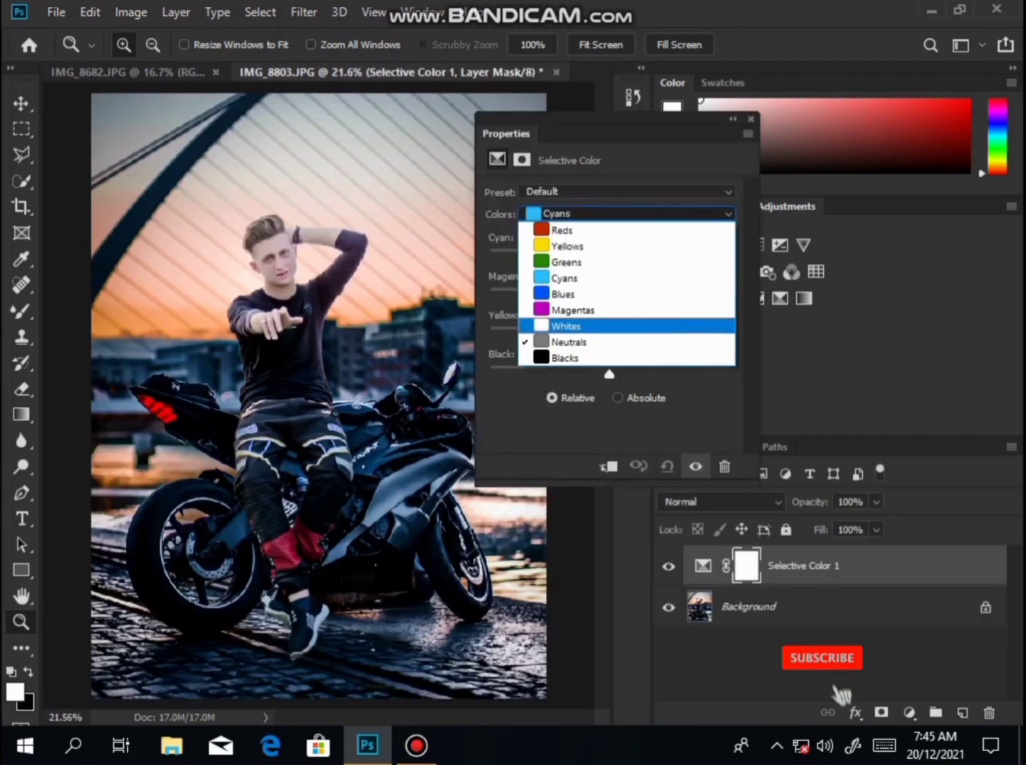
pyautogui.click(610, 325)
pyautogui.moveTo(609, 257)
pyautogui.mouseDown()
pyautogui.moveTo(672, 257)
pyautogui.moveTo(577, 257)
pyautogui.moveTo(596, 257)
pyautogui.mouseUp()
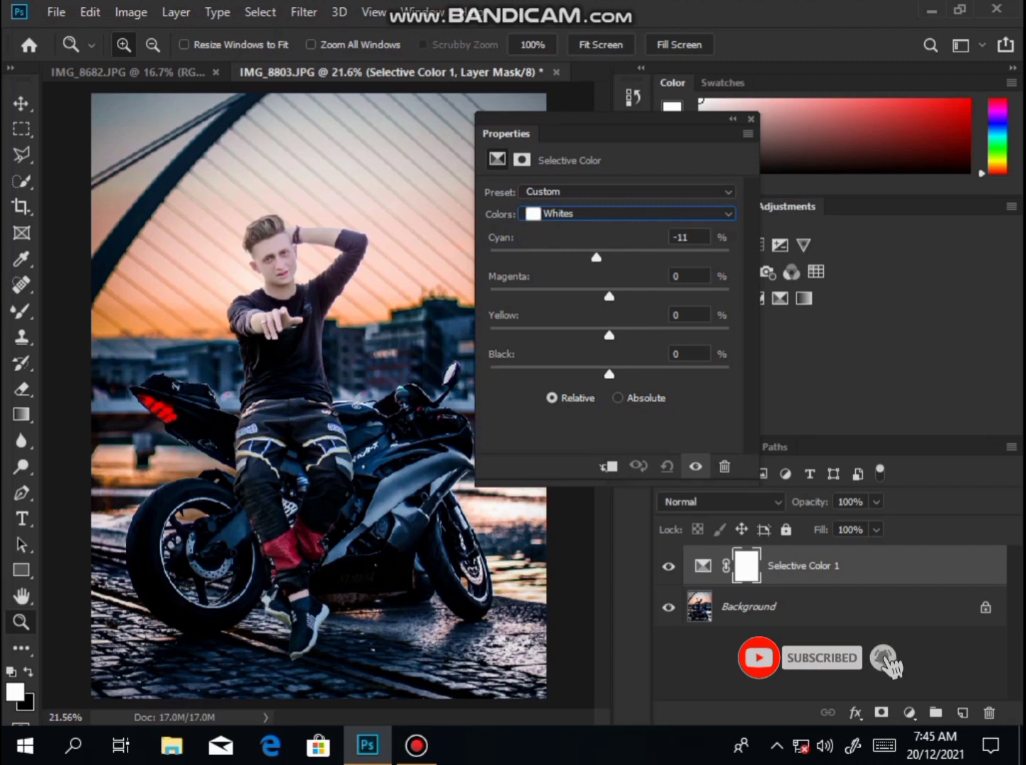
pyautogui.moveTo(609, 335)
pyautogui.mouseDown()
pyautogui.moveTo(561, 335)
pyautogui.moveTo(616, 335)
pyautogui.moveTo(607, 335)
pyautogui.mouseUp()
pyautogui.moveTo(609, 374)
pyautogui.mouseDown()
pyautogui.moveTo(583, 335)
pyautogui.moveTo(612, 374)
pyautogui.mouseUp()
# Fine-tune the Blacks in the Selective Color adjustment and set Neutrals to Cyan -1%, Yellow -2% and Black +2%
pyautogui.click(626, 214)
pyautogui.click(561, 359)
pyautogui.click(627, 214)
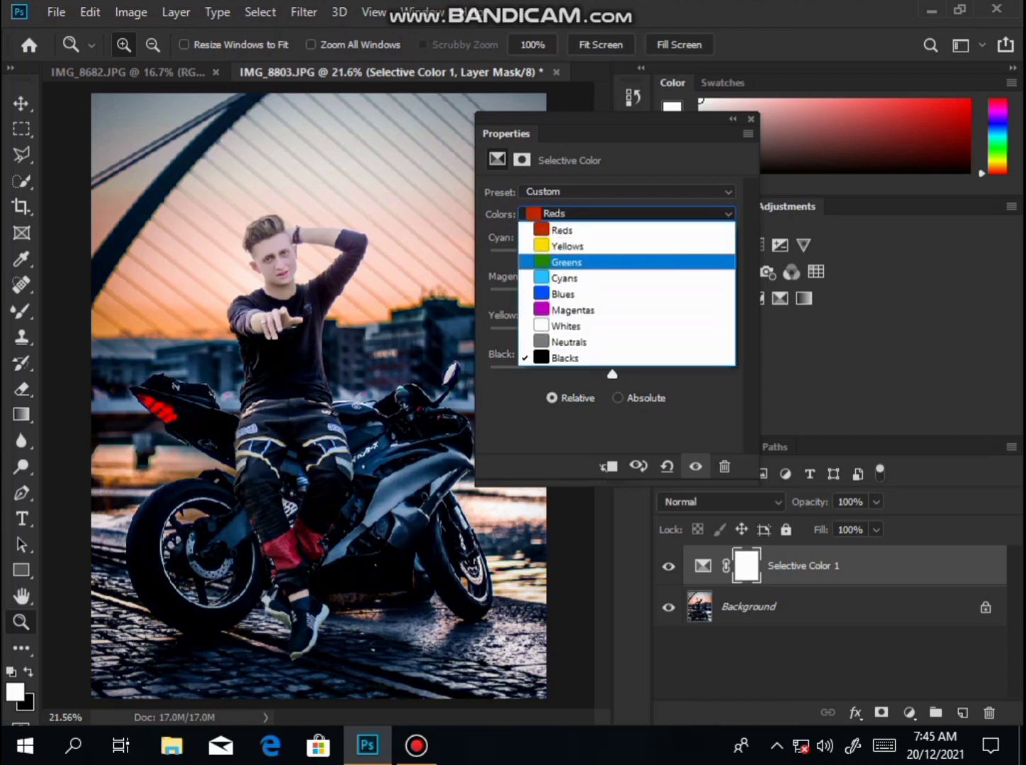
pyautogui.click(561, 342)
pyautogui.moveTo(608, 257); pyautogui.dragTo(614, 257)
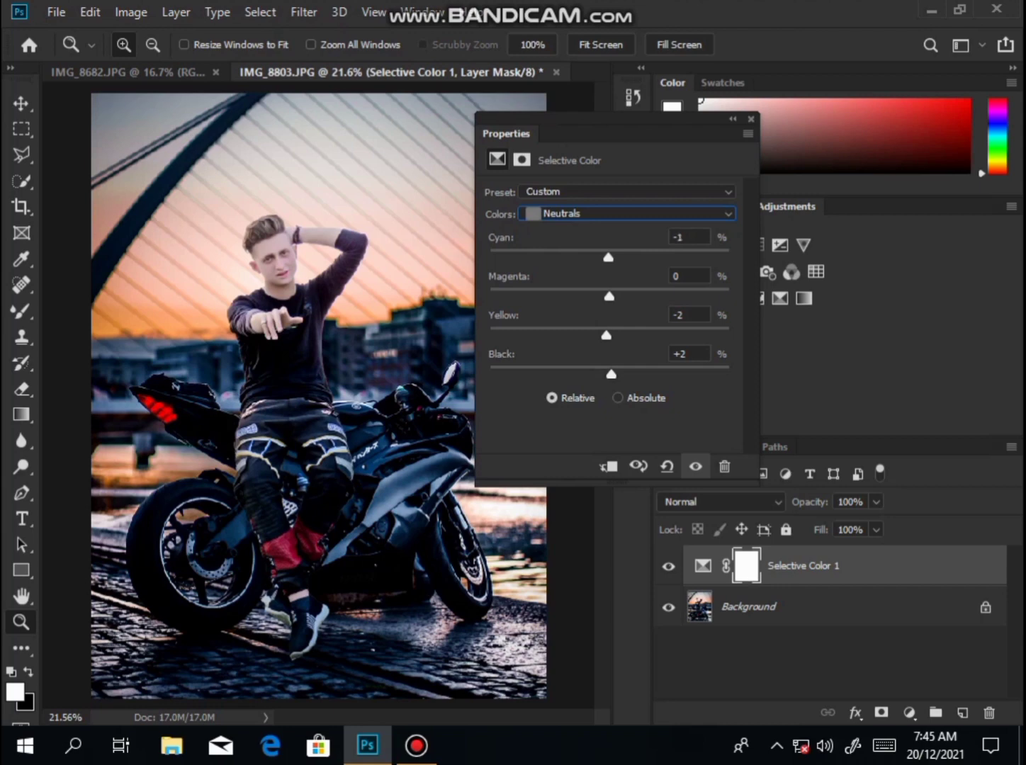
pyautogui.click(751, 119)
# Add an Exposure adjustment with exposure +0.11, offset +0.0042 and gamma 0.96, and compare the image without it
pyautogui.click(779, 245)
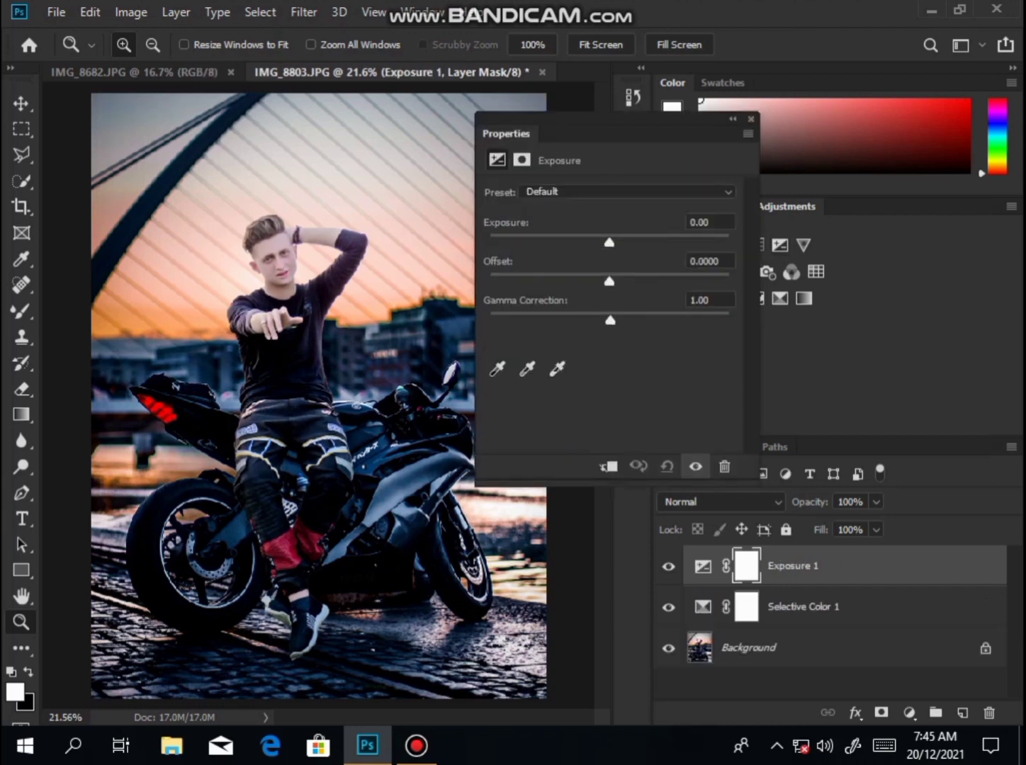
pyautogui.moveTo(608, 242); pyautogui.dragTo(609, 282)
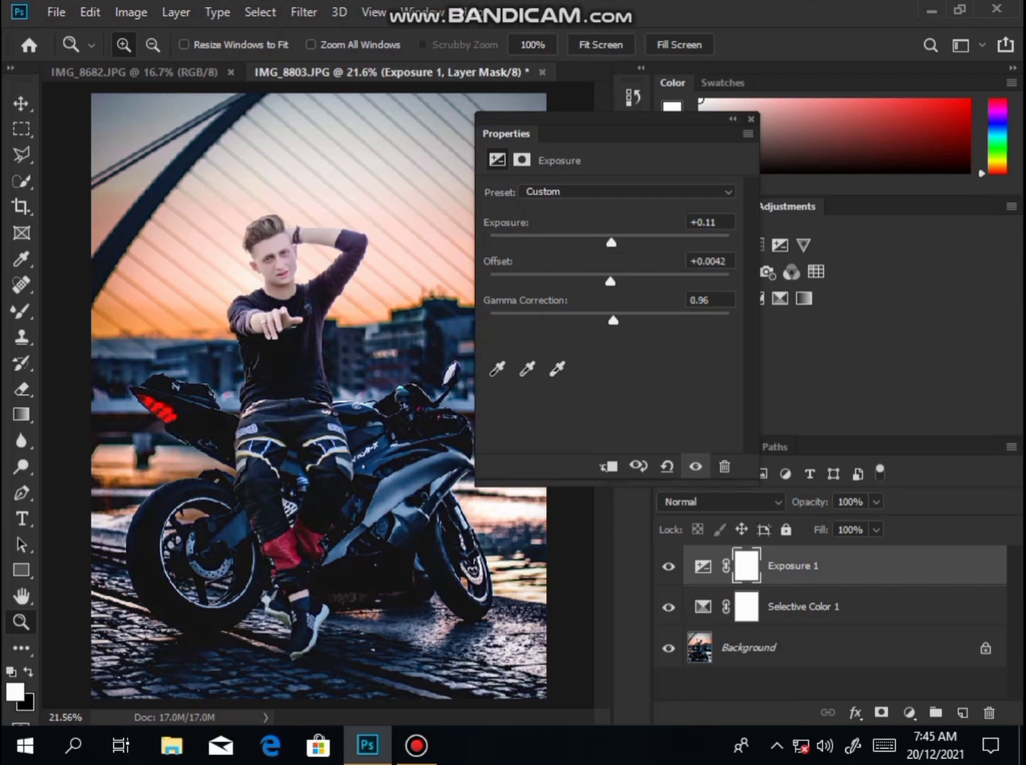
pyautogui.click(751, 119)
pyautogui.click(668, 567)
pyautogui.click(668, 567)
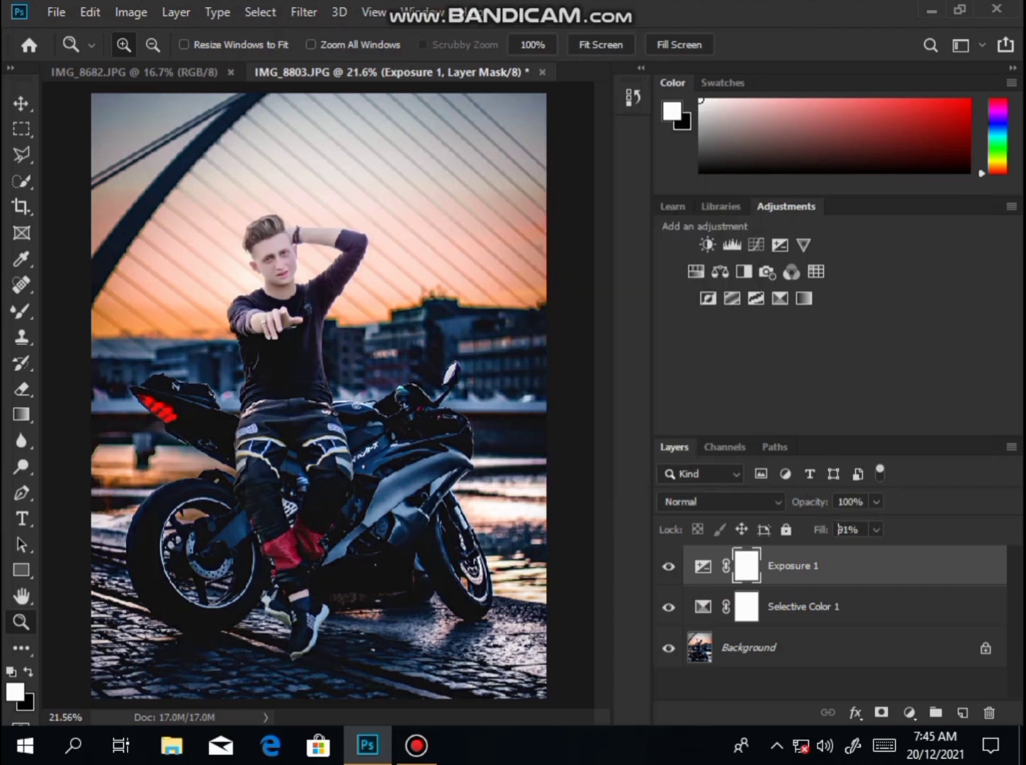
# Set the Exposure layer's fill to 43% and merge all visible layers
pyautogui.click(839, 529)
pyautogui.write('44')
pyautogui.press('Return')
pyautogui.rightClick(796, 567)
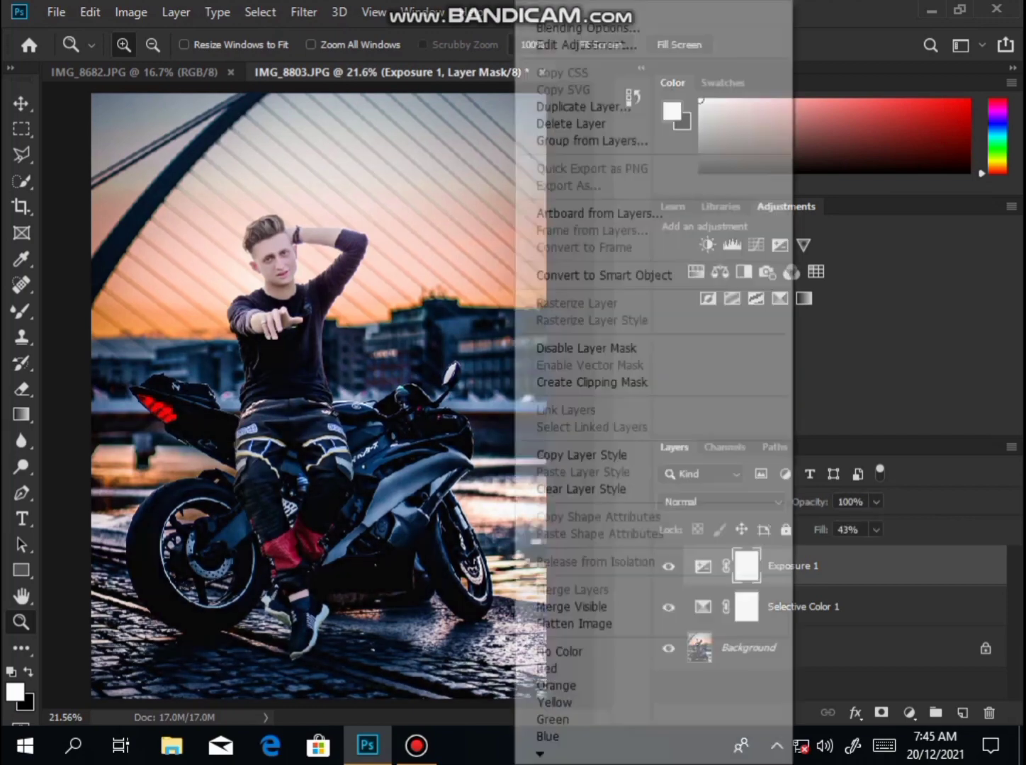
pyautogui.click(765, 606)
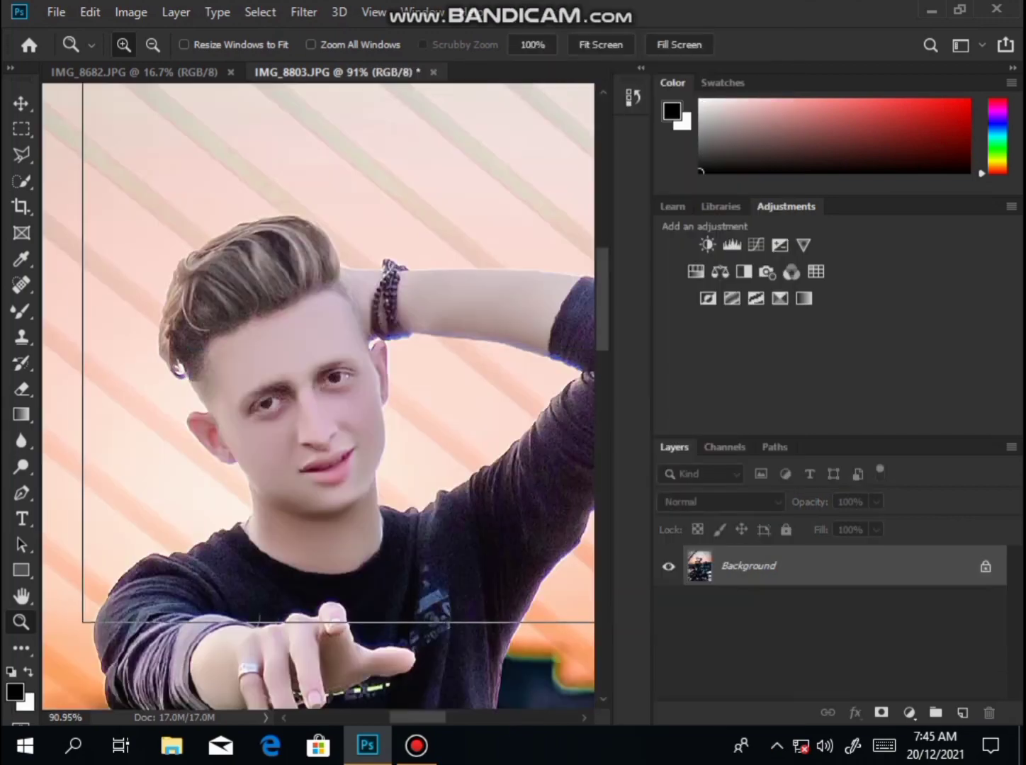
# Select the skin of the man's face, neck and pointing hand with Quick Selection and feather the selection by 2 pixels
pyautogui.rightClick(347, 320)
pyautogui.click(364, 330)
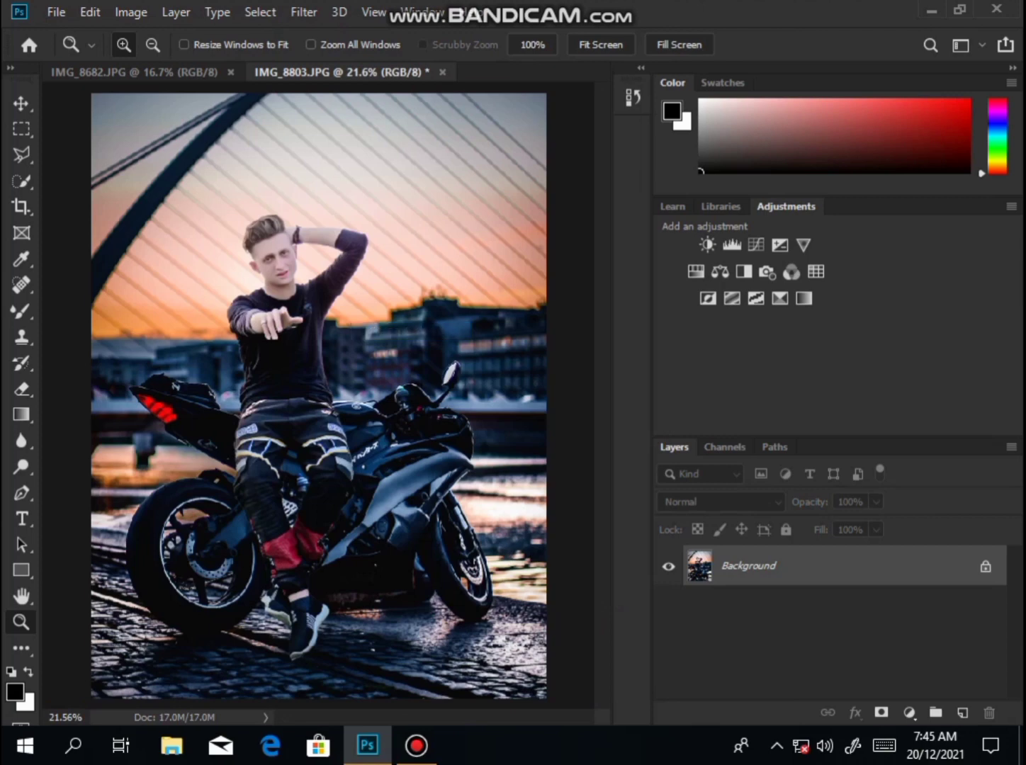
pyautogui.moveTo(183, 204); pyautogui.dragTo(433, 375)
pyautogui.press('w')
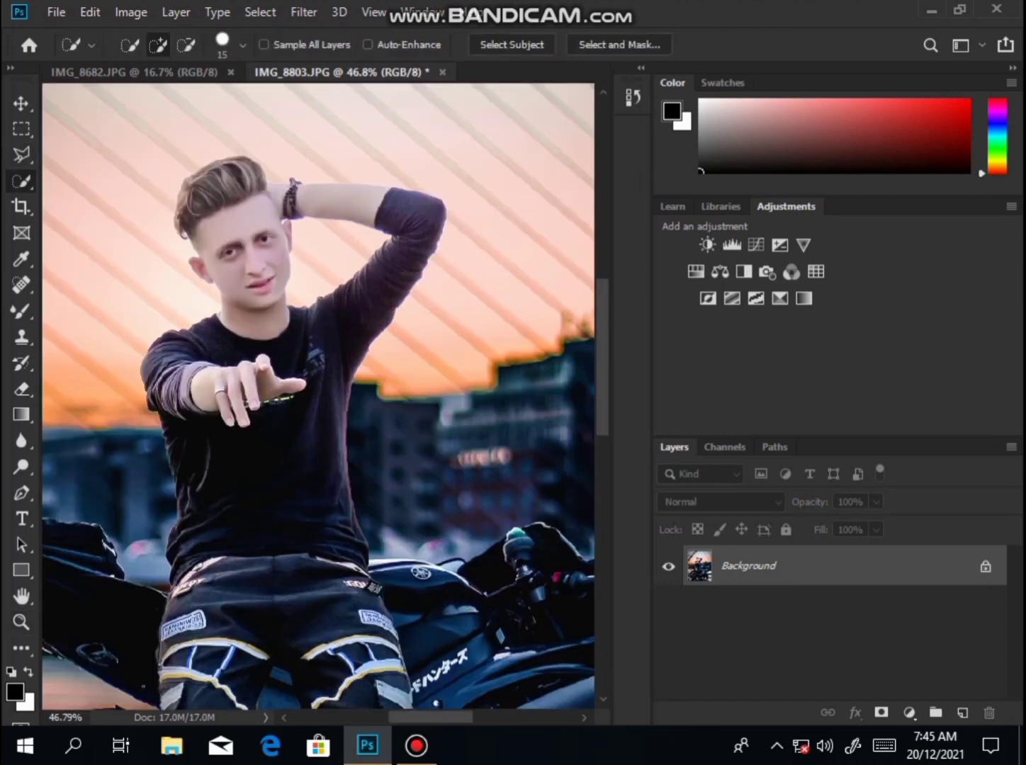
pyautogui.moveTo(255, 267); pyautogui.dragTo(269, 322)
pyautogui.press('[')
pyautogui.press('[')
pyautogui.moveTo(207, 389); pyautogui.dragTo(287, 386)
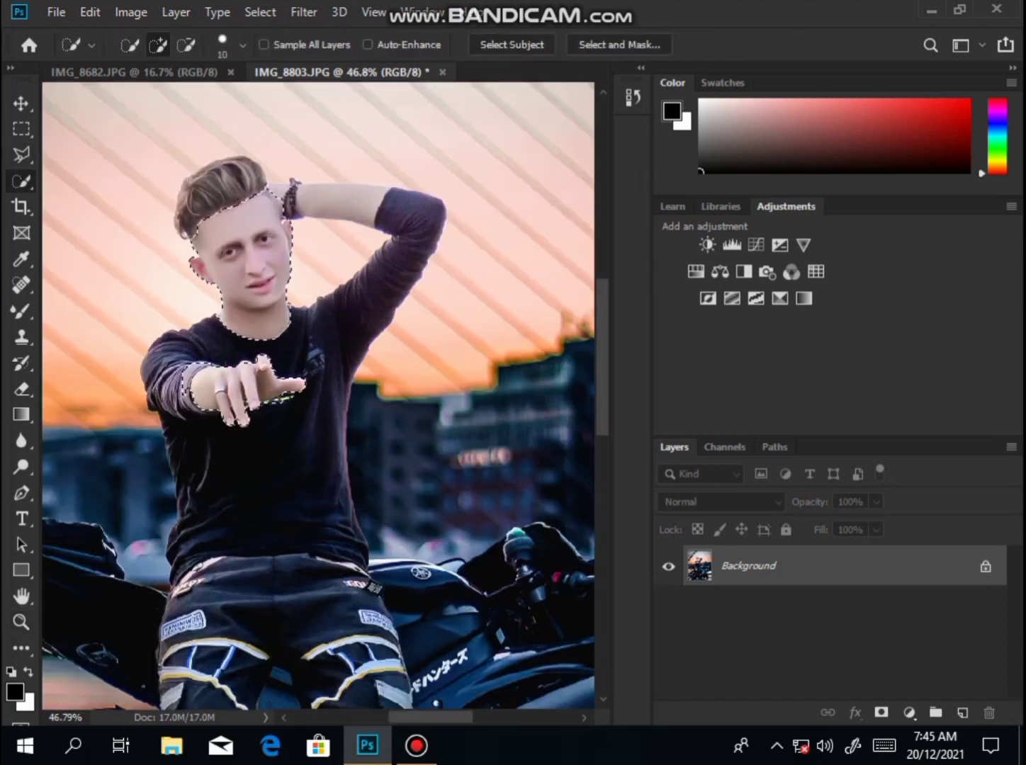
pyautogui.rightClick(321, 185)
pyautogui.click(364, 229)
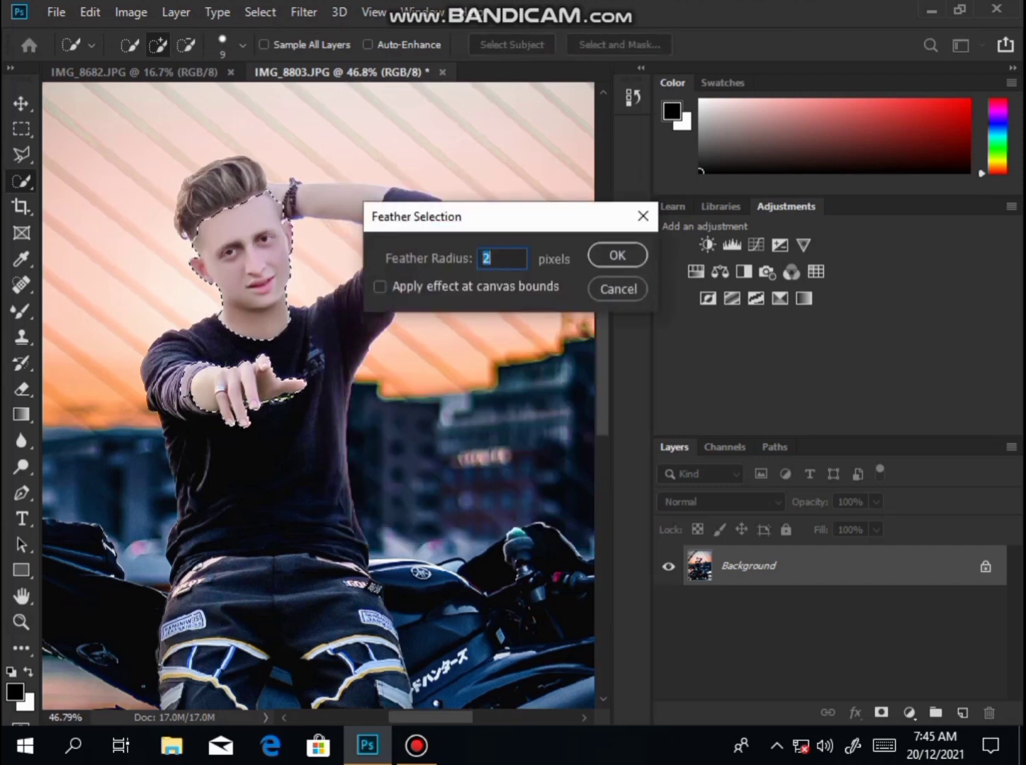
pyautogui.click(617, 255)
# Brighten the selected skin with a Selective Color adjustment setting the Black of Yellows to -100%, and merge the visible layers
pyautogui.click(780, 298)
pyautogui.click(627, 213)
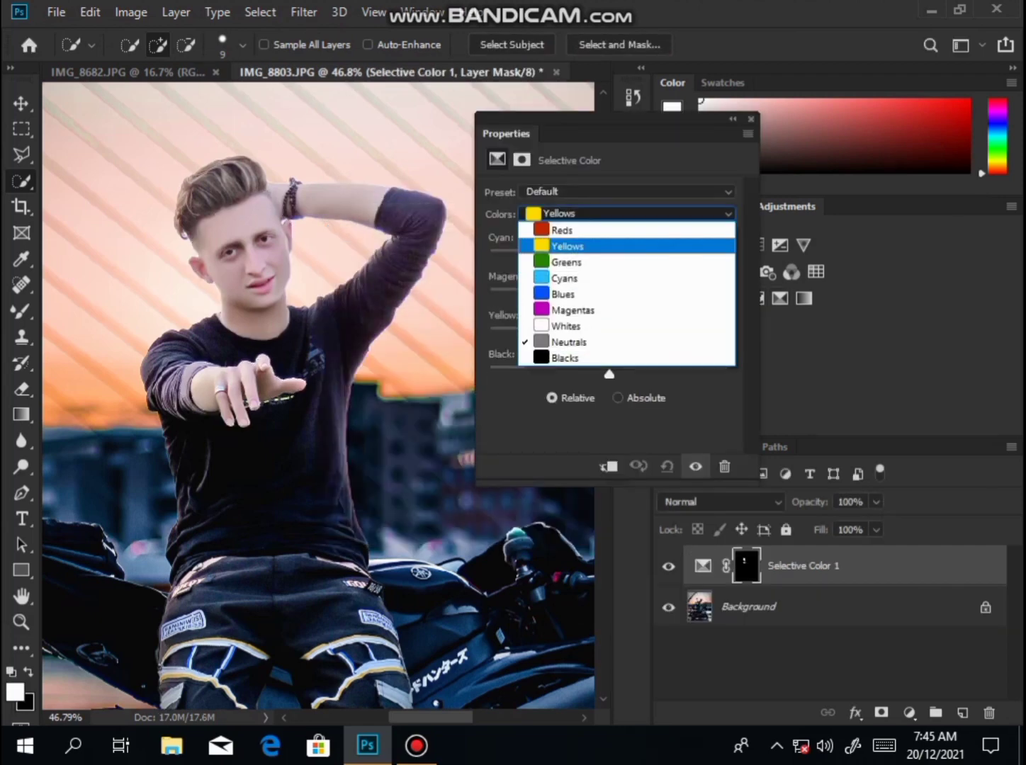
pyautogui.click(595, 245)
pyautogui.moveTo(609, 374); pyautogui.dragTo(489, 374)
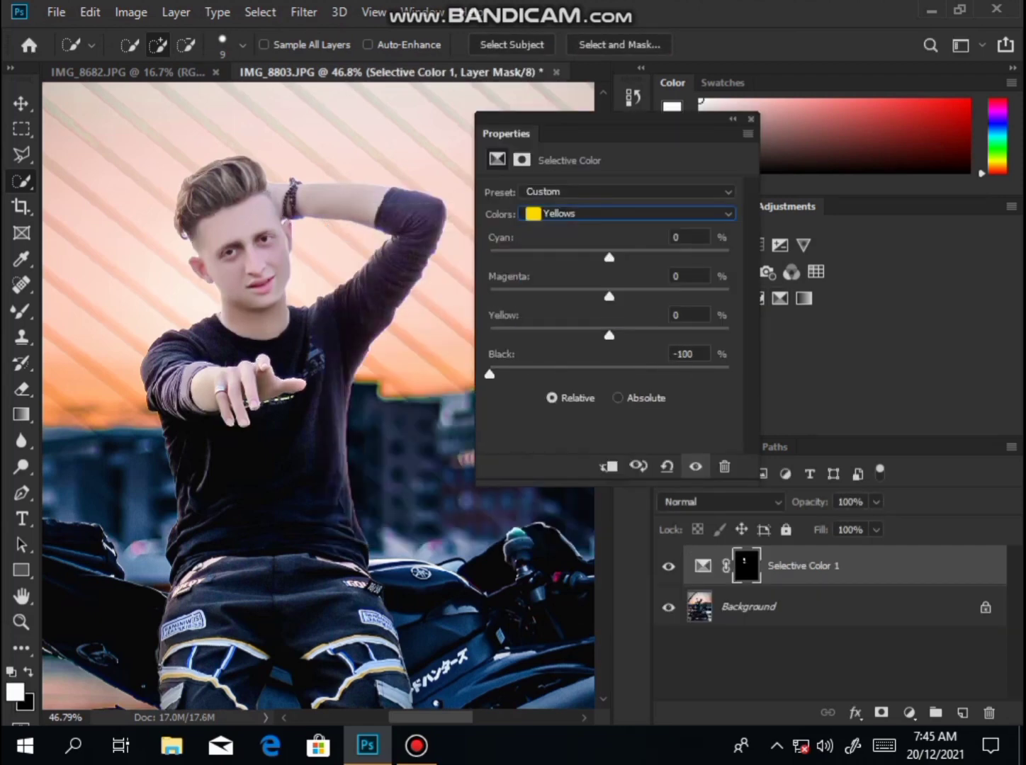
pyautogui.click(751, 119)
pyautogui.rightClick(816, 567)
pyautogui.click(765, 606)
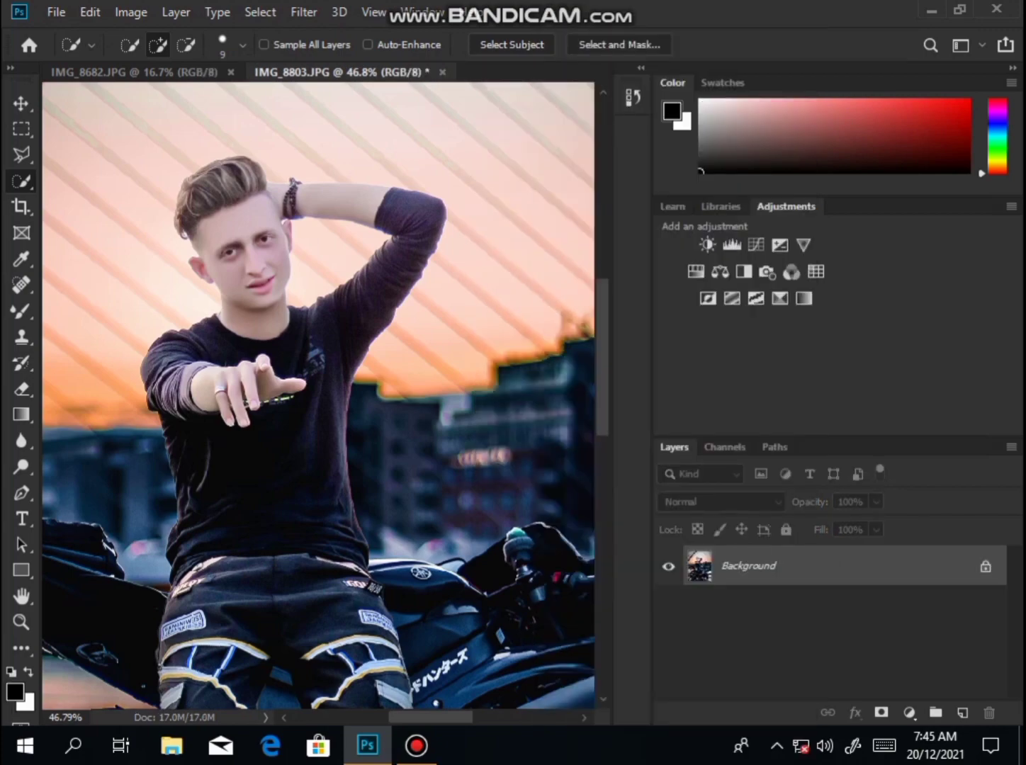
# Lower the Blacks of the merged image with the Camera Raw filter
pyautogui.click(21, 622)
pyautogui.hotkey('ctrl', '0')
pyautogui.click(304, 12)
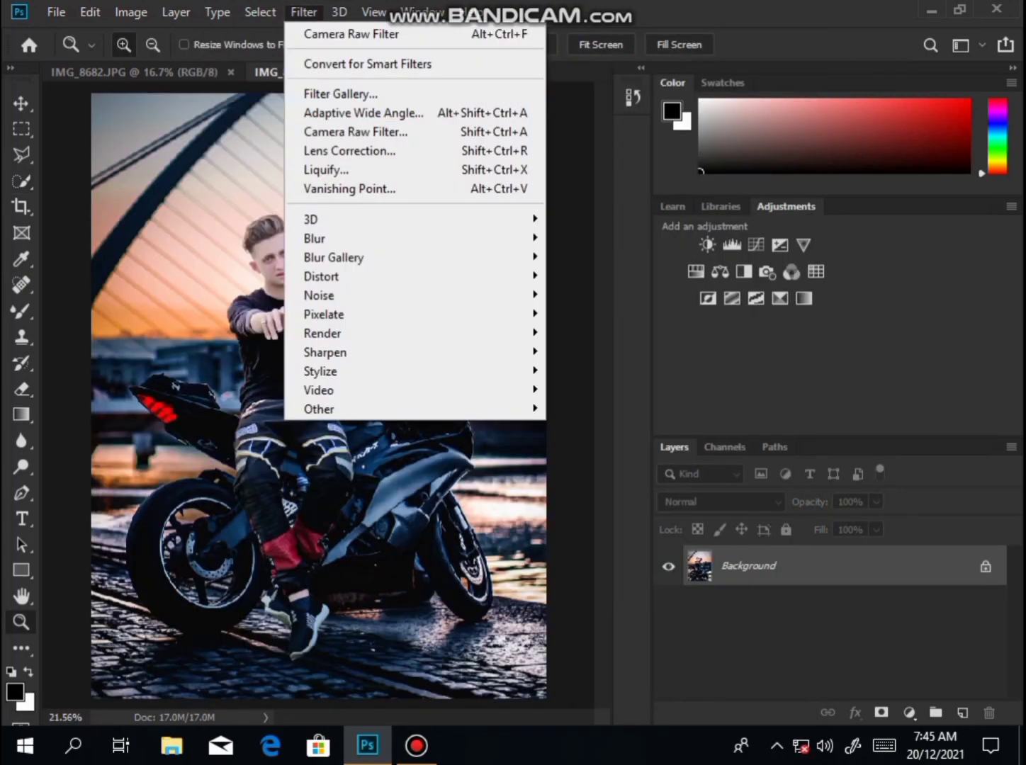
pyautogui.click(355, 128)
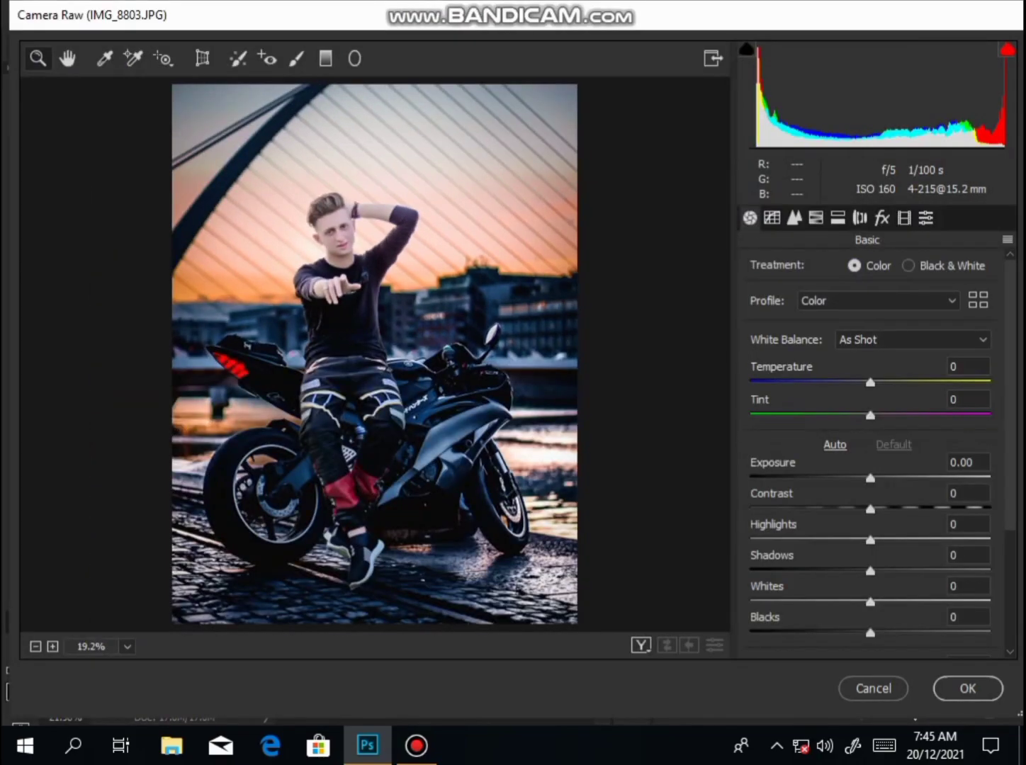
pyautogui.moveTo(869, 633); pyautogui.dragTo(849, 632)
# Adjust the HSL saturation of the warm tones in Camera Raw and set the Blue Primary saturation to +1
pyautogui.click(772, 217)
pyautogui.scroll(-1, 870, 460)
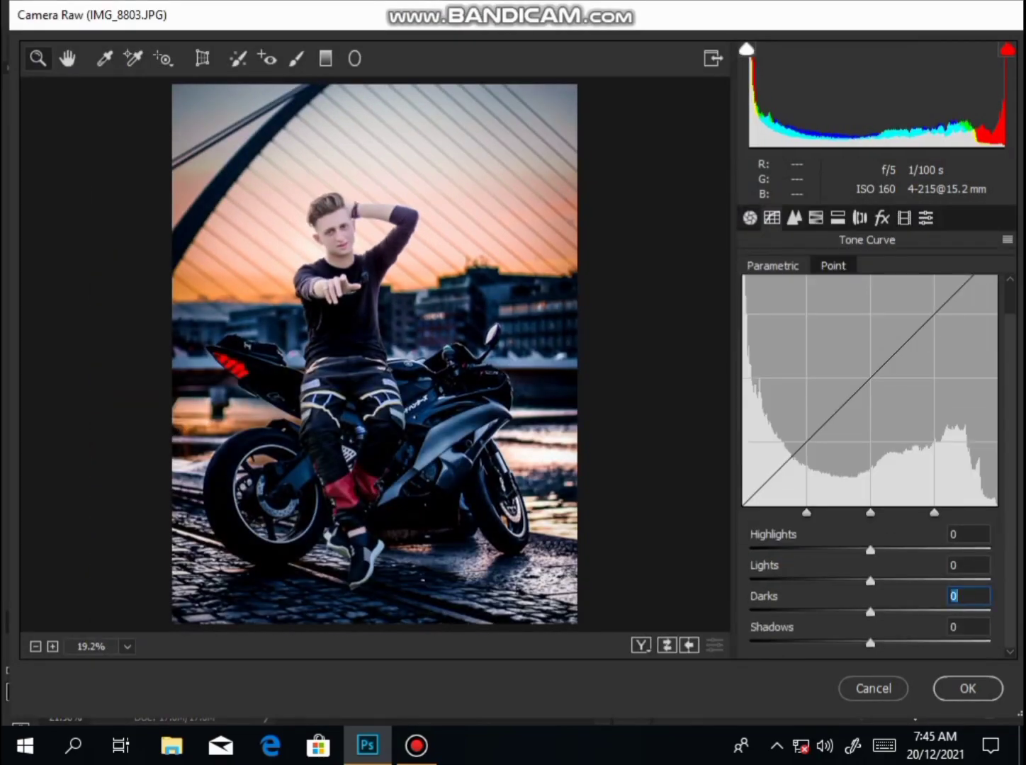
pyautogui.click(816, 217)
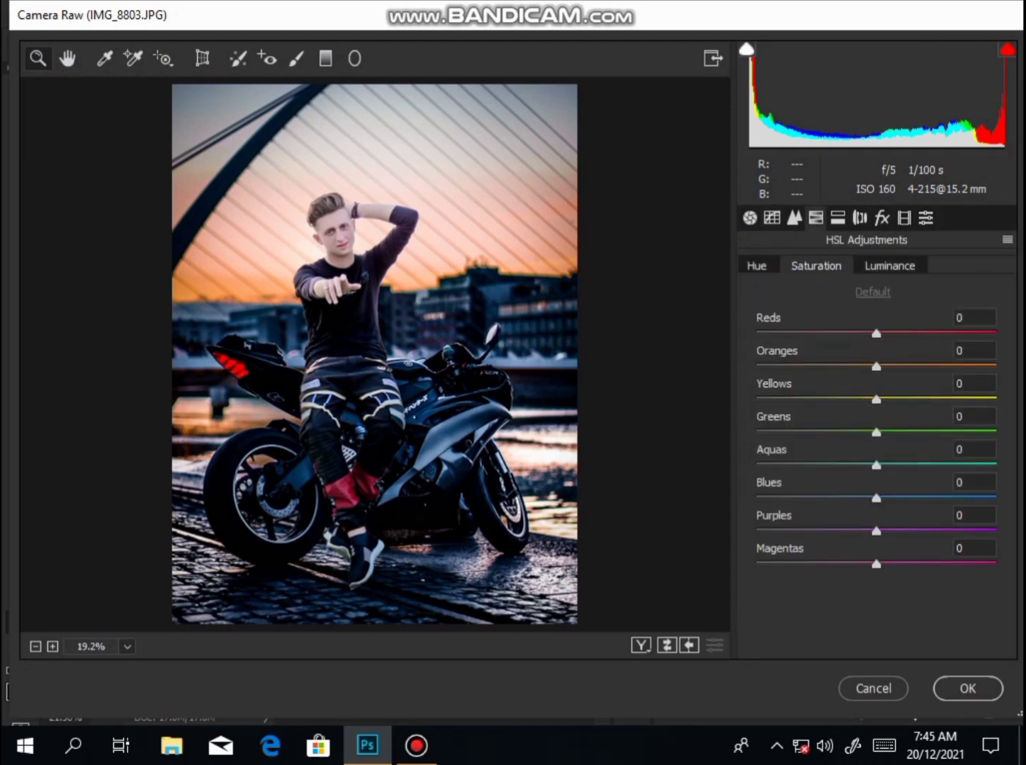
pyautogui.moveTo(876, 333); pyautogui.dragTo(886, 366)
pyautogui.click(890, 266)
pyautogui.click(882, 218)
pyautogui.click(904, 217)
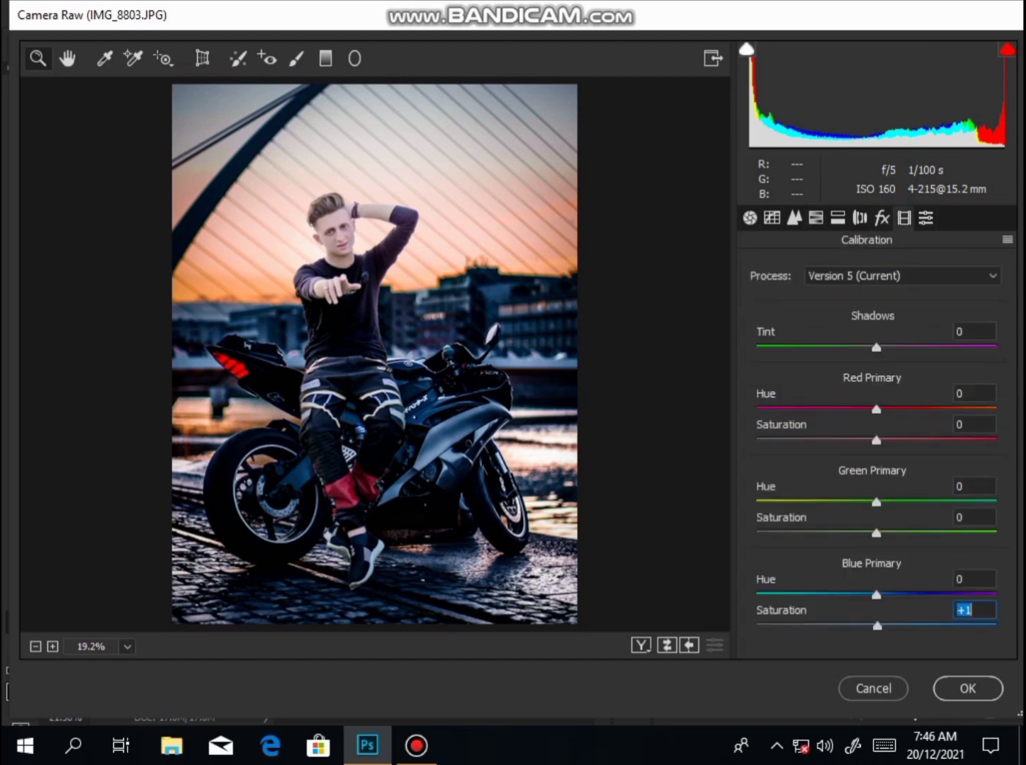
# Set the post-crop vignetting amount to -9 and apply the Camera Raw filter
pyautogui.click(881, 218)
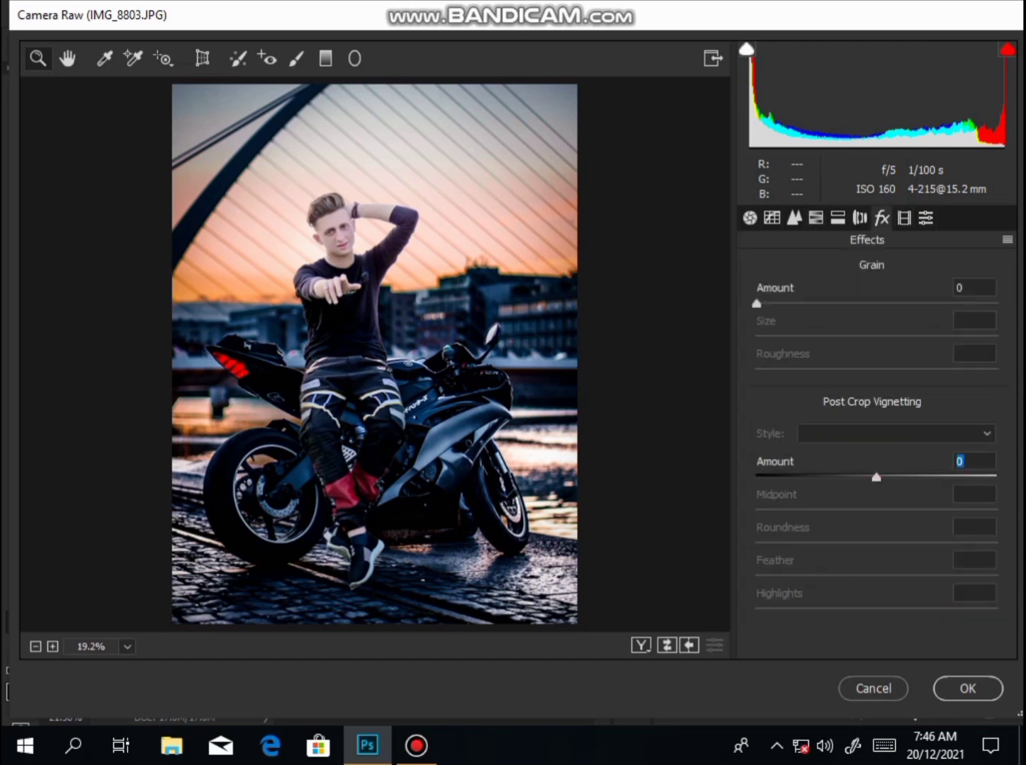
pyautogui.write('-9')
pyautogui.press('Return')
pyautogui.click(967, 689)
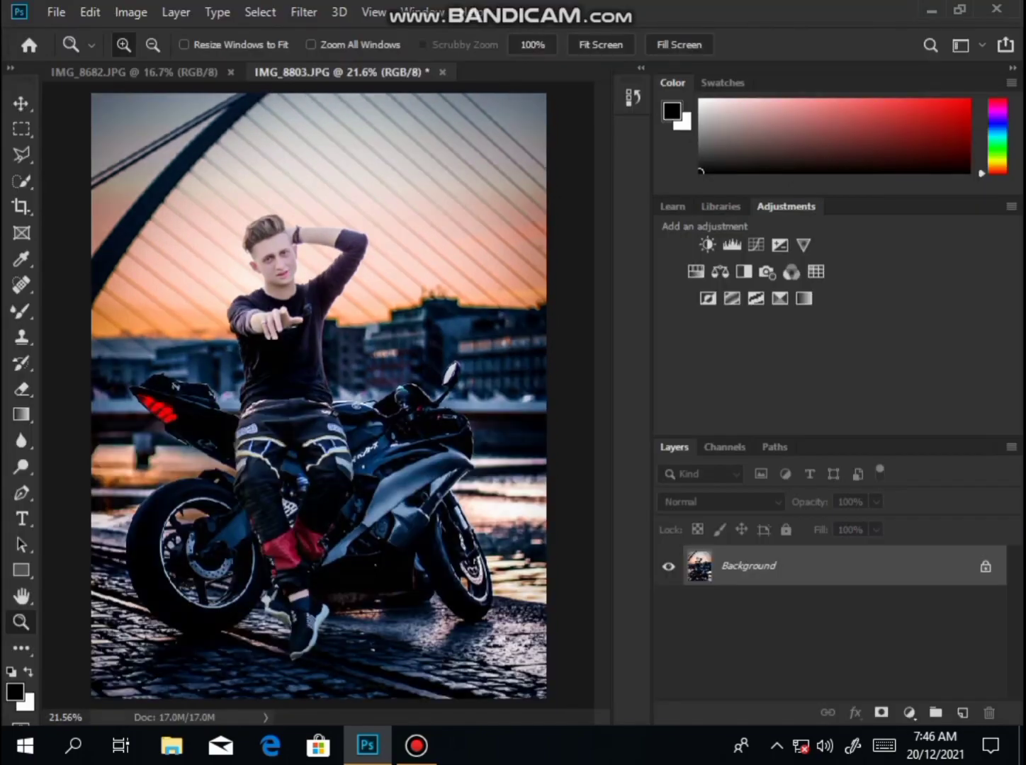
pyautogui.click(415, 745)
pyautogui.click(416, 745)
# Place the S.R (27) light flare from the TOP 3 Presets folder as an embedded image, scaled to 151.39% beside the man
pyautogui.click(56, 12)
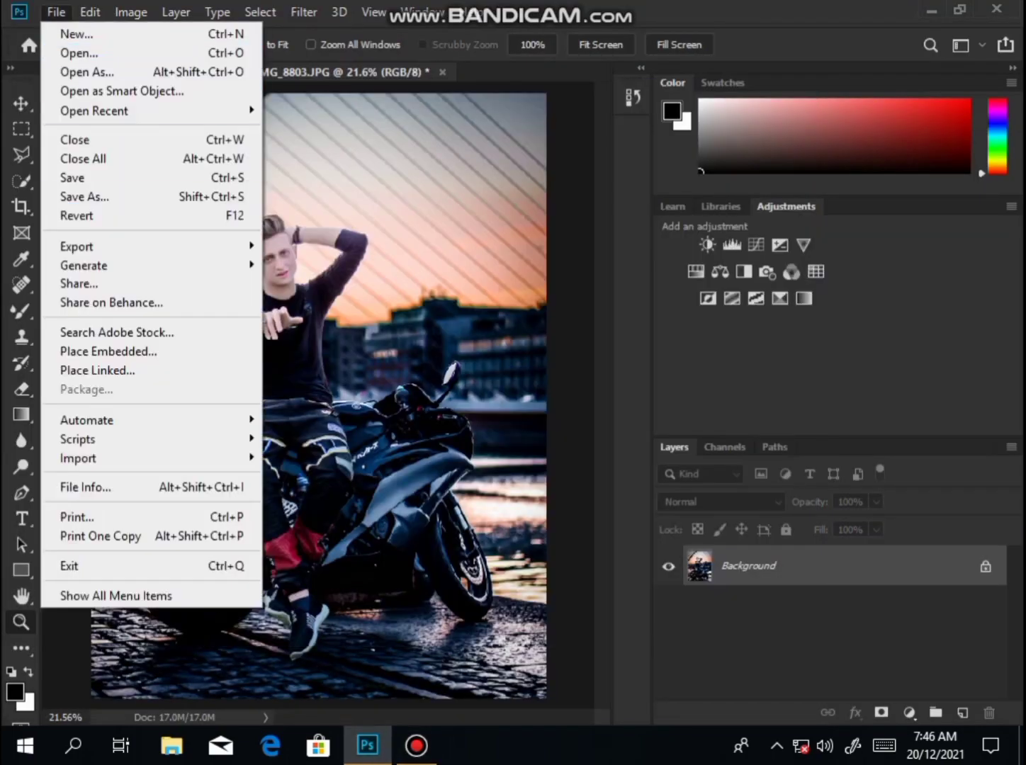
pyautogui.click(137, 350)
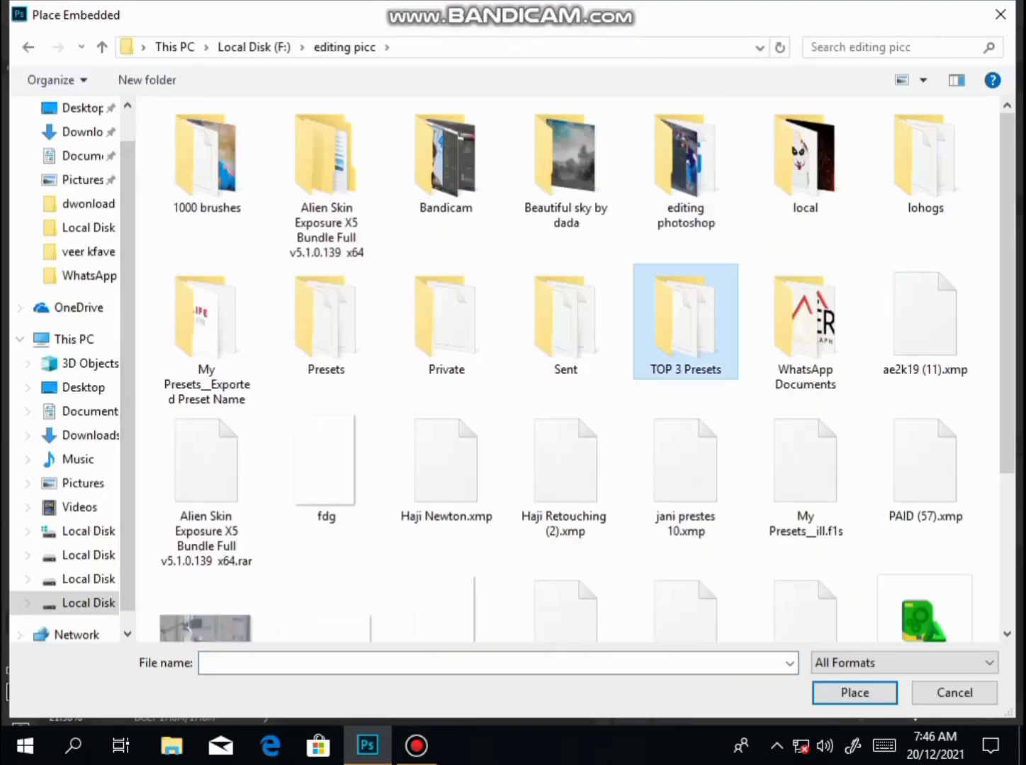
pyautogui.doubleClick(687, 332)
pyautogui.click(924, 400)
pyautogui.doubleClick(924, 401)
pyautogui.moveTo(343, 392); pyautogui.dragTo(242, 264)
pyautogui.moveTo(280, 329)
pyautogui.mouseDown()
pyautogui.moveTo(334, 383)
pyautogui.moveTo(285, 349)
pyautogui.mouseUp()
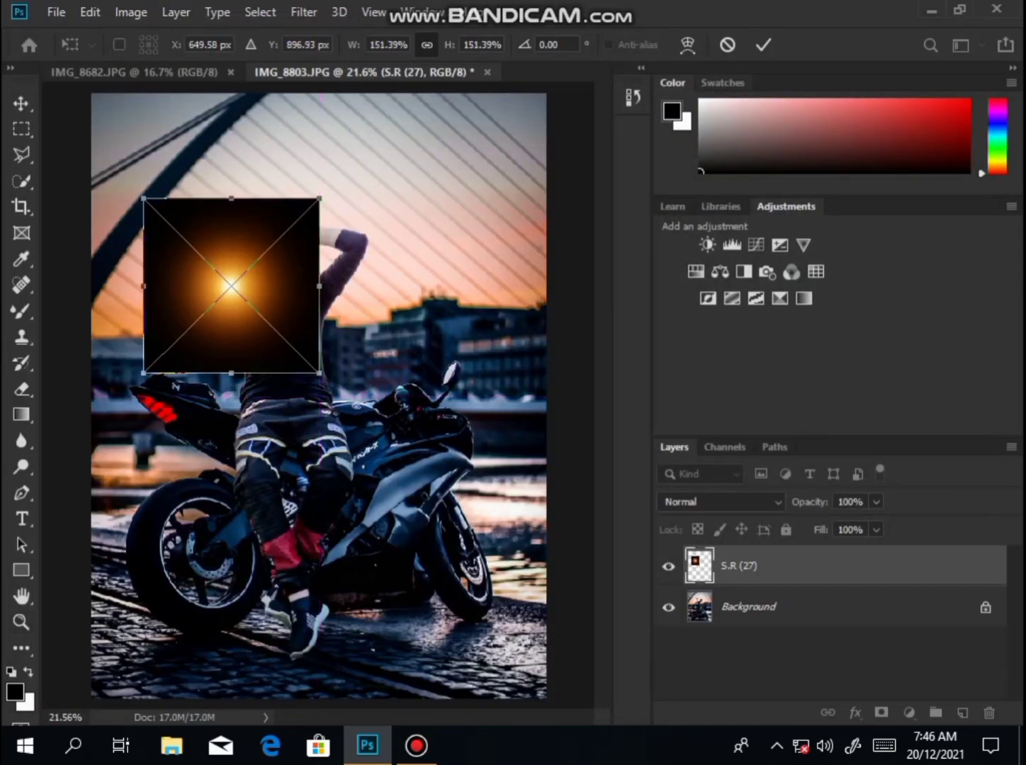
pyautogui.click(763, 44)
# Set the flare layer's blend mode to Screen and reposition the flare around the man with transform controls shown
pyautogui.click(719, 501)
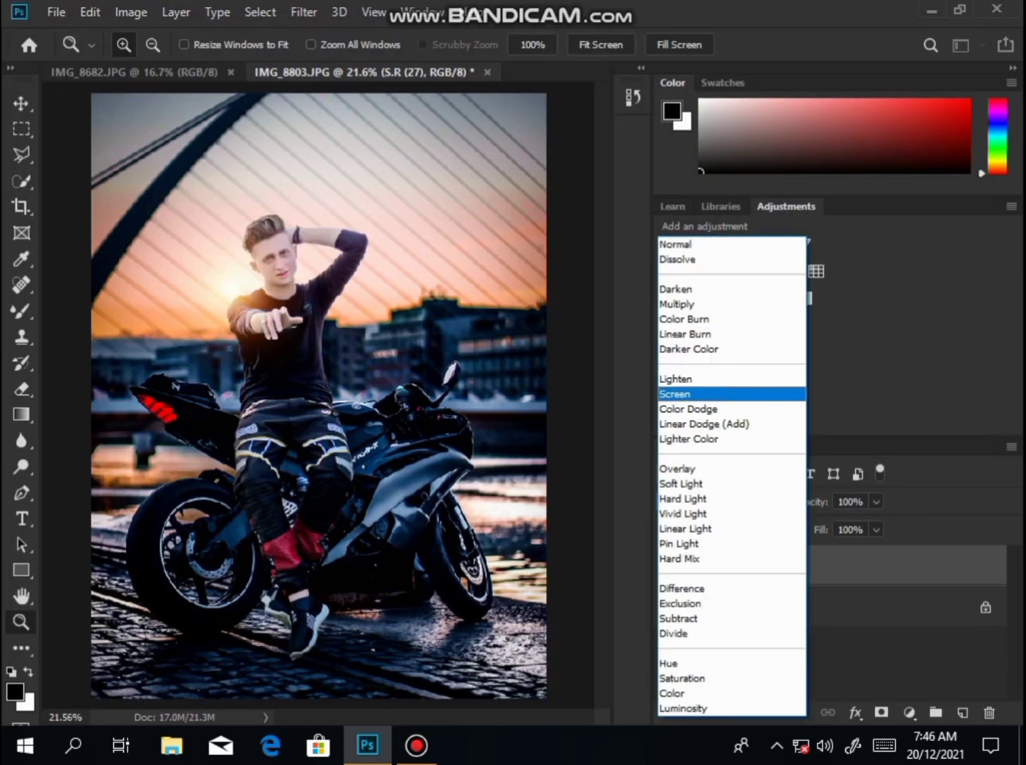
pyautogui.click(698, 392)
pyautogui.click(21, 103)
pyautogui.moveTo(231, 229); pyautogui.dragTo(204, 221)
pyautogui.click(271, 45)
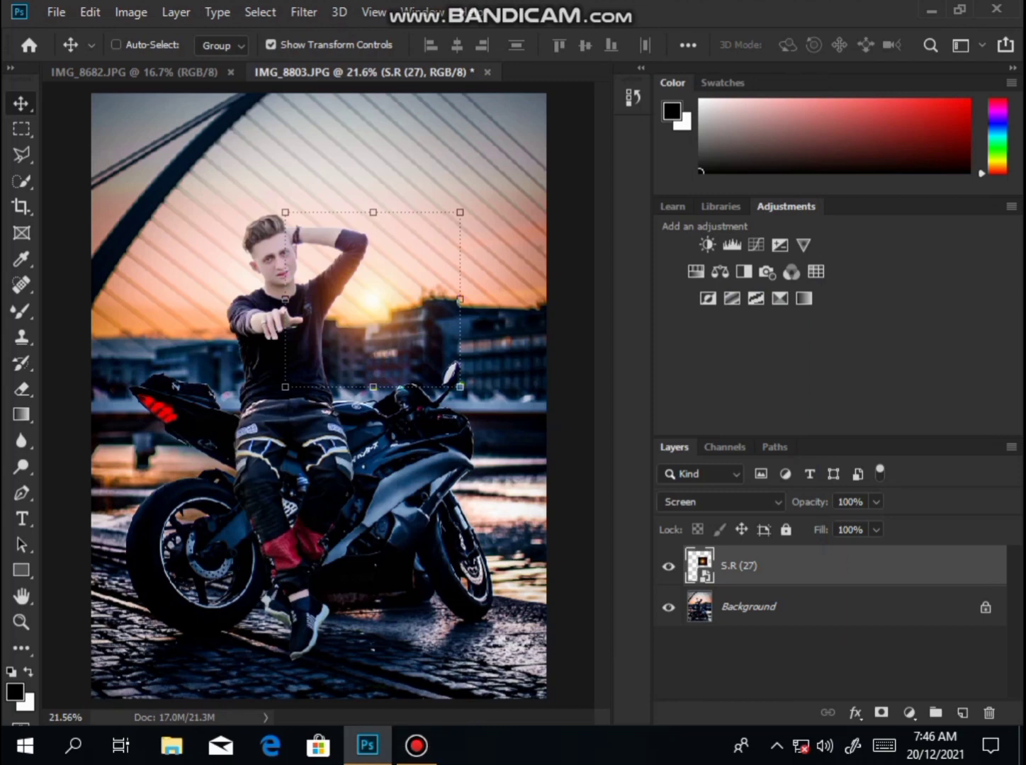
# Scale the flare to 161.72%, move it over the horizon beside the man's pointing arm, and hide the transform controls
pyautogui.hotkey('ctrl', 't')
pyautogui.moveTo(460, 386); pyautogui.dragTo(472, 397)
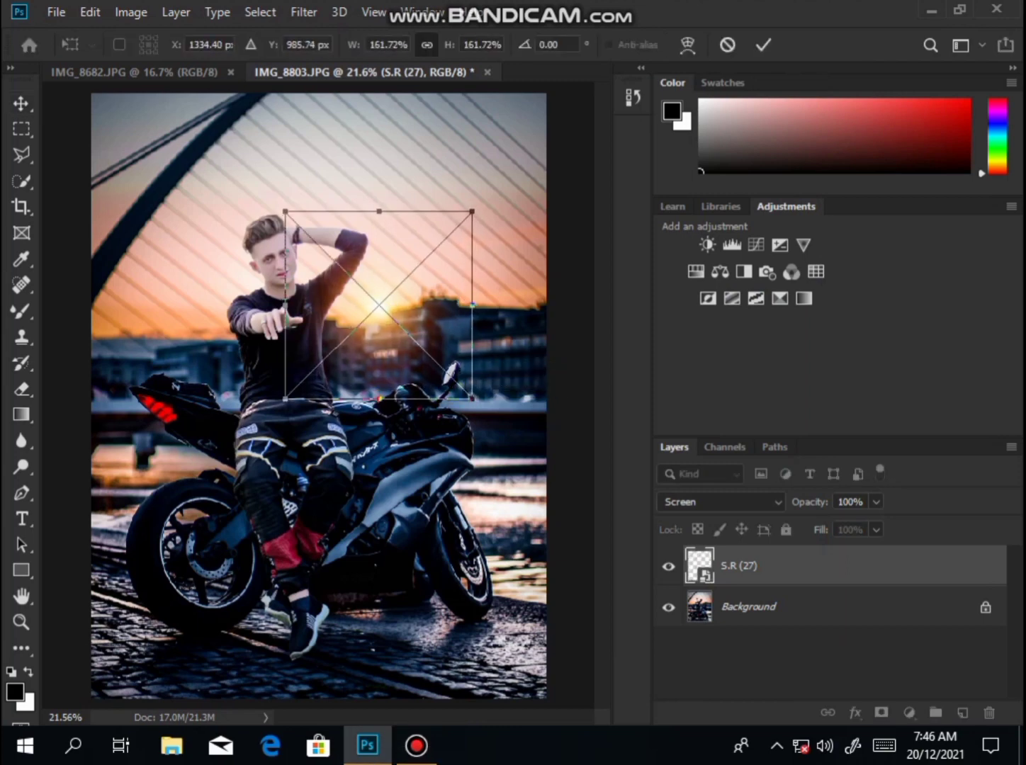
pyautogui.moveTo(472, 329); pyautogui.dragTo(286, 326)
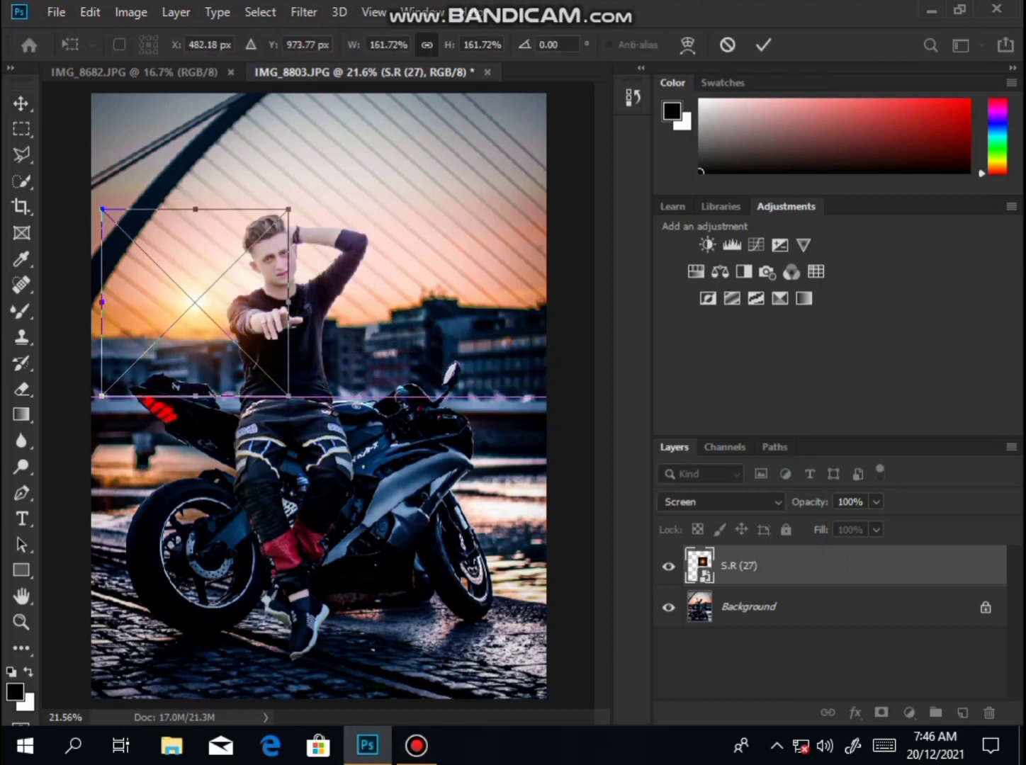
pyautogui.press('Return')
pyautogui.click(270, 45)
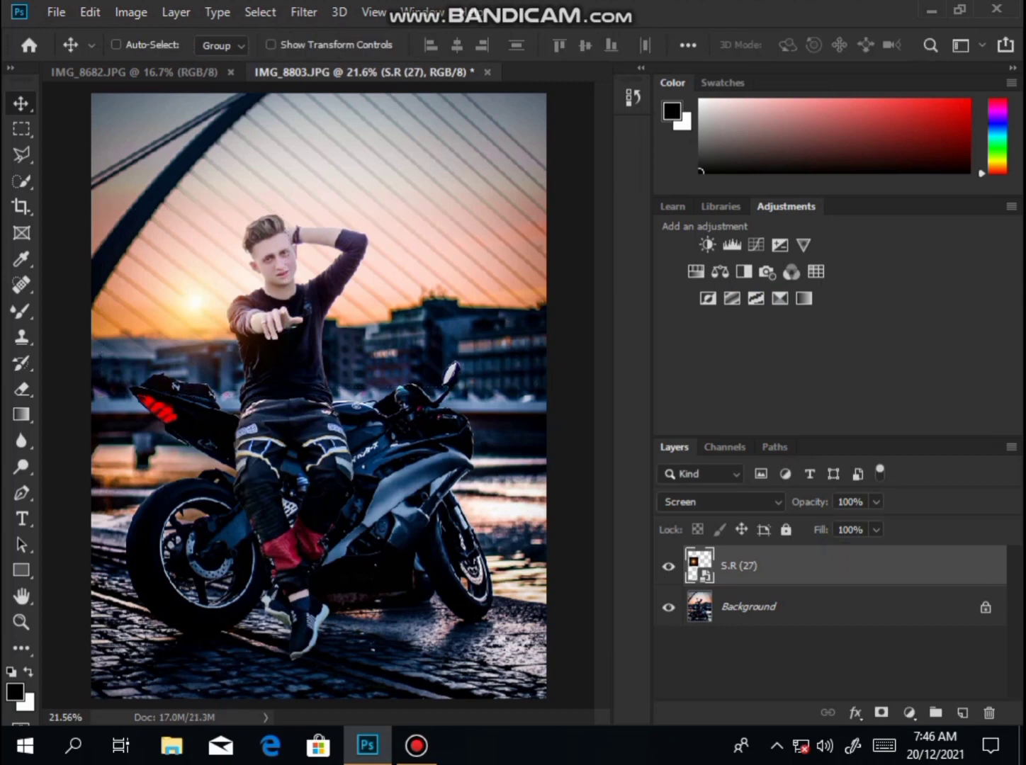
# Nudge the flare beside the man's shoulder and inspect how it blends with him up close
pyautogui.moveTo(261, 219); pyautogui.dragTo(267, 220)
pyautogui.moveTo(200, 302); pyautogui.dragTo(196, 301)
pyautogui.click(21, 622)
pyautogui.moveTo(185, 222); pyautogui.dragTo(333, 406)
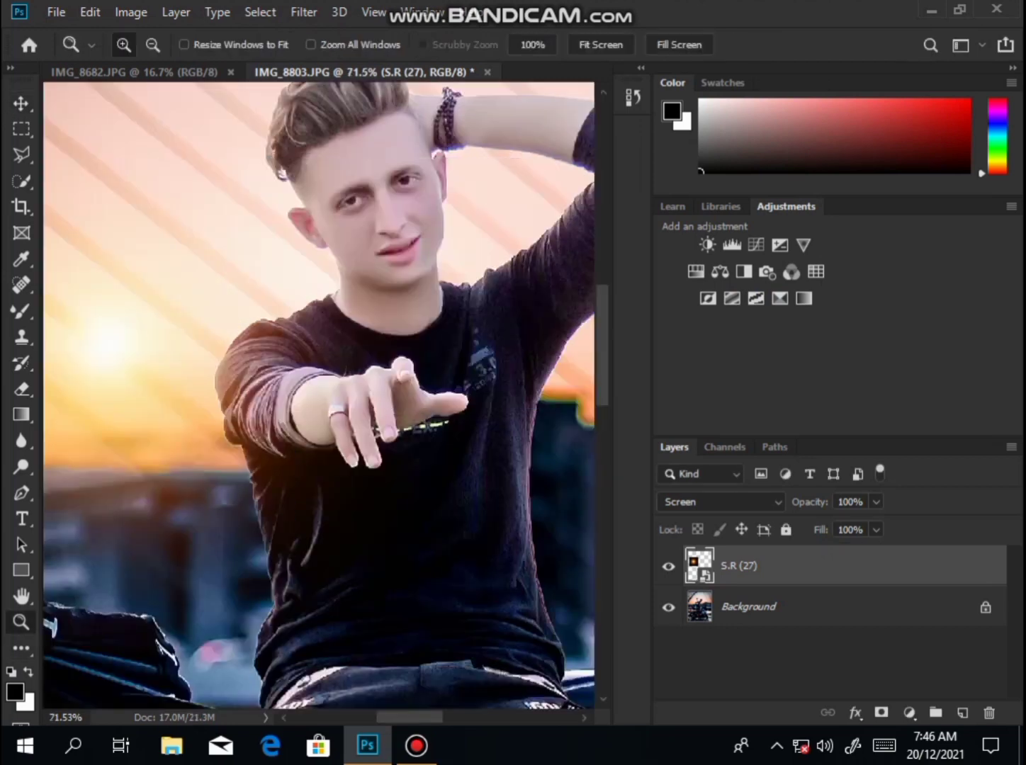
pyautogui.rightClick(328, 391)
pyautogui.click(361, 401)
# Reposition the flare beside the man's shoulder and scale it to 173.38%
pyautogui.click(21, 103)
pyautogui.moveTo(233, 190); pyautogui.dragTo(224, 177)
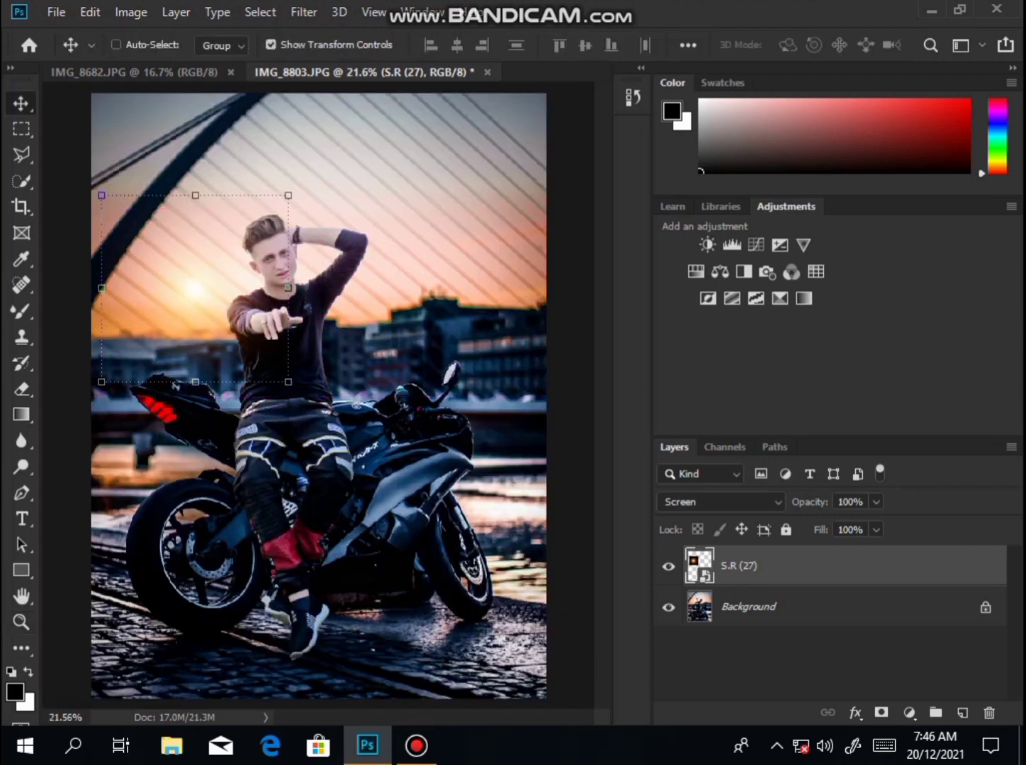
pyautogui.moveTo(288, 194)
pyautogui.mouseDown()
pyautogui.moveTo(316, 167)
pyautogui.moveTo(257, 211)
pyautogui.moveTo(279, 180)
pyautogui.moveTo(270, 190)
pyautogui.mouseUp()
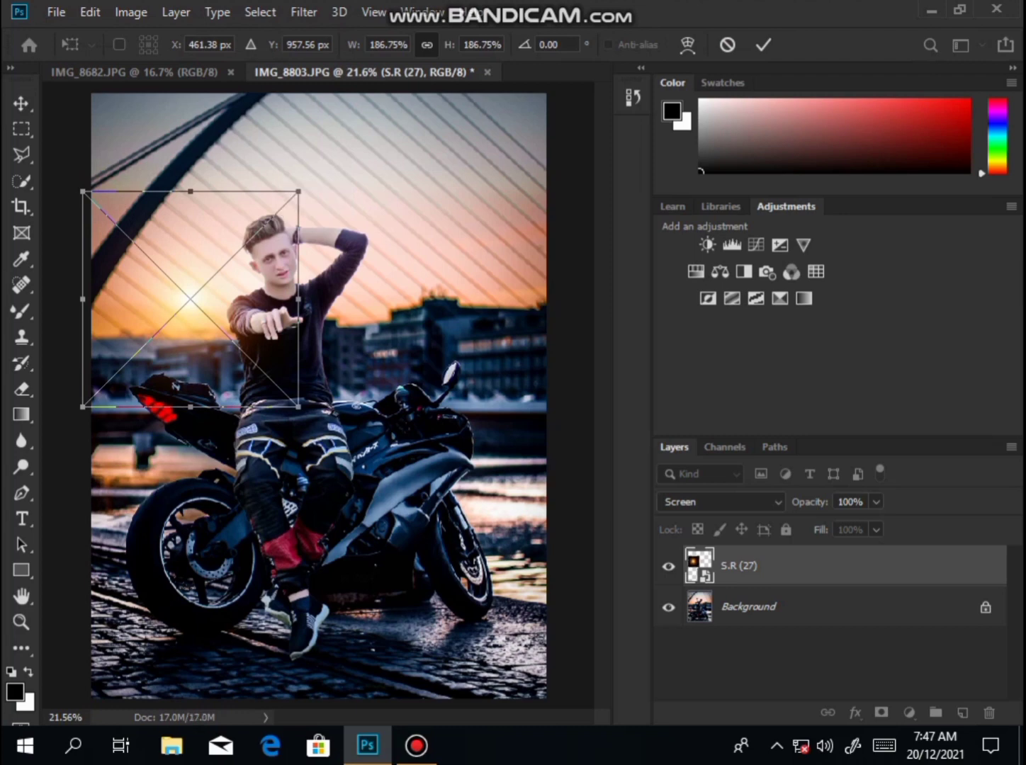
pyautogui.moveTo(83, 192); pyautogui.dragTo(97, 206)
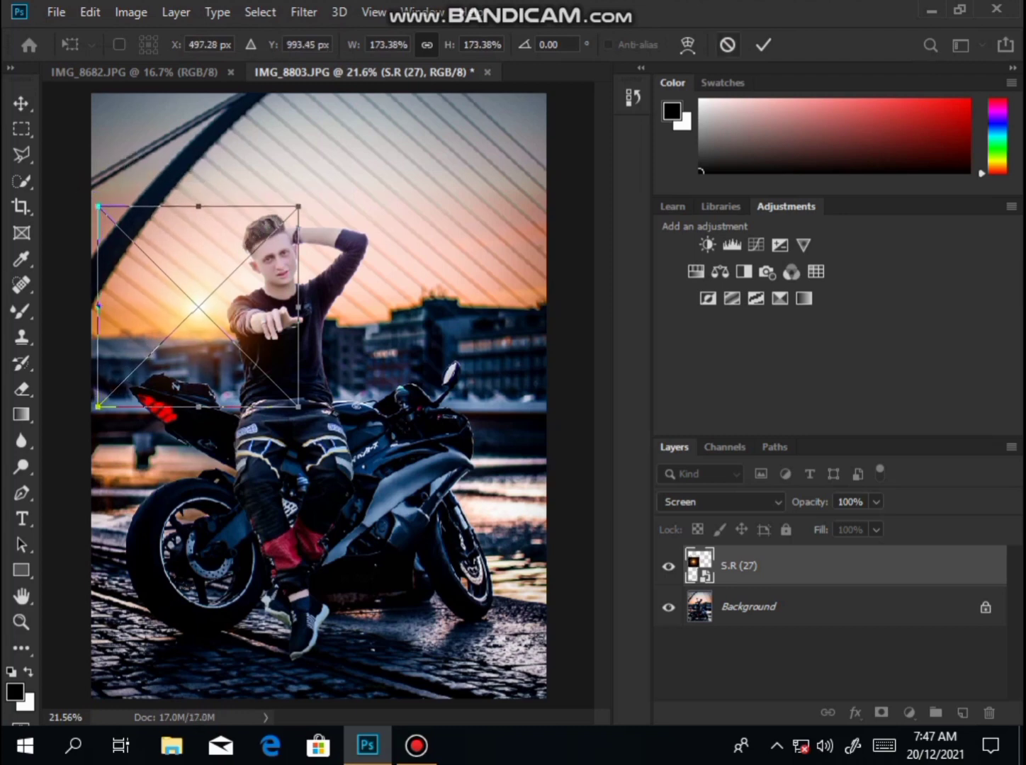
pyautogui.click(762, 45)
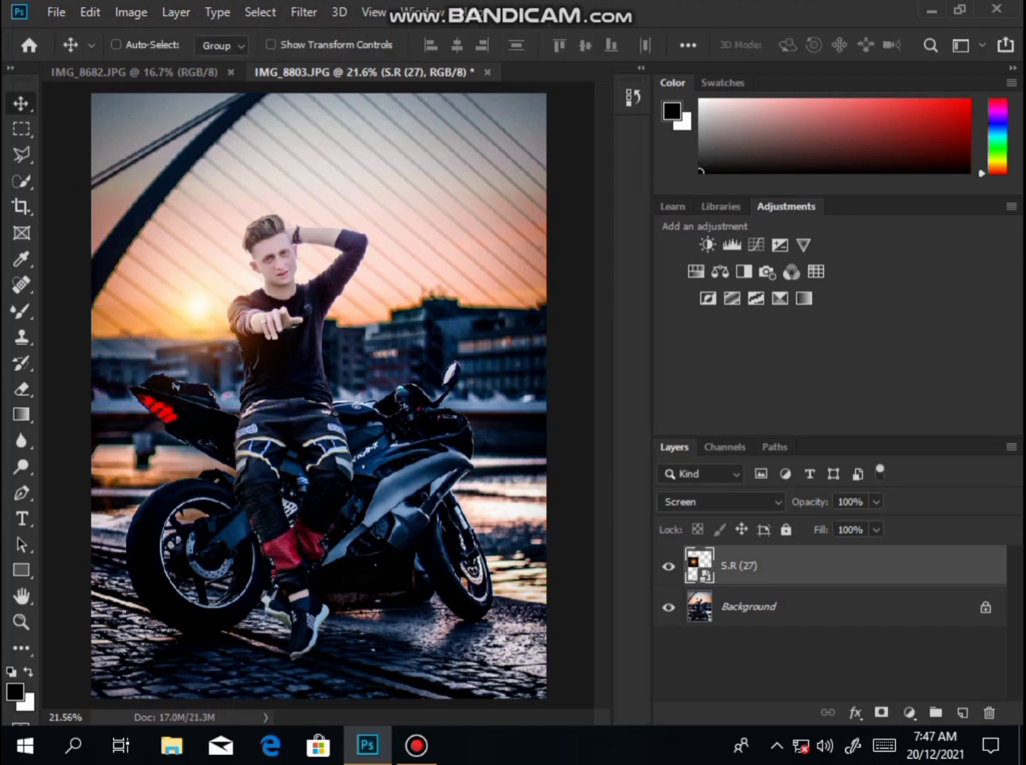
# Check the flare around the man up close and merge its layer down into the Background
pyautogui.press('z')
pyautogui.moveTo(153, 185); pyautogui.dragTo(401, 373)
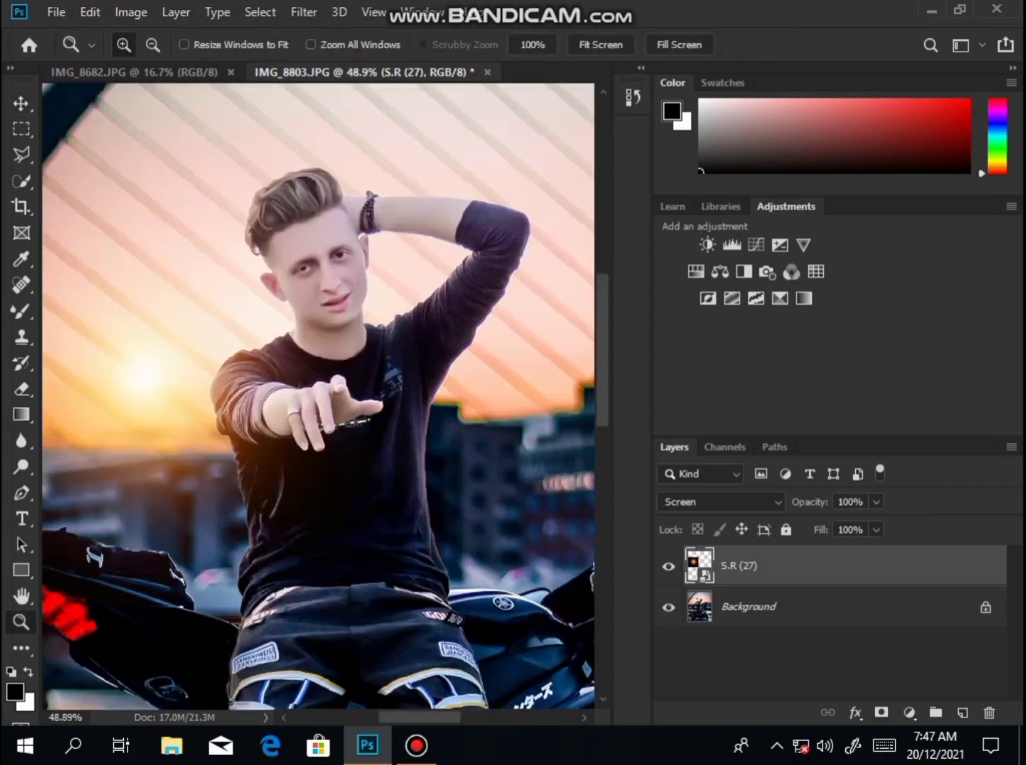
pyautogui.rightClick(381, 292)
pyautogui.click(418, 301)
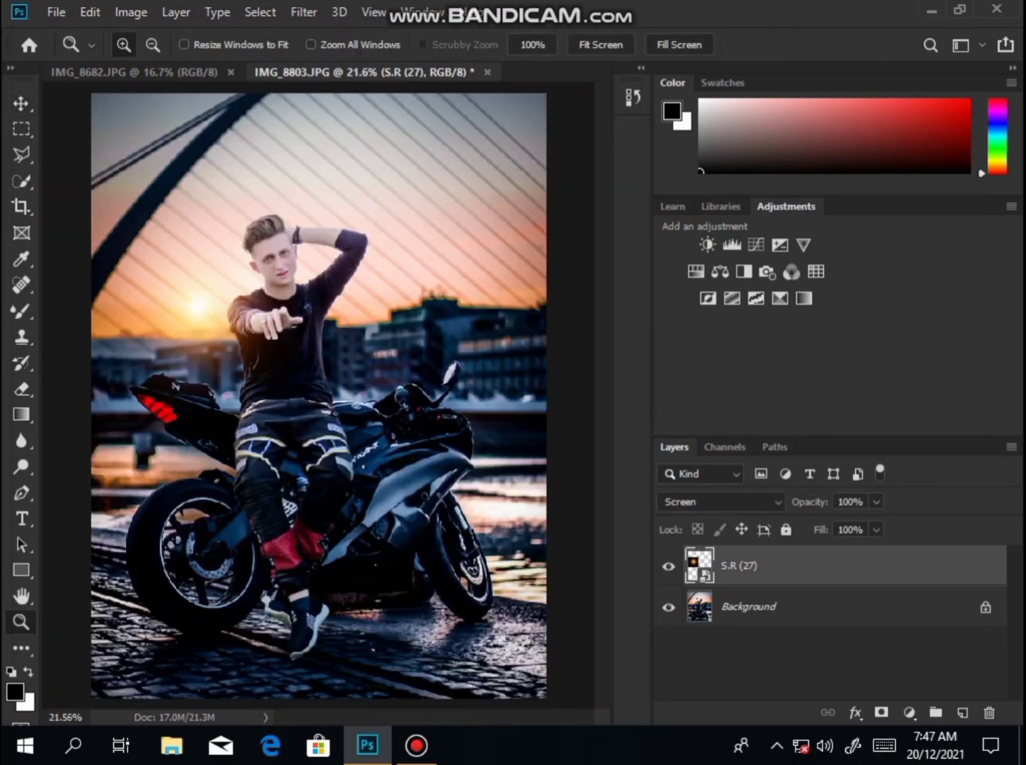
pyautogui.rightClick(792, 565)
pyautogui.click(687, 602)
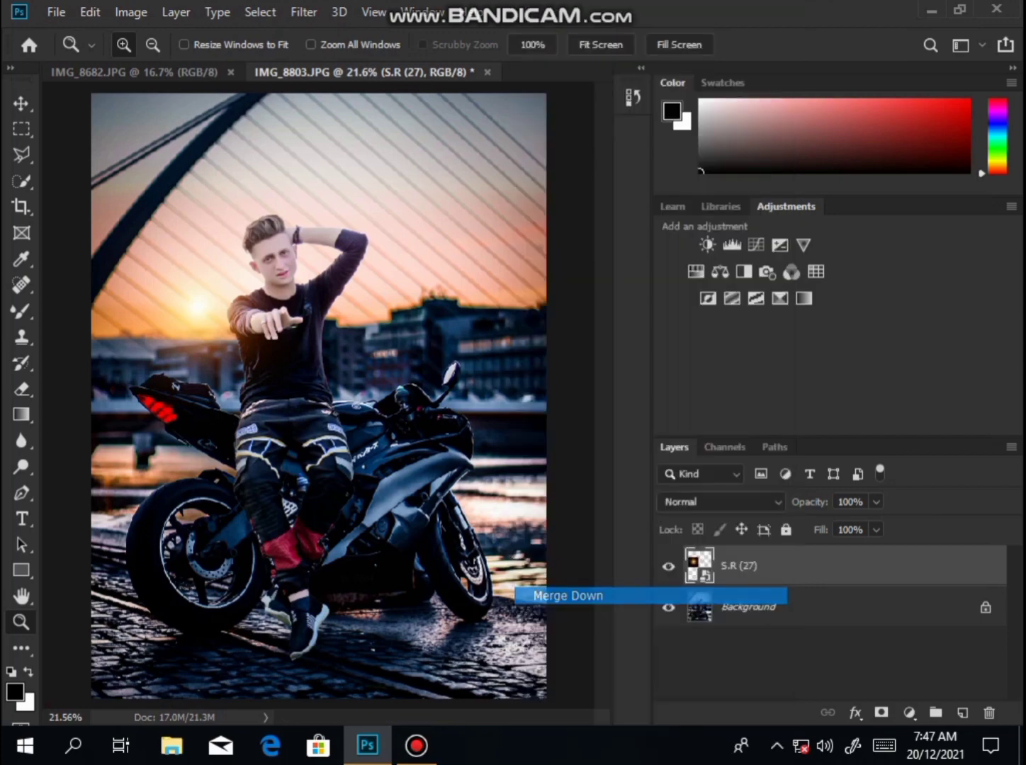
# Select the whole image, add a 6 px white stroke centred on its edge, and deselect
pyautogui.hotkey('ctrl', '-')
pyautogui.press('m')
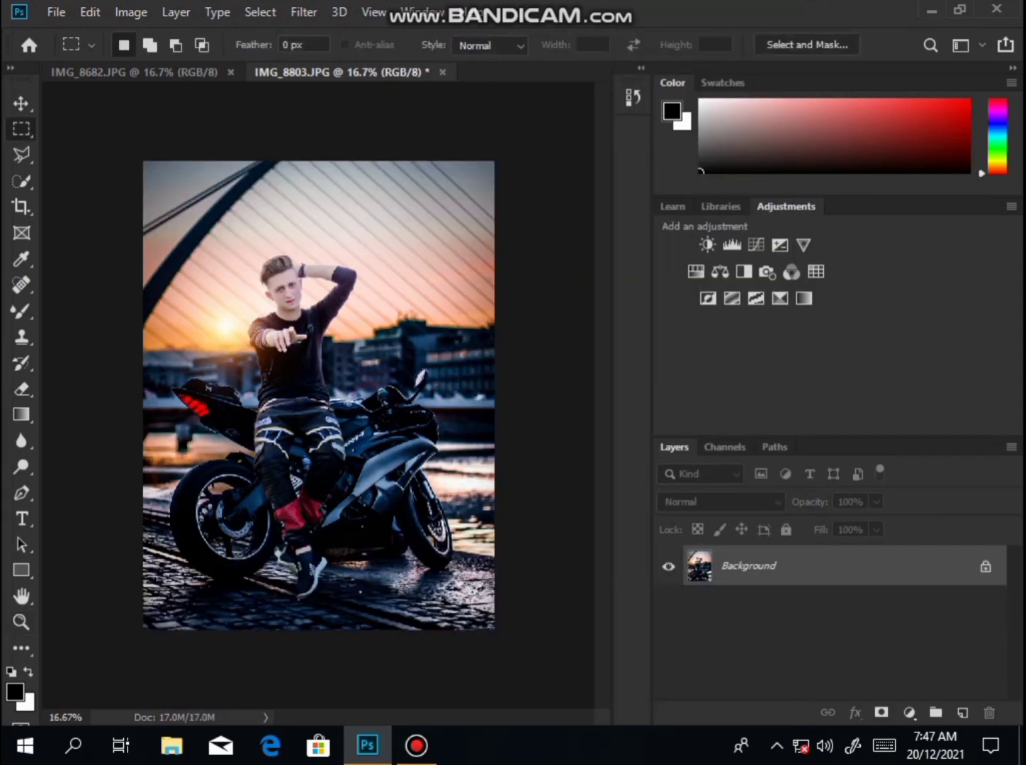
pyautogui.hotkey('ctrl', 'a')
pyautogui.rightClick(309, 326)
pyautogui.click(353, 583)
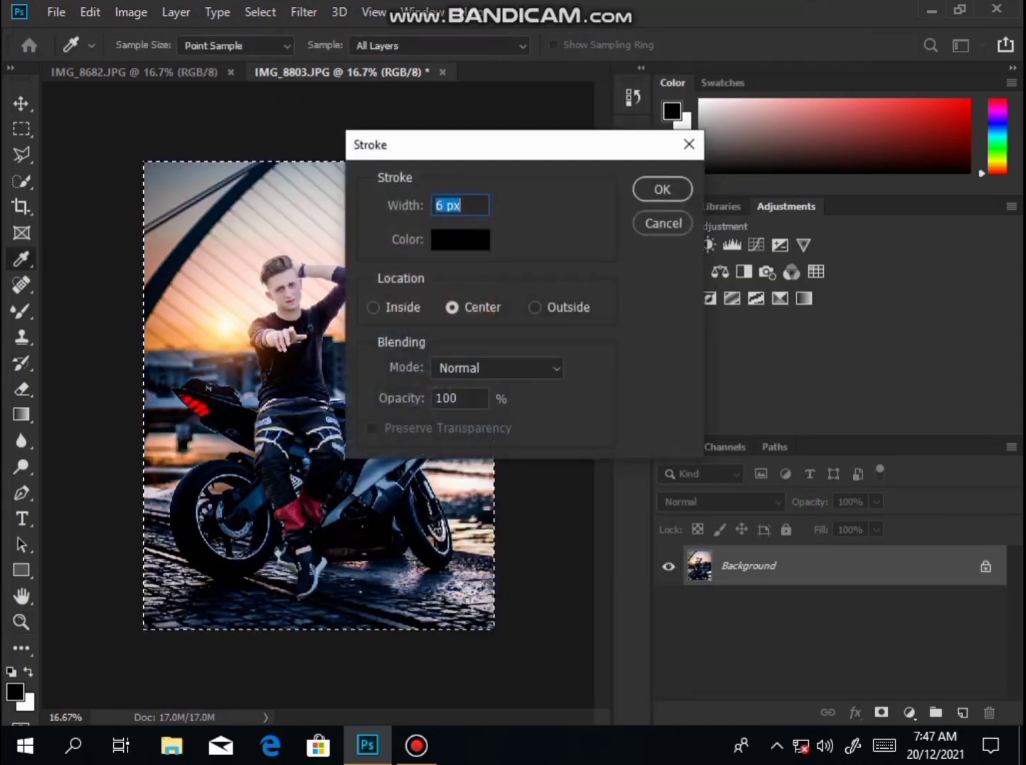
pyautogui.click(457, 238)
pyautogui.click(707, 180)
pyautogui.click(657, 189)
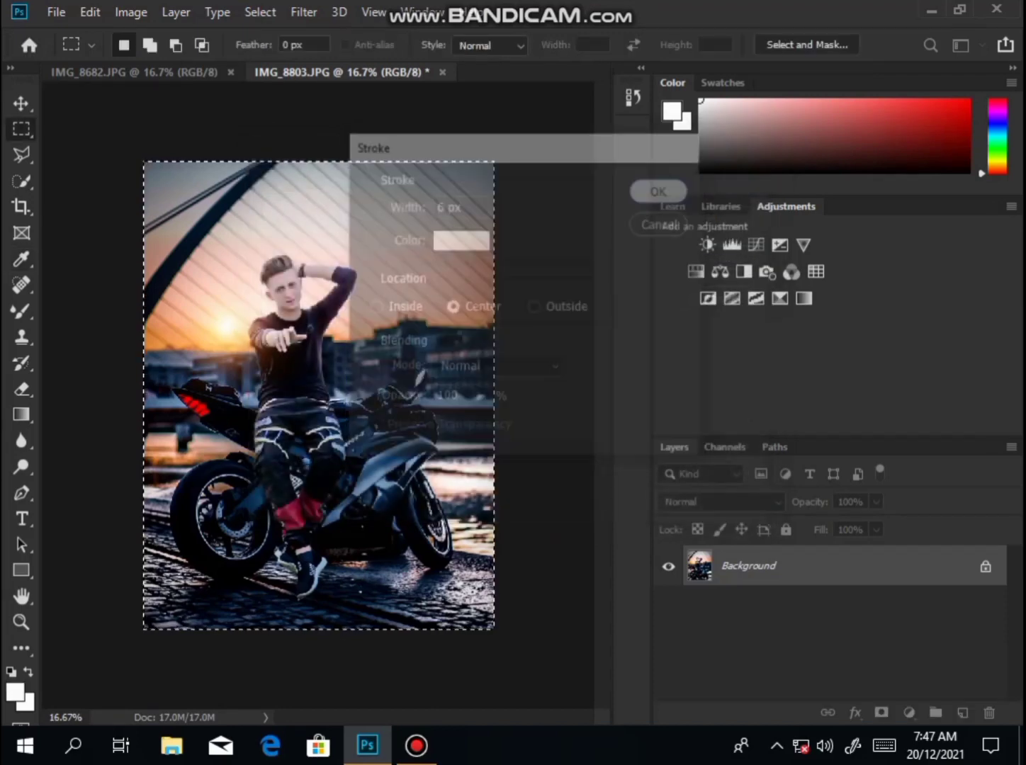
pyautogui.rightClick(480, 248)
pyautogui.click(524, 261)
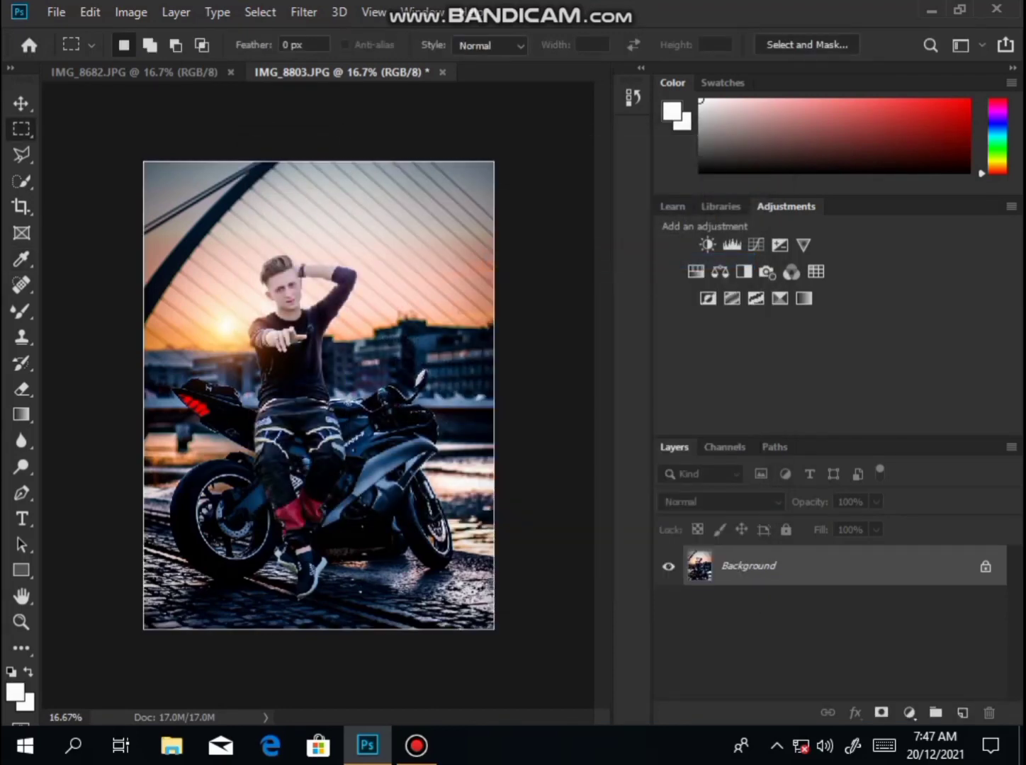
# Place the Artboard 1@5x VEER PHOTOGRAPHY logo from the WhatsApp Documents folder as an embedded image
pyautogui.click(22, 622)
pyautogui.rightClick(293, 332)
pyautogui.click(333, 344)
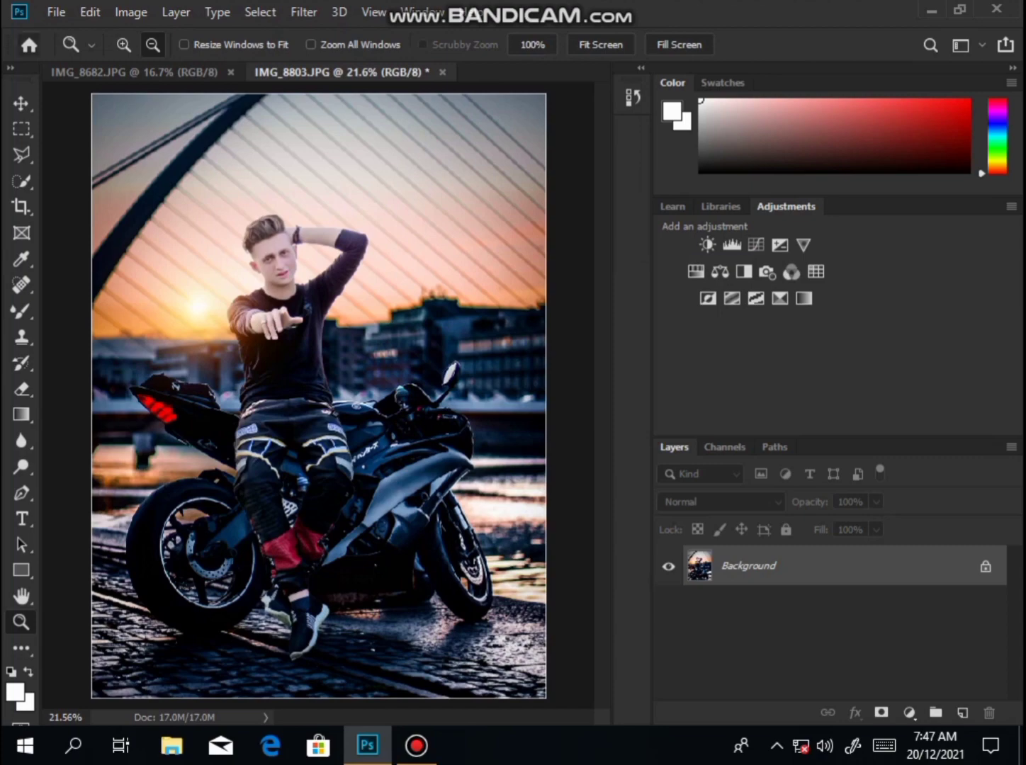
pyautogui.click(56, 12)
pyautogui.click(117, 350)
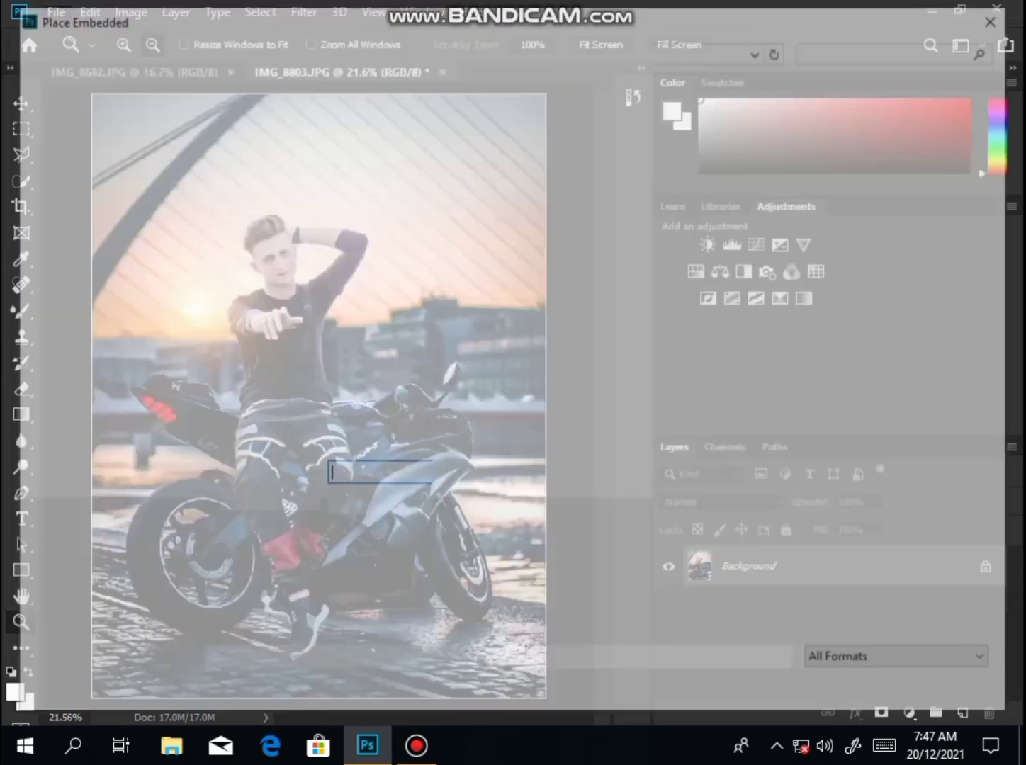
pyautogui.click(88, 275)
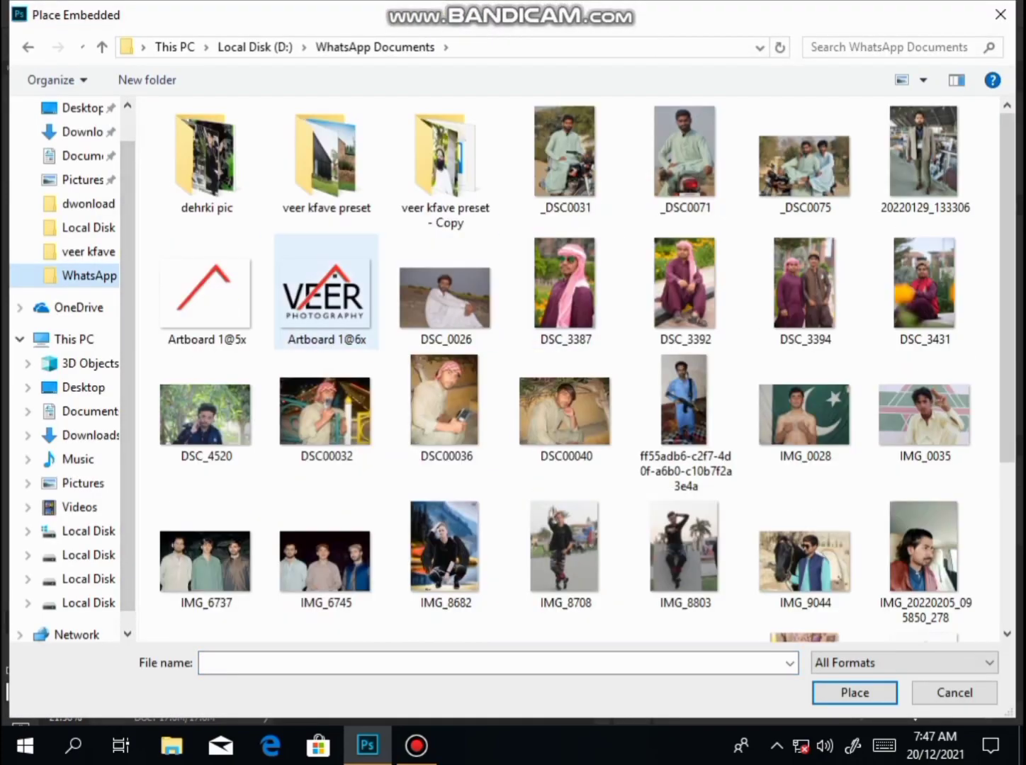
pyautogui.doubleClick(326, 294)
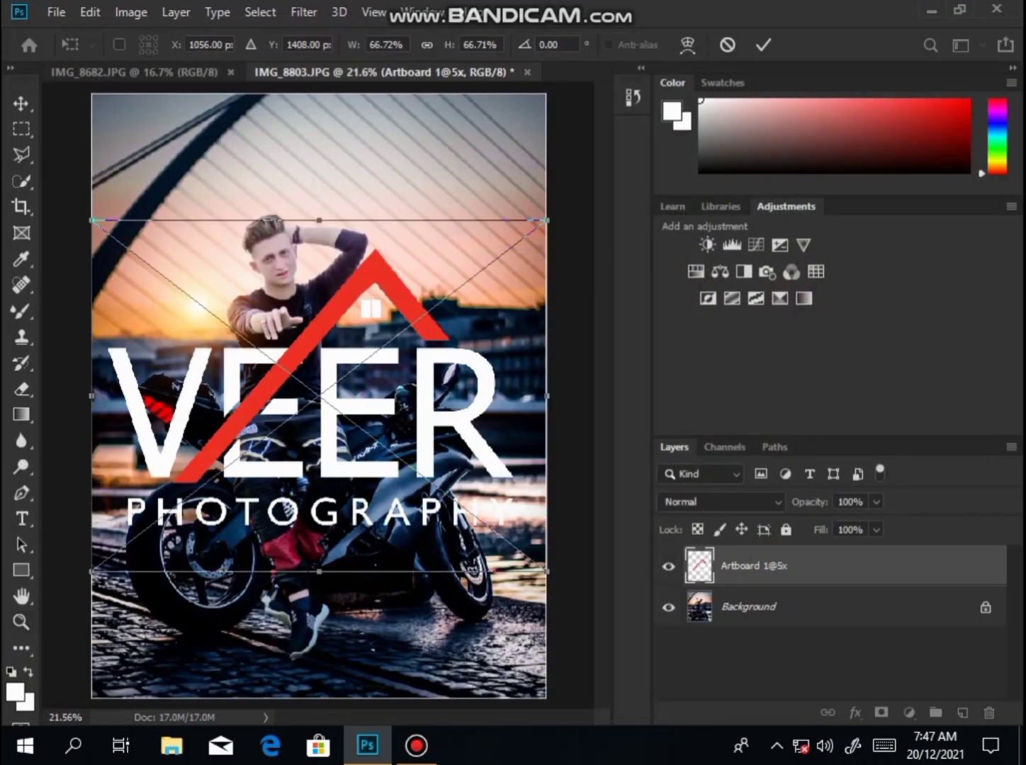
# Scale the logo down to about 4% and position it near the image's left edge, above the motorcycle's tail
pyautogui.moveTo(545, 571); pyautogui.dragTo(199, 297)
pyautogui.moveTo(191, 240); pyautogui.dragTo(500, 178)
pyautogui.moveTo(504, 238); pyautogui.dragTo(428, 179)
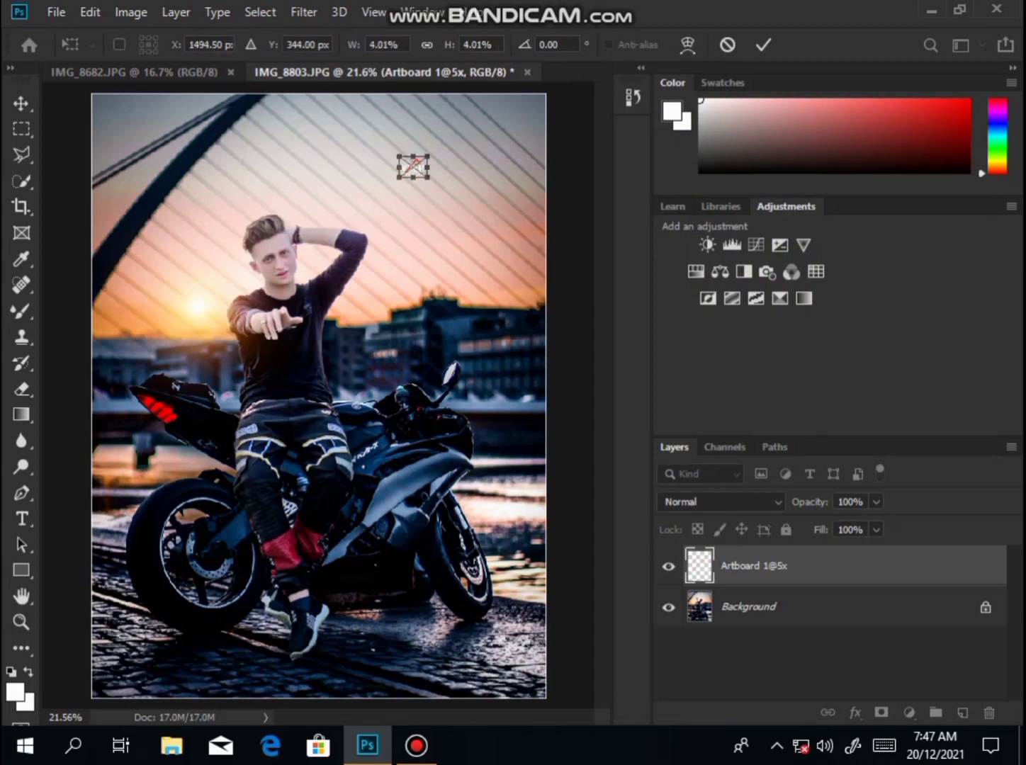
pyautogui.click(763, 44)
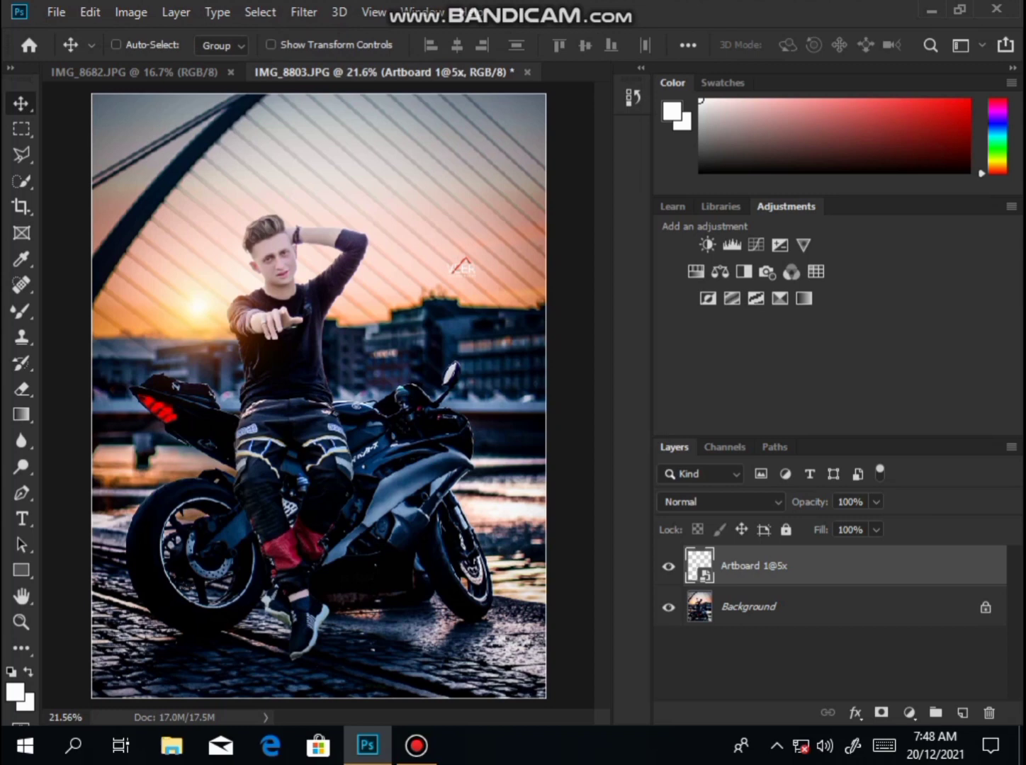
pyautogui.moveTo(526, 247); pyautogui.dragTo(187, 334)
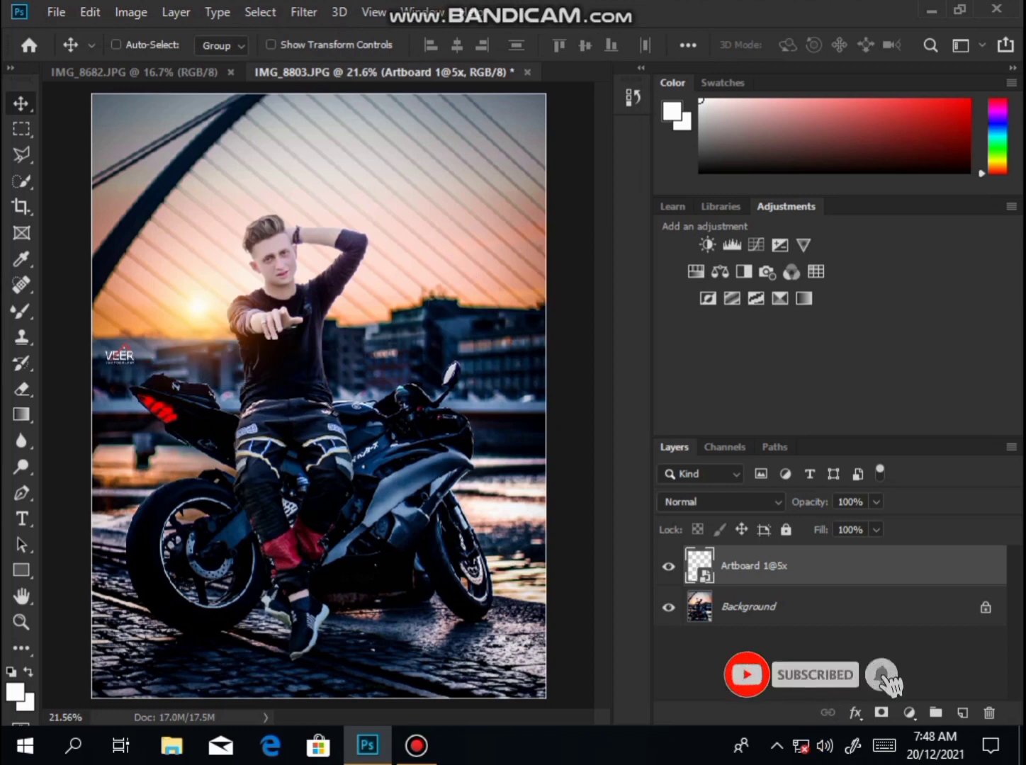